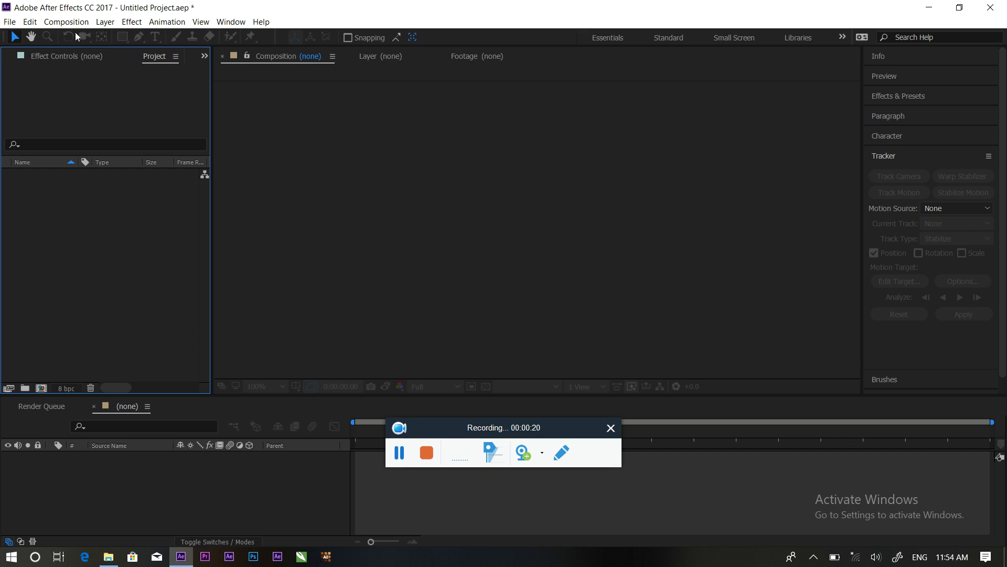
# Import the image Untitled-1.png from the Desktop into the project
pyautogui.doubleClick(92, 209)
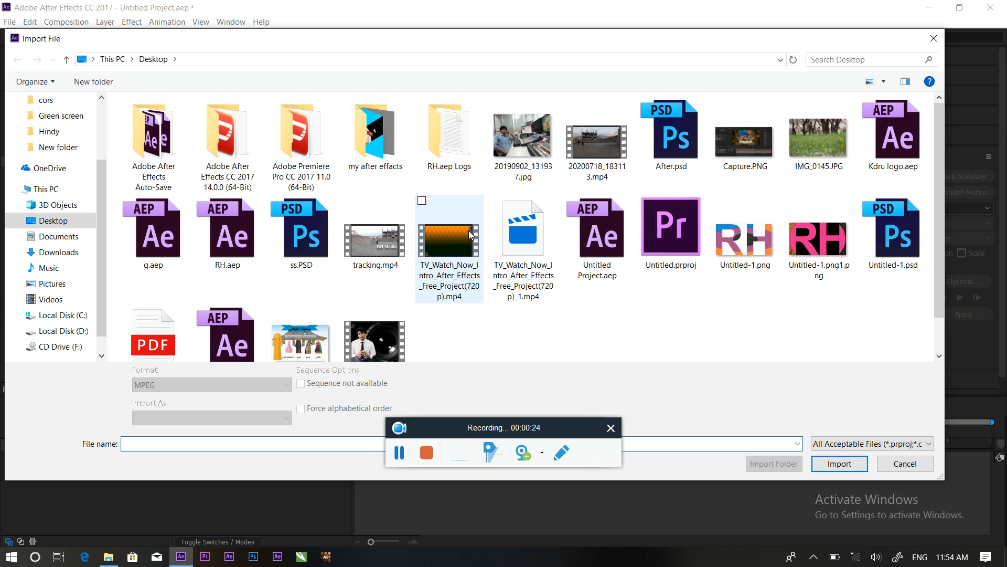
pyautogui.click(746, 242)
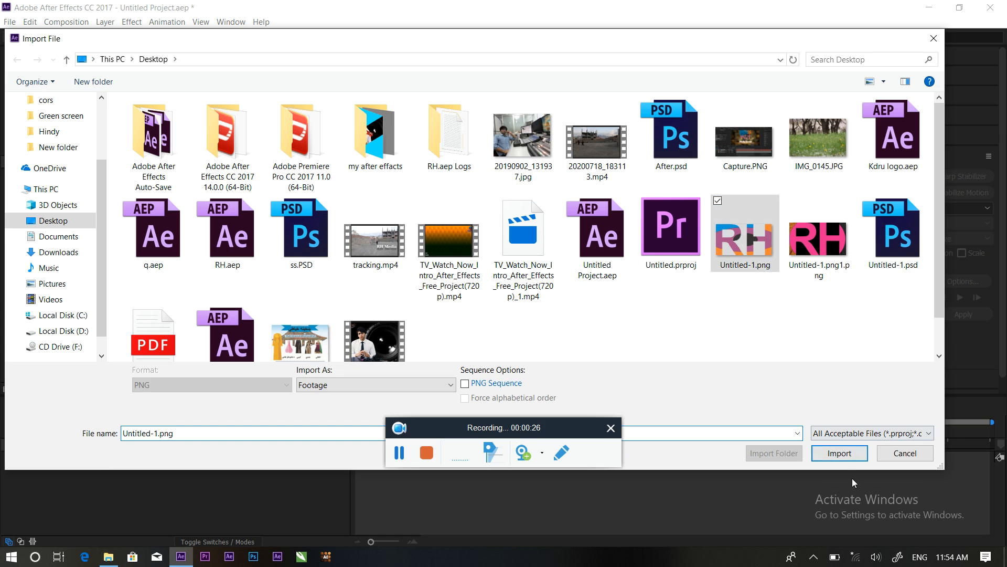
pyautogui.click(840, 464)
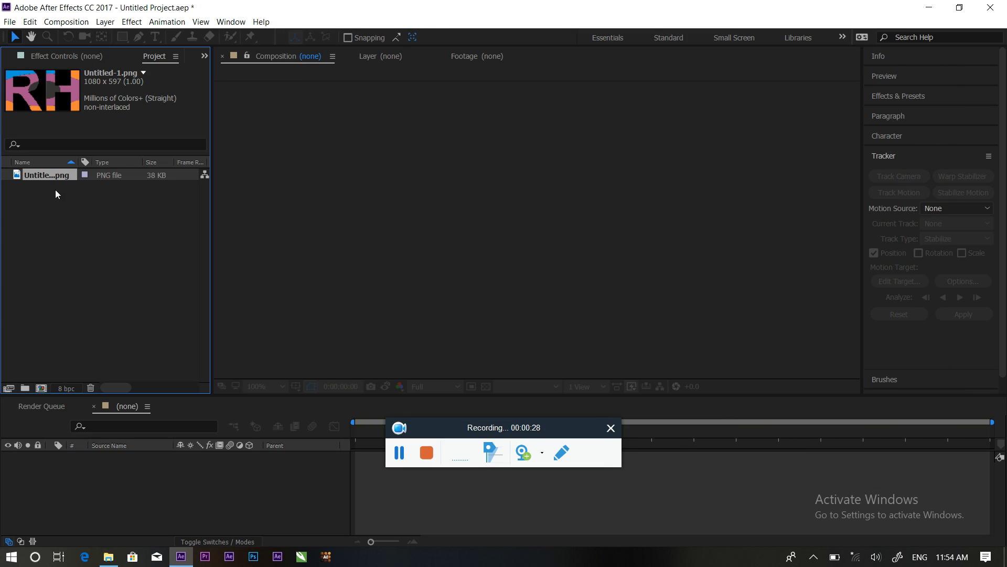
pyautogui.moveTo(39, 175); pyautogui.dragTo(41, 388)
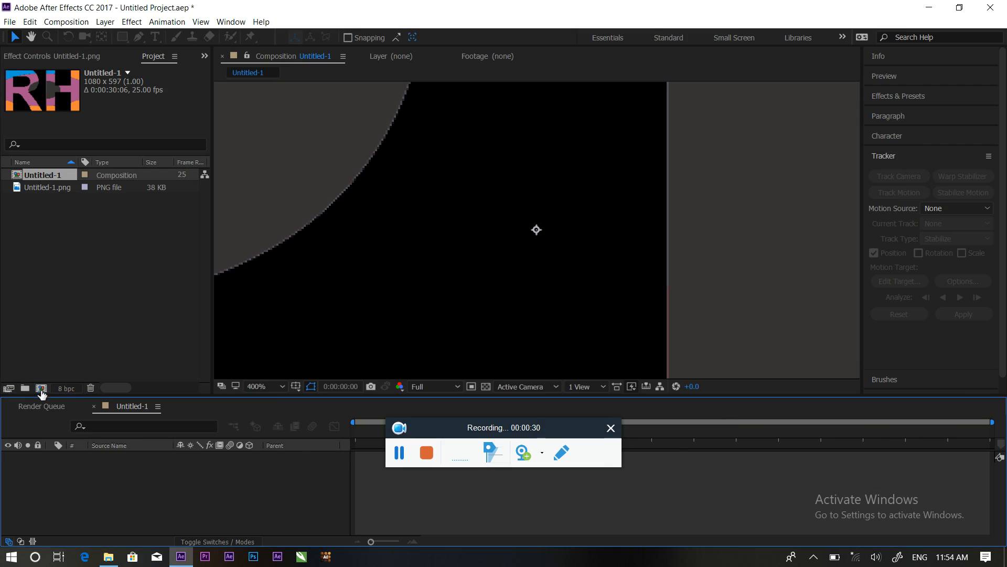
pyautogui.rightClick(451, 282)
pyautogui.moveTo(527, 135)
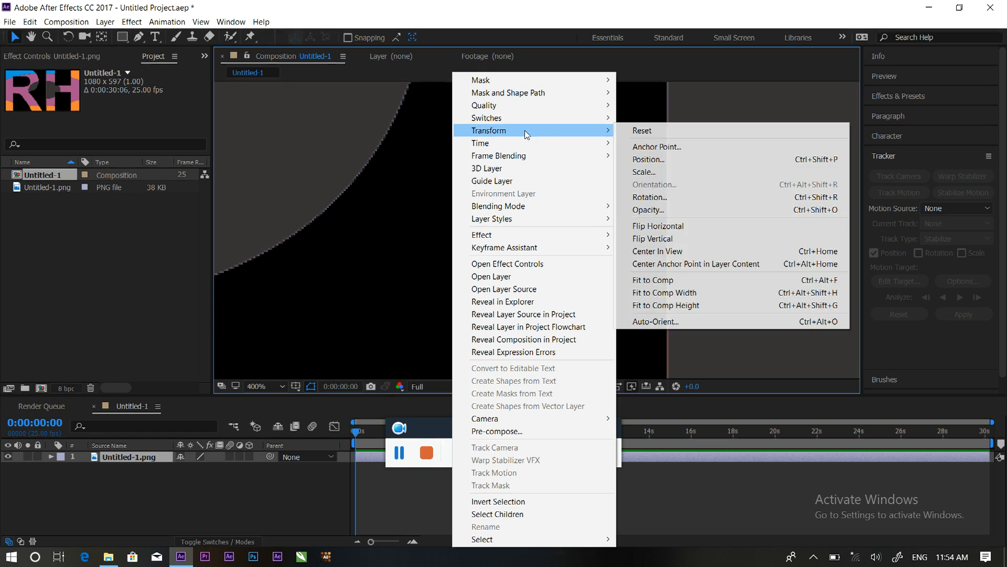
pyautogui.click(653, 280)
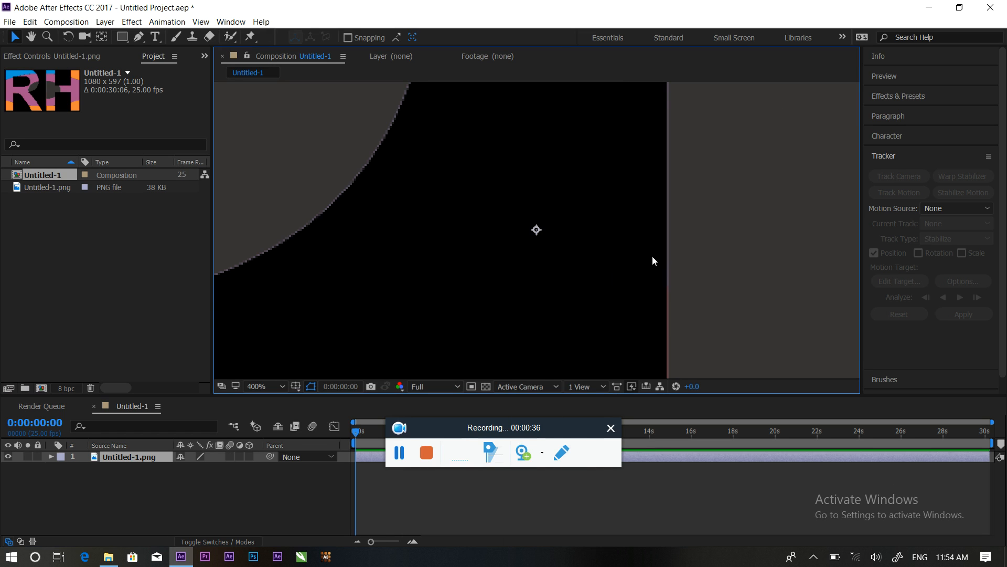
pyautogui.click(143, 455)
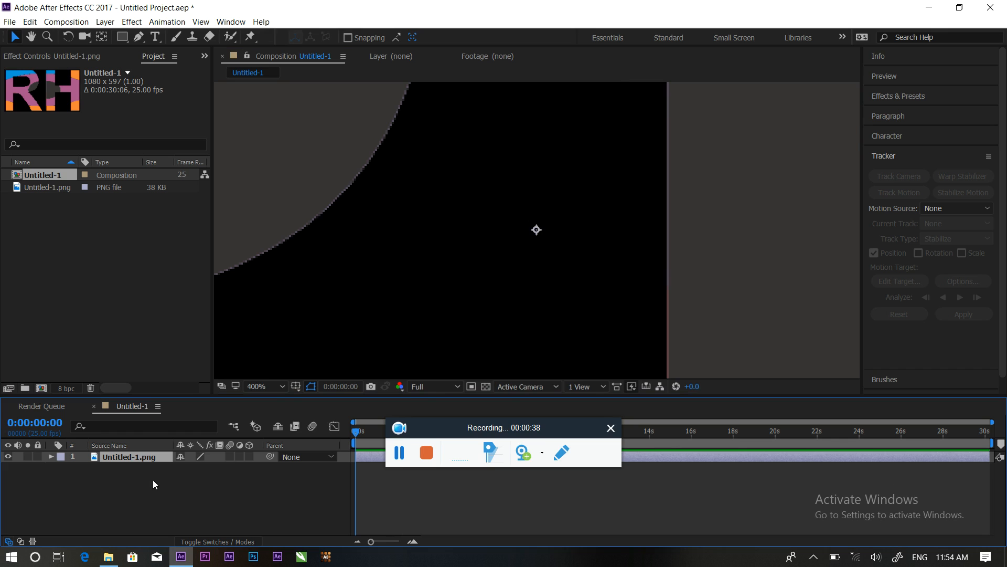
pyautogui.press('s')
pyautogui.press('Delete')
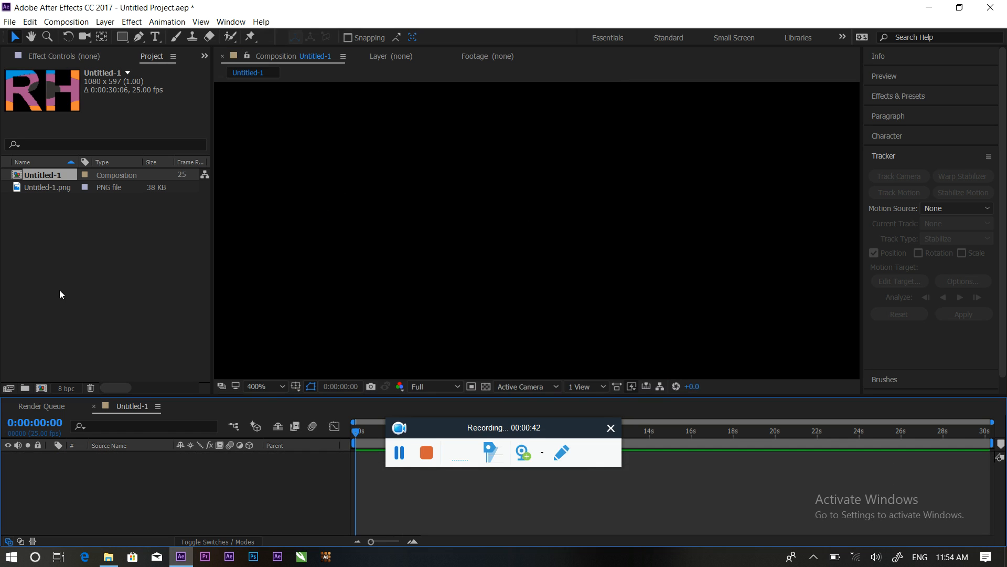
# Create composition Comp 1 with the HDTV 1080 25 preset at 1920 × 1080 px and add Untitled-1.png as its layer
pyautogui.click(41, 388)
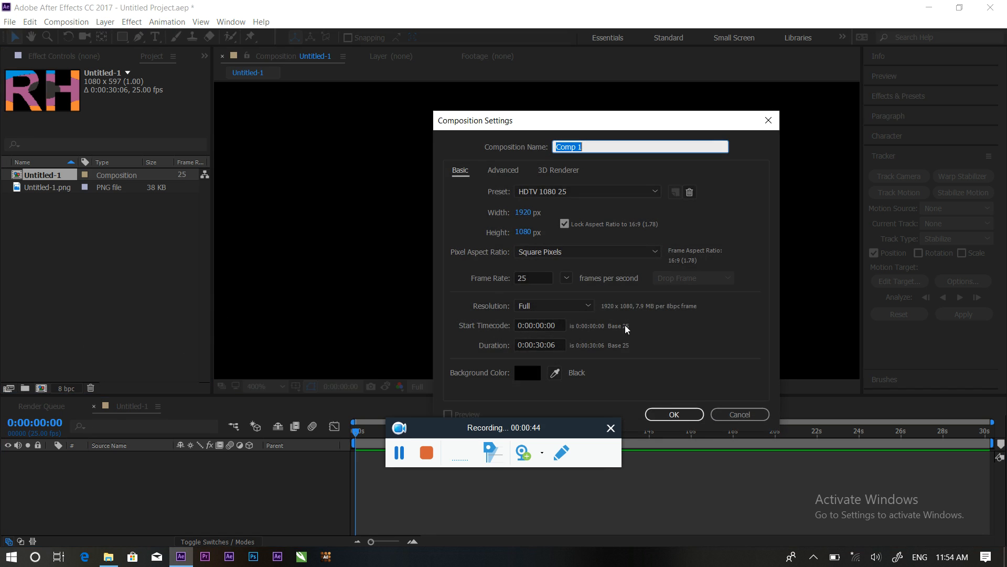
pyautogui.click(674, 414)
pyautogui.moveTo(455, 427); pyautogui.dragTo(780, 466)
pyautogui.moveTo(39, 201); pyautogui.dragTo(107, 480)
# Fit the Untitled-1.png layer to the full size of Comp 1
pyautogui.rightClick(118, 462)
pyautogui.moveTo(427, 121)
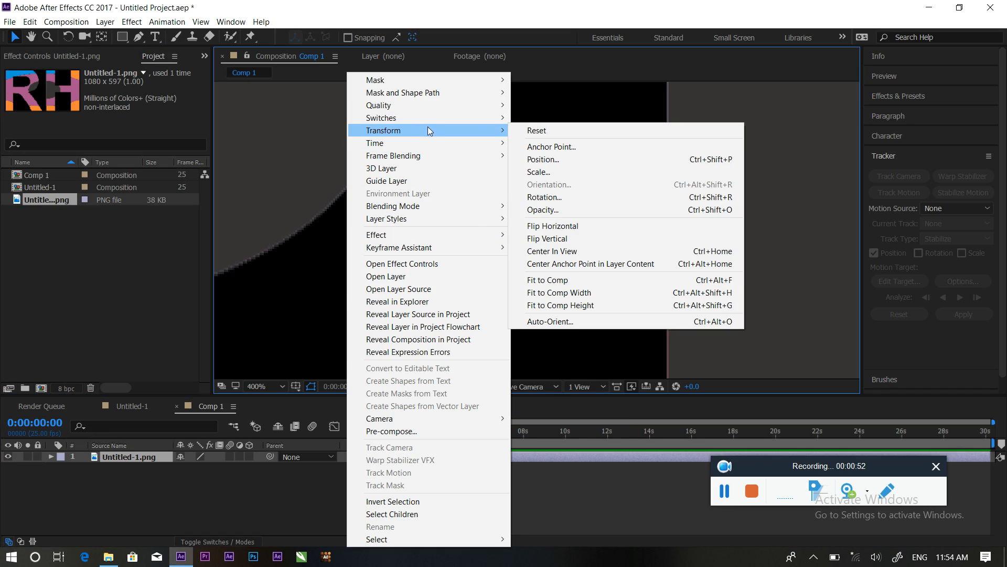
pyautogui.click(570, 281)
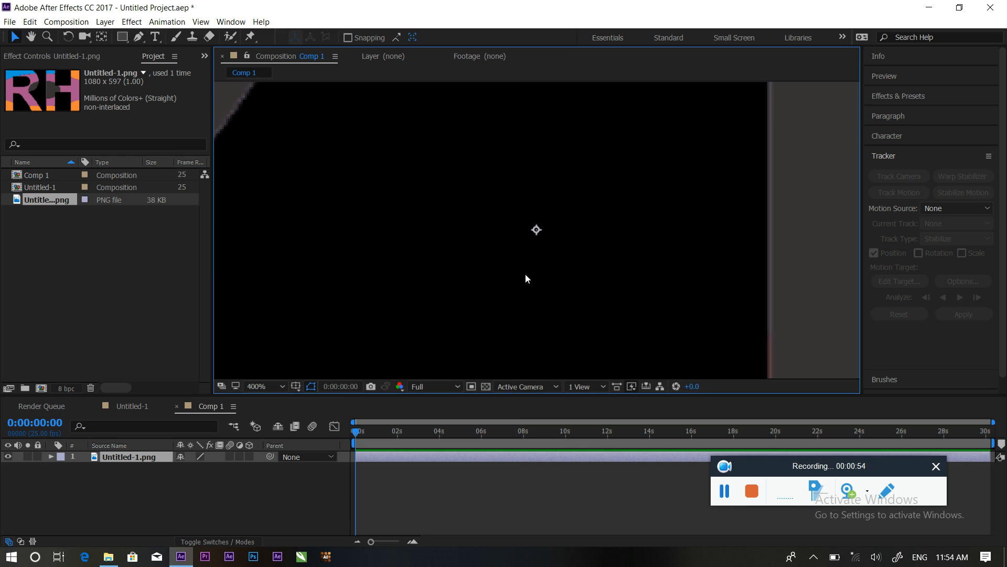
# Scale the Untitled-1.png layer down to 15.8, 16.1% and collapse its properties
pyautogui.press('s')
pyautogui.moveTo(199, 472); pyautogui.dragTo(94, 470)
pyautogui.click(127, 502)
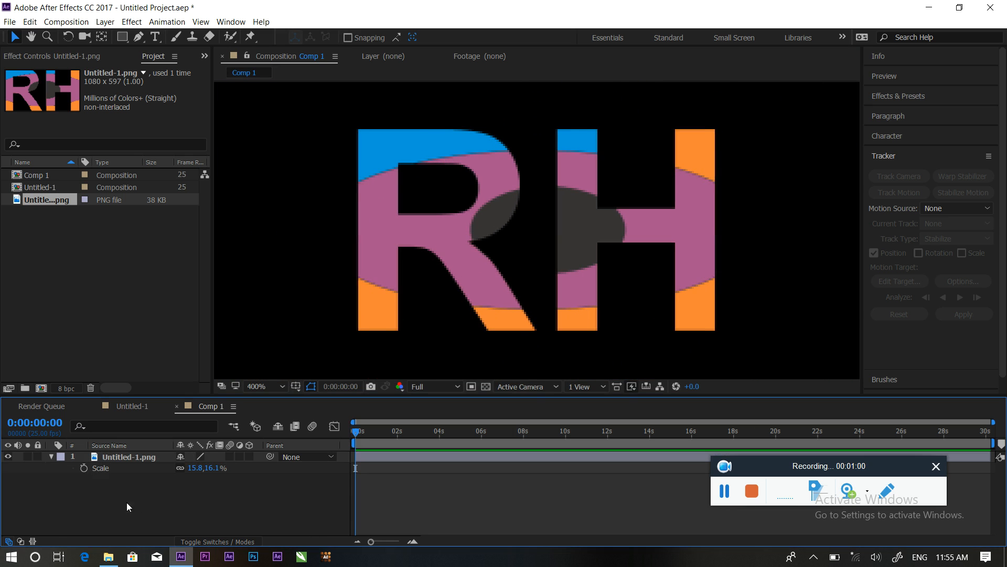
pyautogui.click(50, 457)
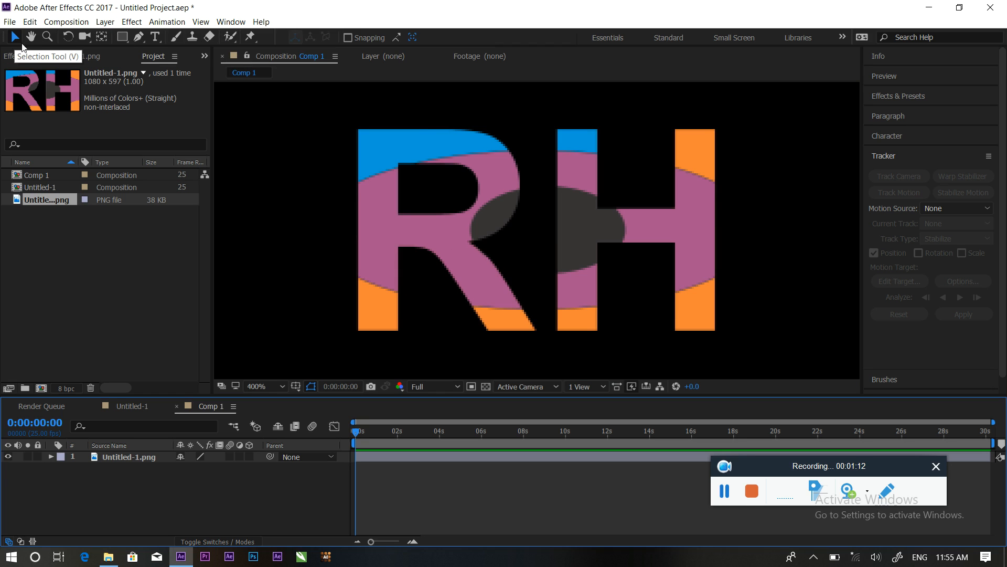
# Use the Selection tool to shrink the RH logo slightly from a corner and reposition it near the centre of the composition
pyautogui.click(366, 203)
pyautogui.moveTo(479, 232); pyautogui.dragTo(492, 213)
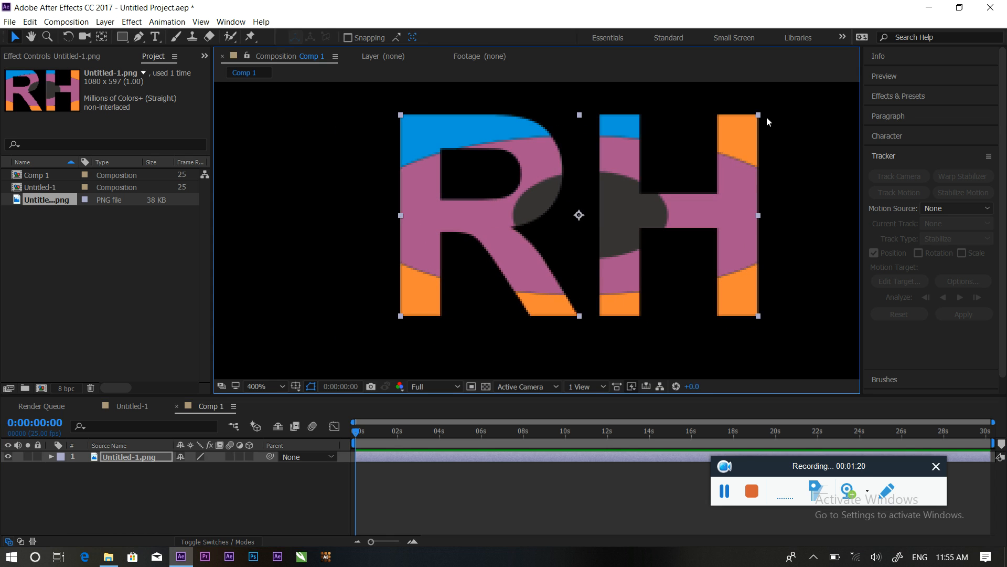
pyautogui.moveTo(758, 117); pyautogui.dragTo(732, 127)
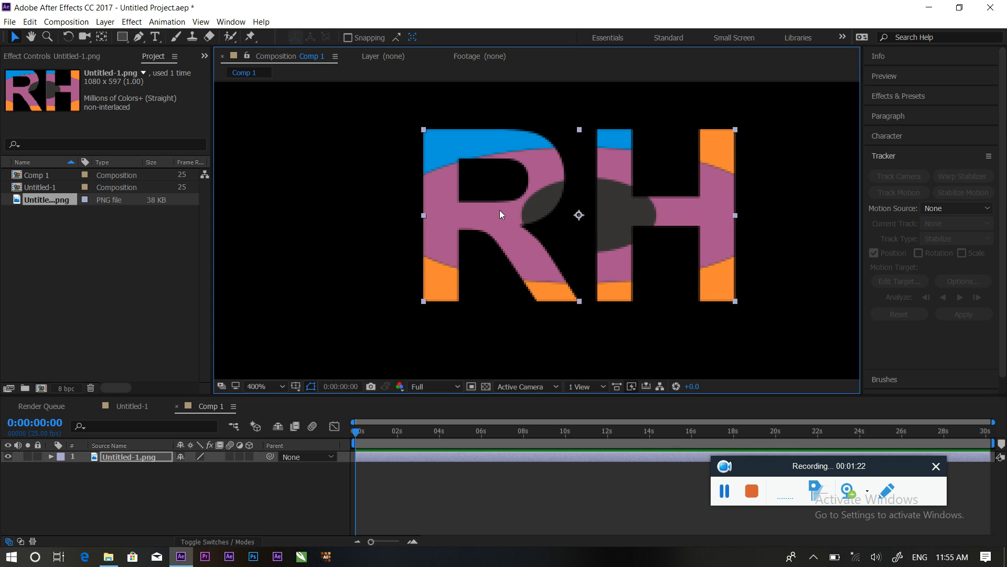
pyautogui.moveTo(497, 212); pyautogui.dragTo(451, 218)
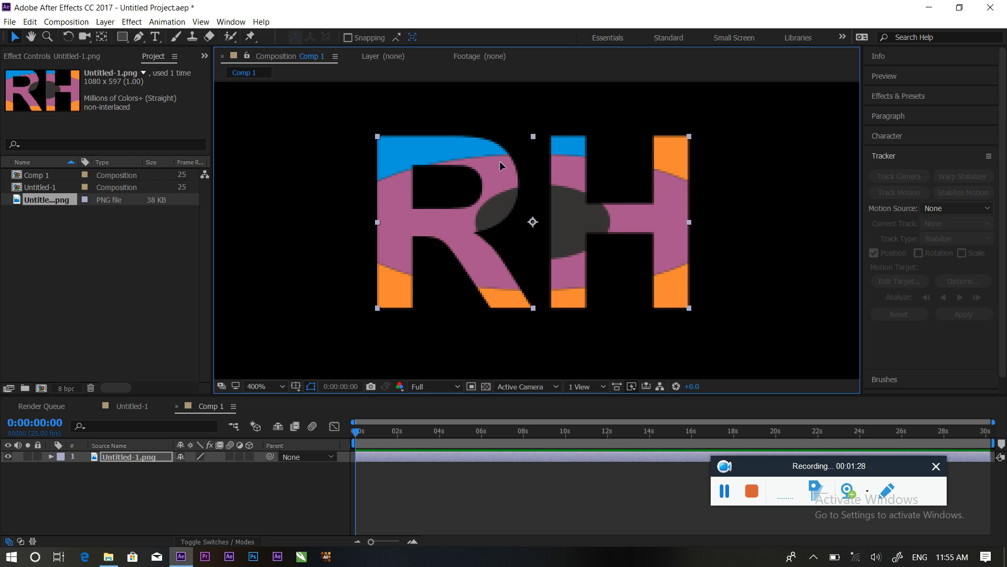
pyautogui.moveTo(499, 161); pyautogui.dragTo(498, 172)
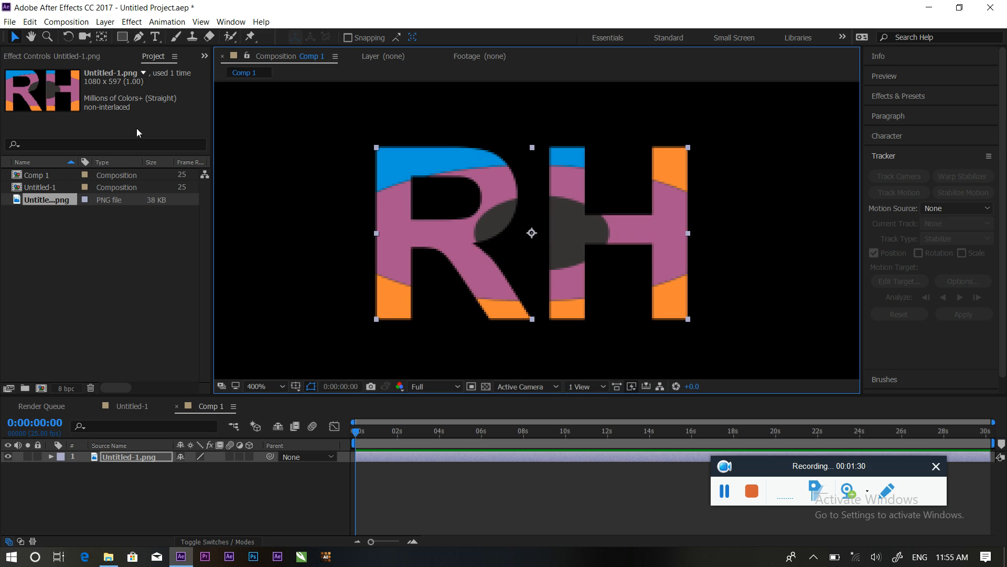
# Examine the RH logo's upper edges from the R across to the H at 1600% magnification using the Hand tool
pyautogui.click(31, 39)
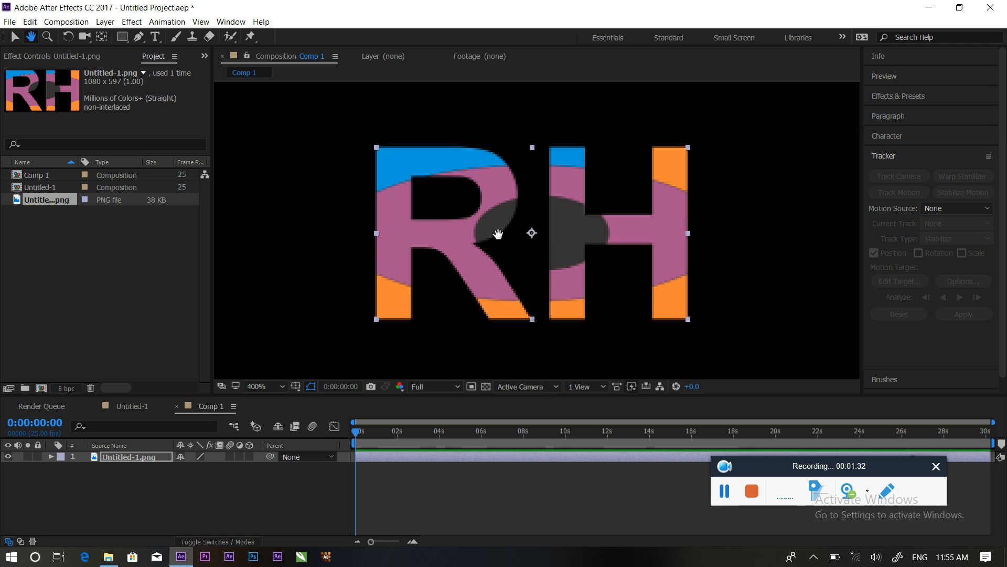
pyautogui.moveTo(489, 219); pyautogui.dragTo(511, 215)
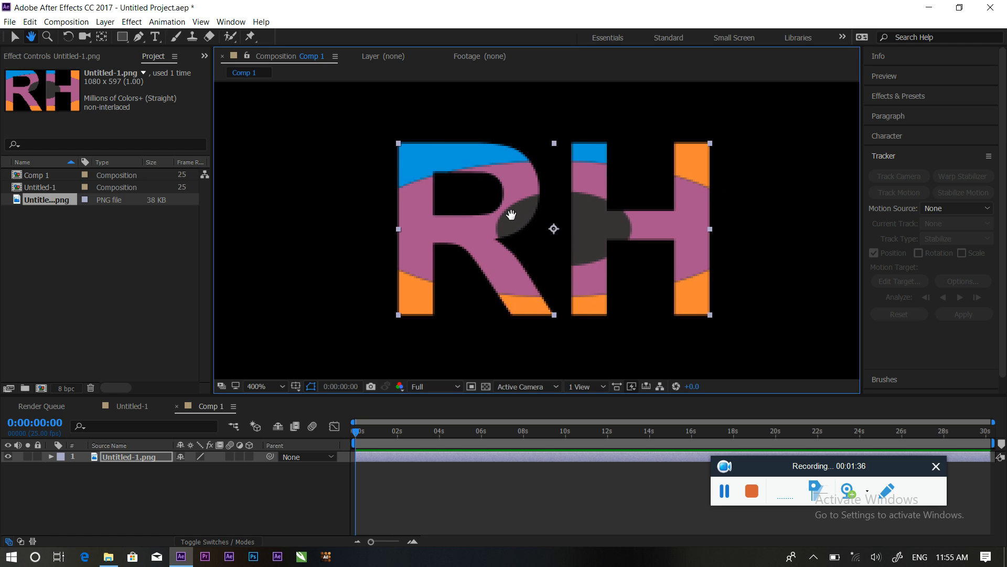
pyautogui.click(283, 390)
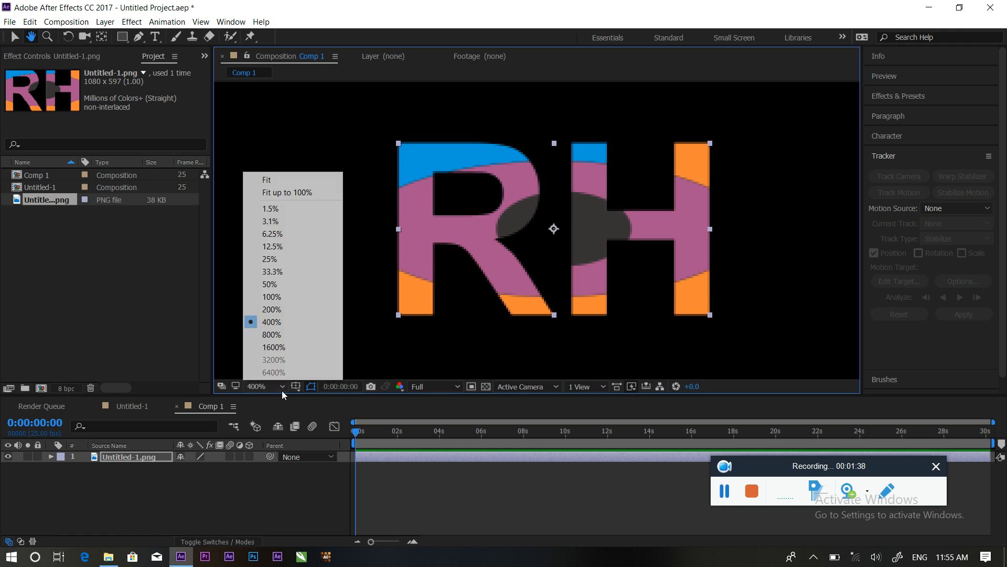
pyautogui.click(283, 346)
pyautogui.moveTo(454, 173); pyautogui.dragTo(578, 236)
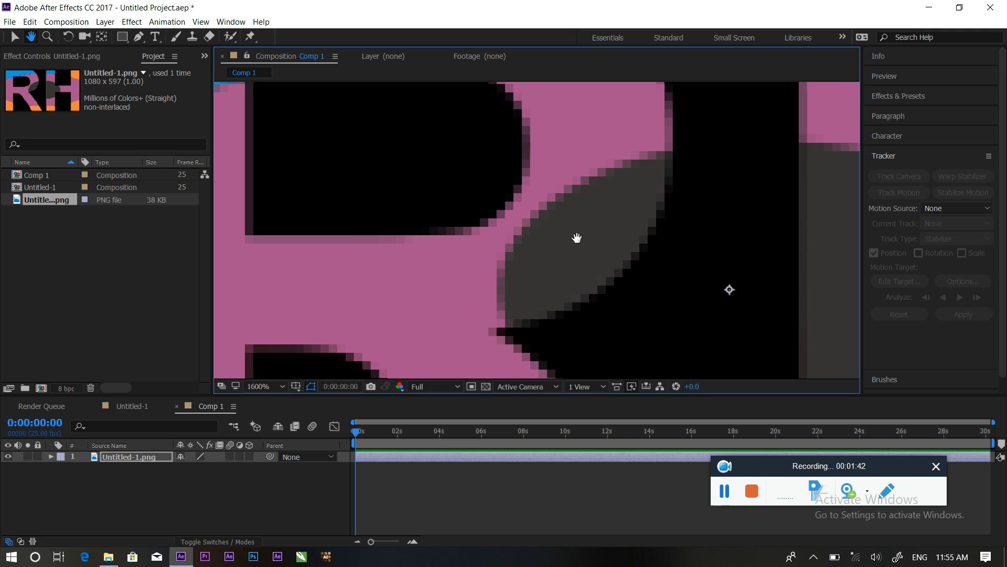
pyautogui.moveTo(357, 182); pyautogui.dragTo(544, 236)
pyautogui.moveTo(428, 150); pyautogui.dragTo(354, 240)
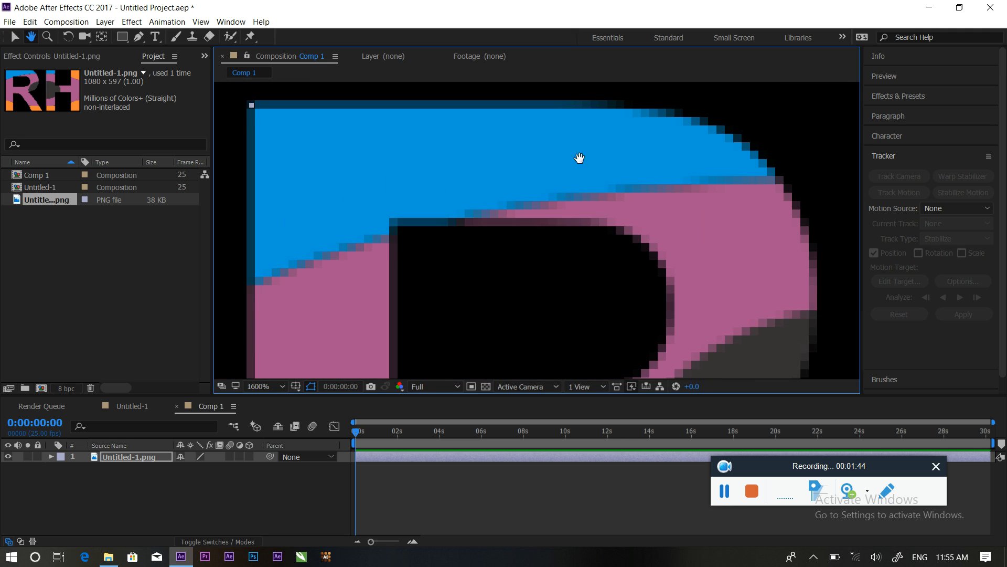
pyautogui.moveTo(575, 158); pyautogui.dragTo(471, 177)
pyautogui.moveTo(607, 174); pyautogui.dragTo(491, 155)
pyautogui.moveTo(821, 176); pyautogui.dragTo(688, 177)
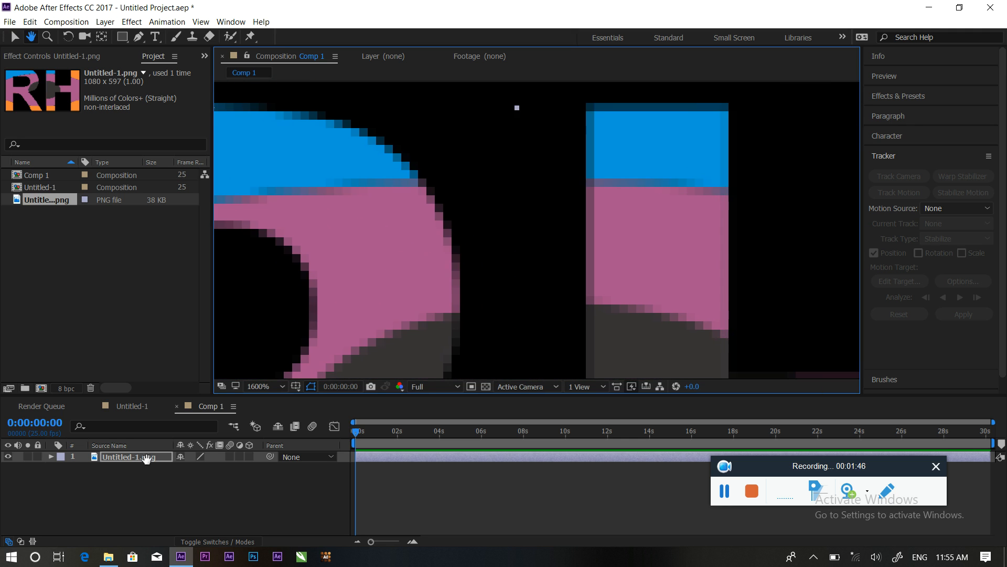
# Reduce the composition view to 25% to see the whole frame, and return it to 100% magnification
pyautogui.click(282, 389)
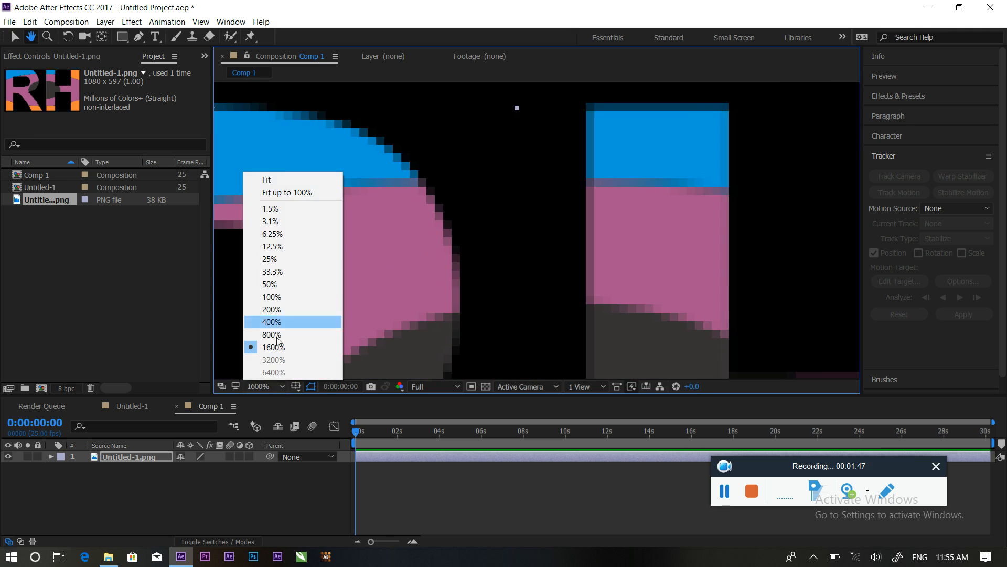
pyautogui.click(269, 188)
pyautogui.scroll(1, 557, 283)
pyautogui.scroll(-2, 555, 284)
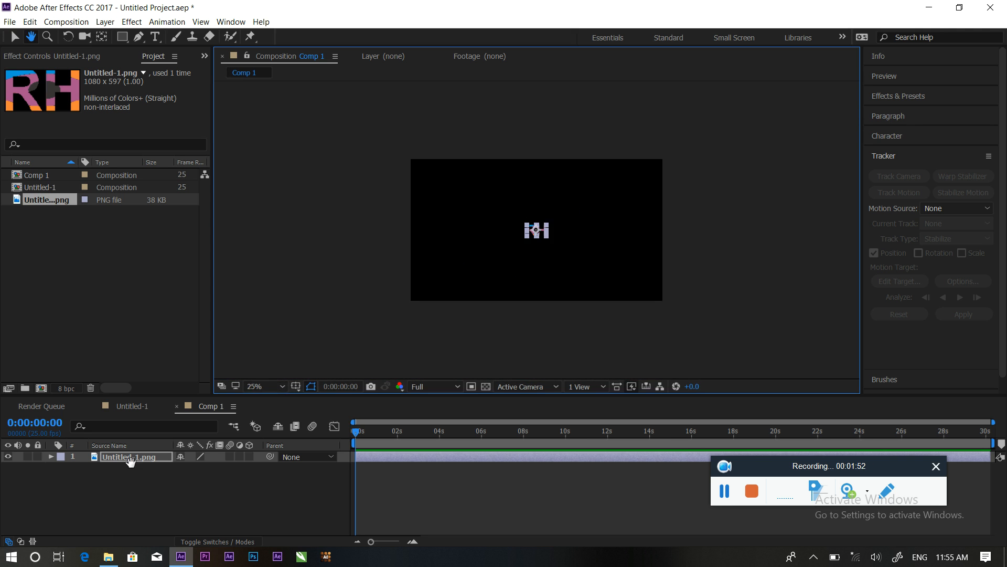
pyautogui.scroll(2, 505, 272)
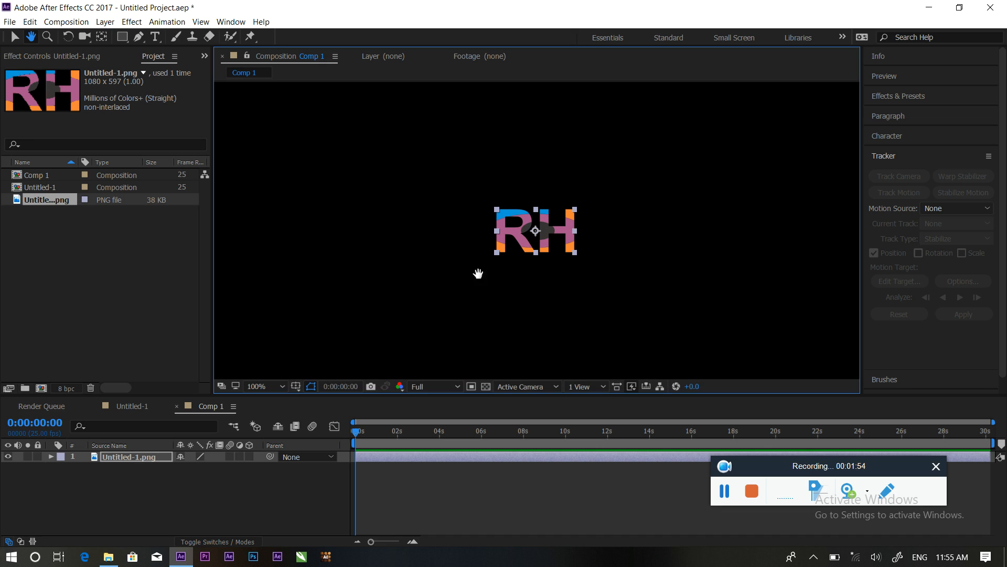
# Inspect the H of the logo at 800% with the Zoom tool, and fit the whole composition in view again
pyautogui.click(47, 36)
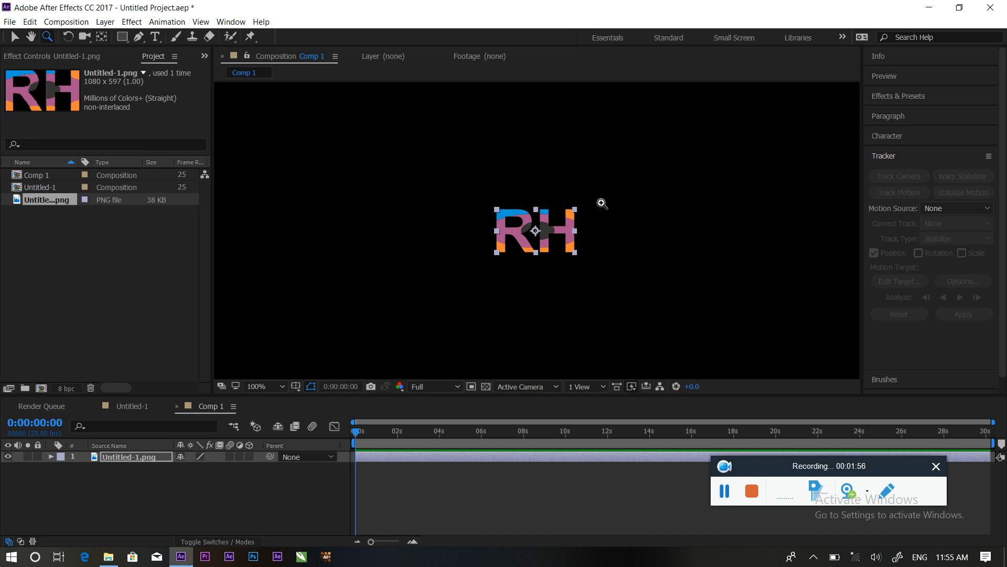
pyautogui.click(551, 234)
pyautogui.click(552, 233)
pyautogui.click(553, 232)
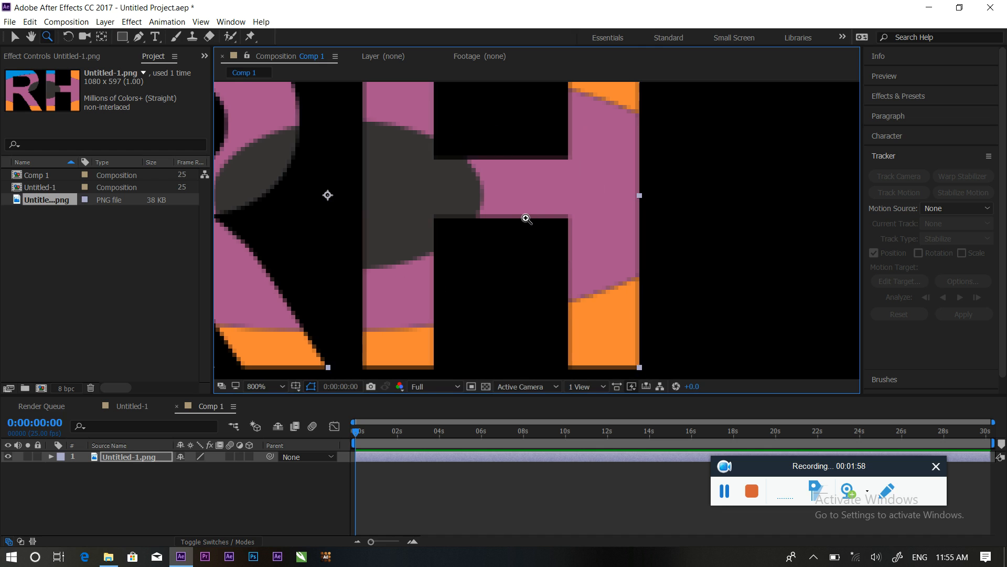
pyautogui.click(274, 389)
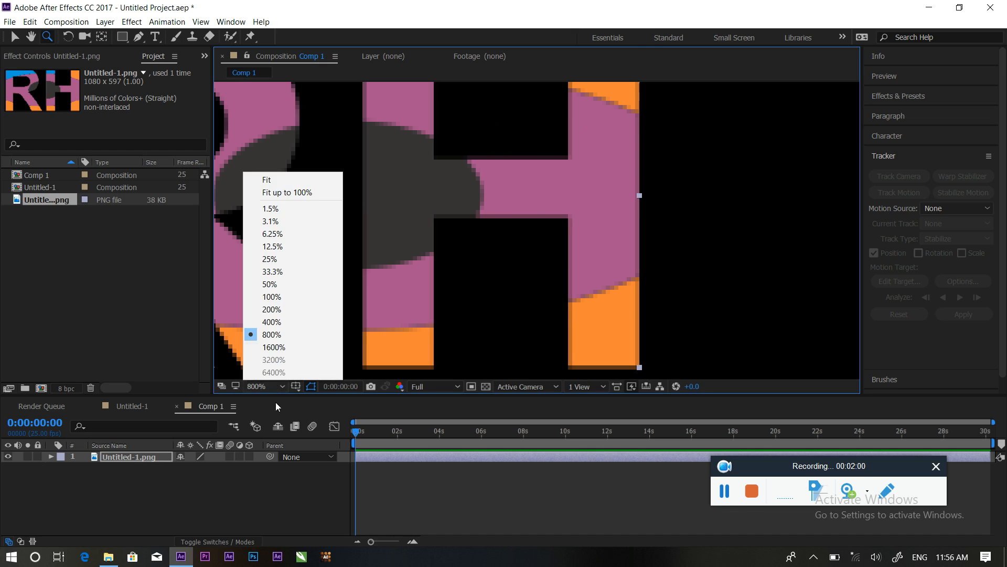
pyautogui.click(281, 181)
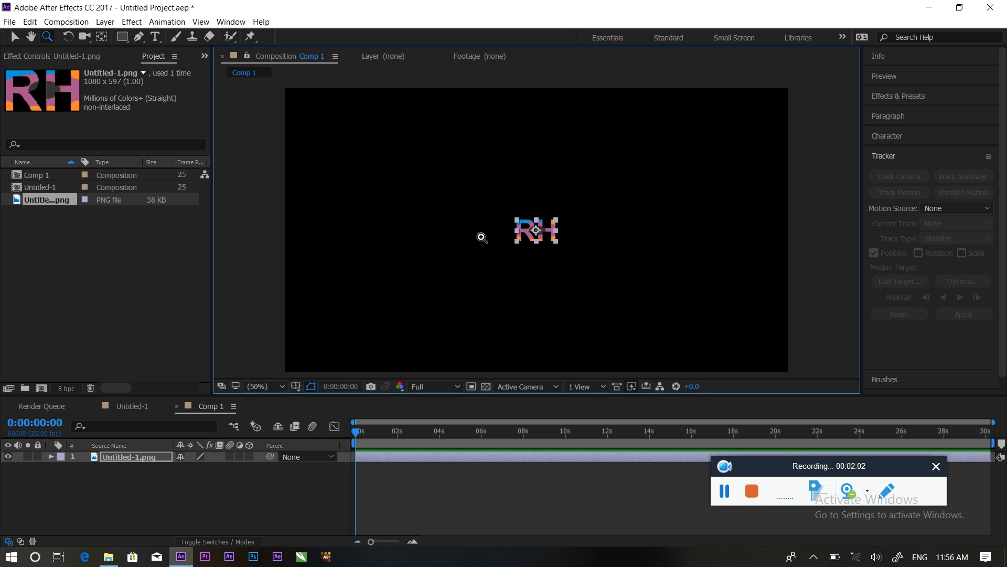
# Rotate the RH logo layer using the Rotation tool and its Rotation property, finishing at 9x+161.1°
pyautogui.click(69, 37)
pyautogui.moveTo(559, 232); pyautogui.dragTo(519, 247)
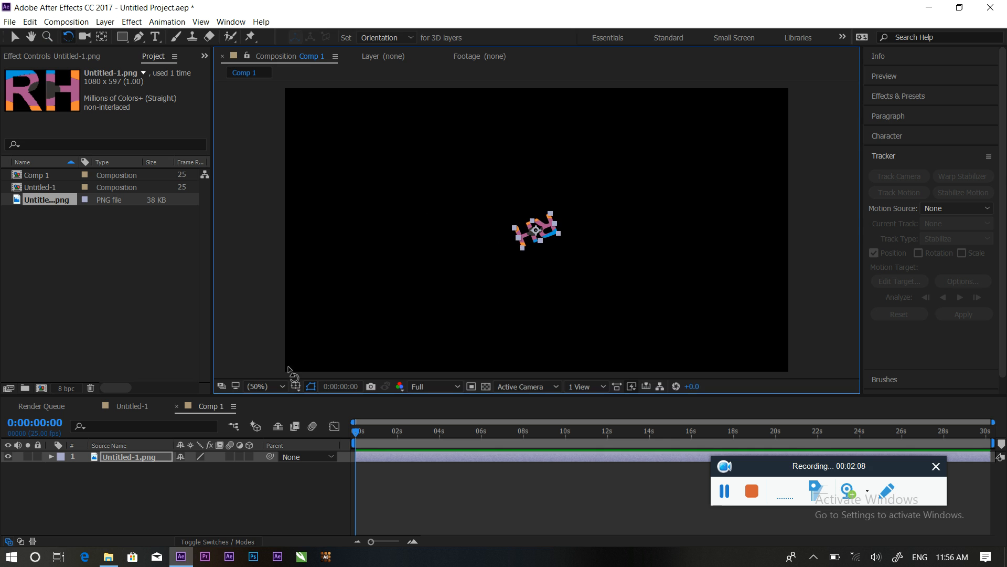
pyautogui.press('r')
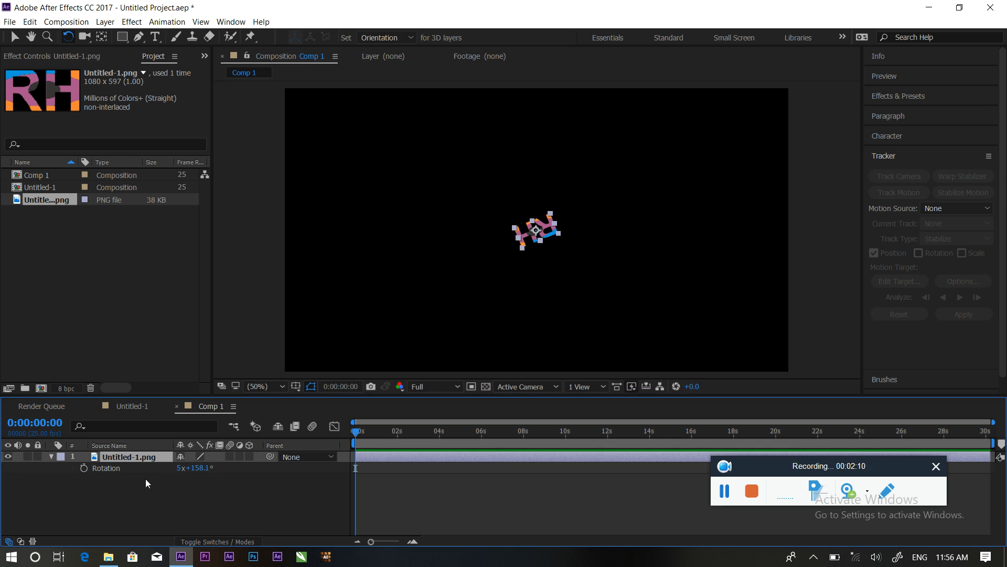
pyautogui.moveTo(200, 468); pyautogui.dragTo(230, 468)
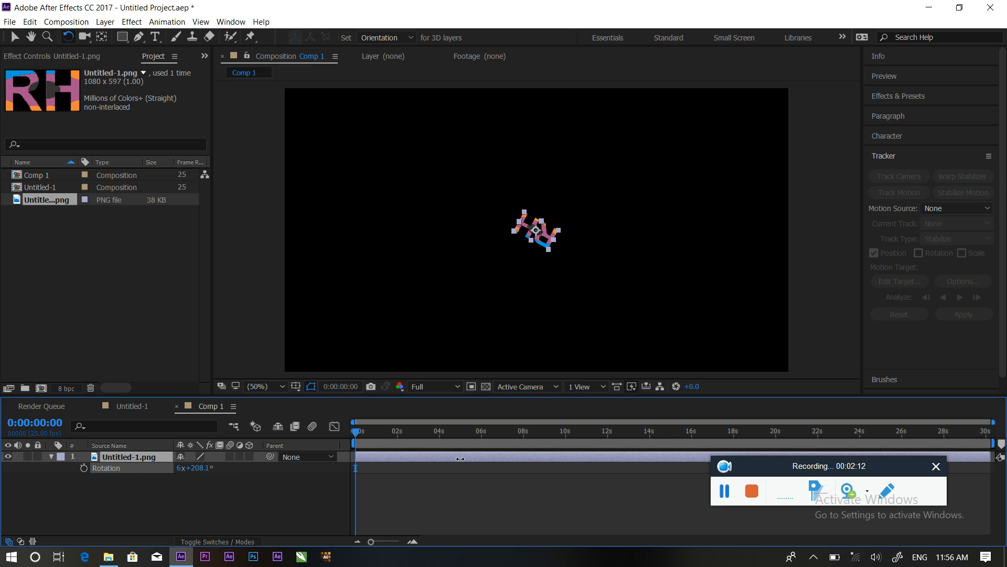
pyautogui.click(68, 37)
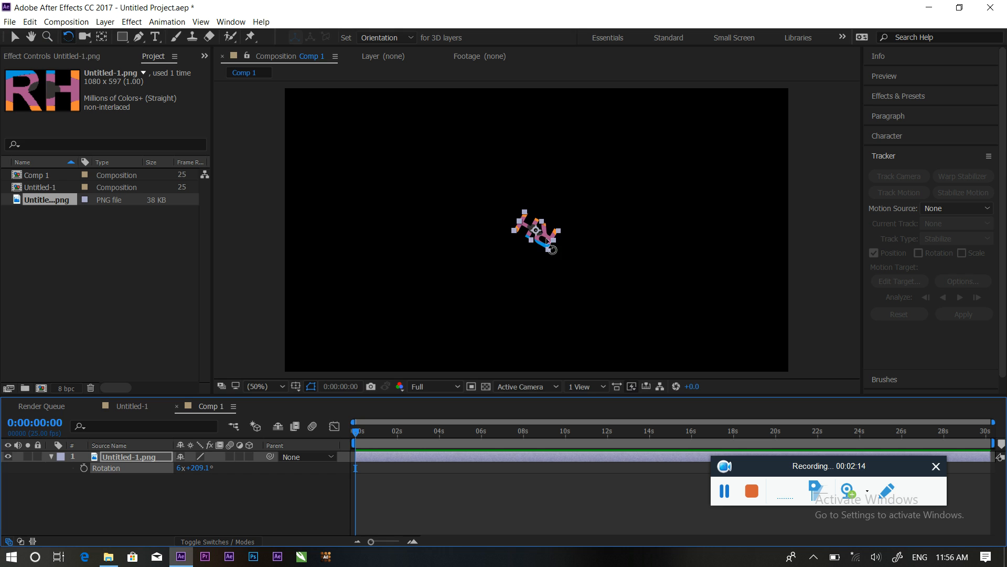
pyautogui.moveTo(552, 256); pyautogui.dragTo(395, 356)
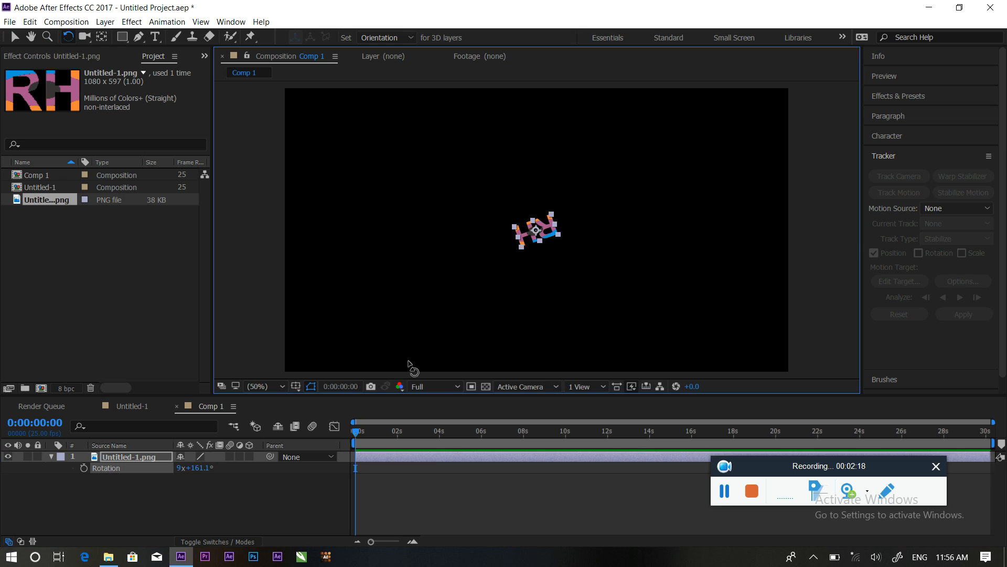
# Rotate the RH logo layer further with the Rotation tool, to 12x+195.9°
pyautogui.moveTo(518, 239)
pyautogui.mouseDown()
pyautogui.moveTo(604, 255)
pyautogui.moveTo(556, 210)
pyautogui.moveTo(525, 249)
pyautogui.moveTo(517, 241)
pyautogui.mouseUp()
pyautogui.scroll(3, 514, 236)
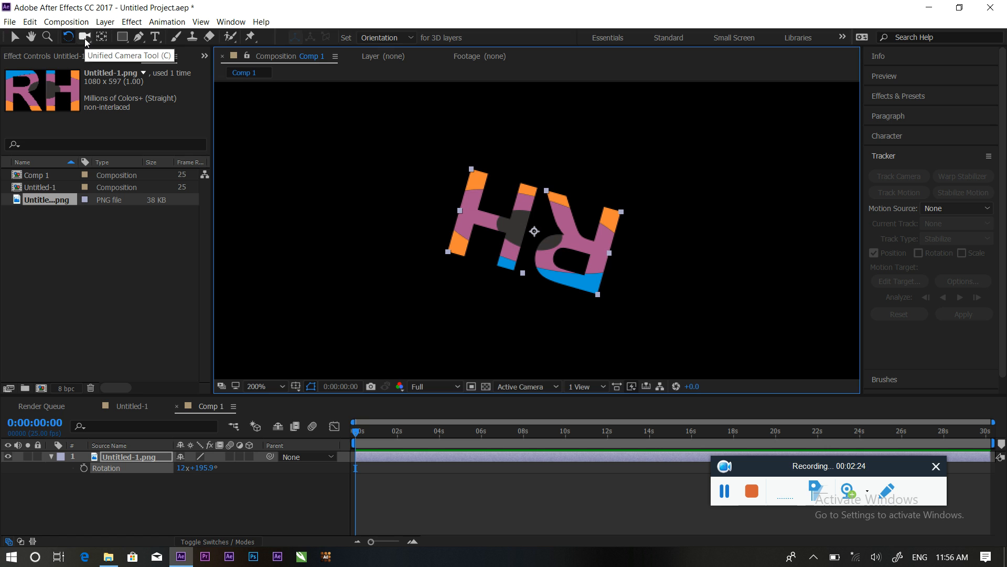
pyautogui.click(15, 37)
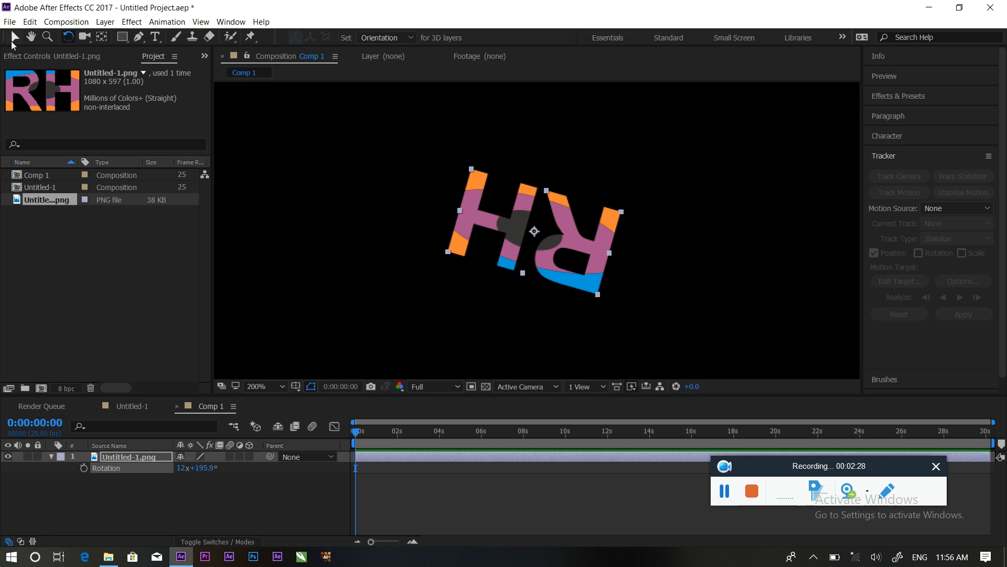
# Activate the Unified Camera tool and add a two-node camera with the 24mm preset to Comp 1
pyautogui.click(84, 37)
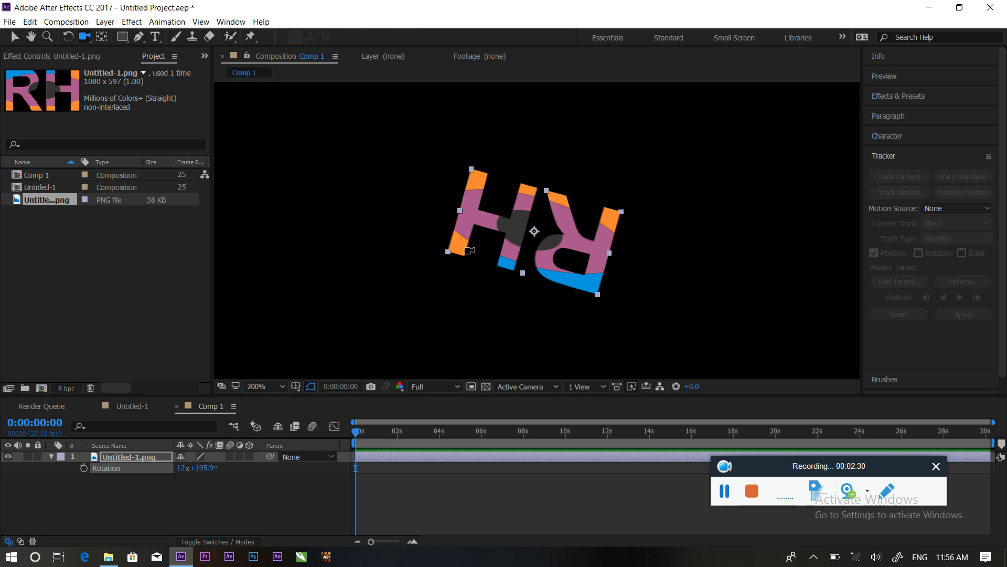
pyautogui.click(87, 39)
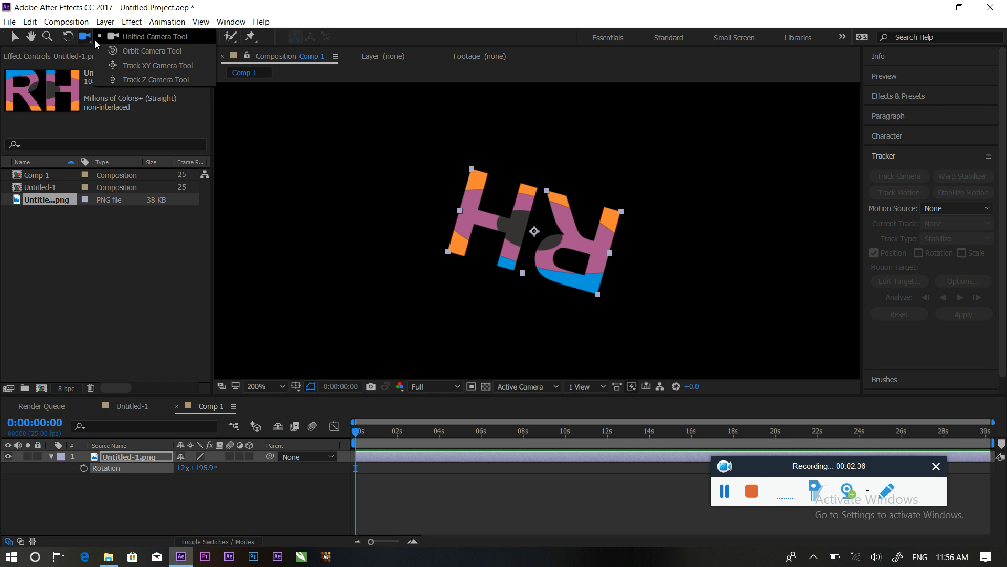
pyautogui.click(122, 319)
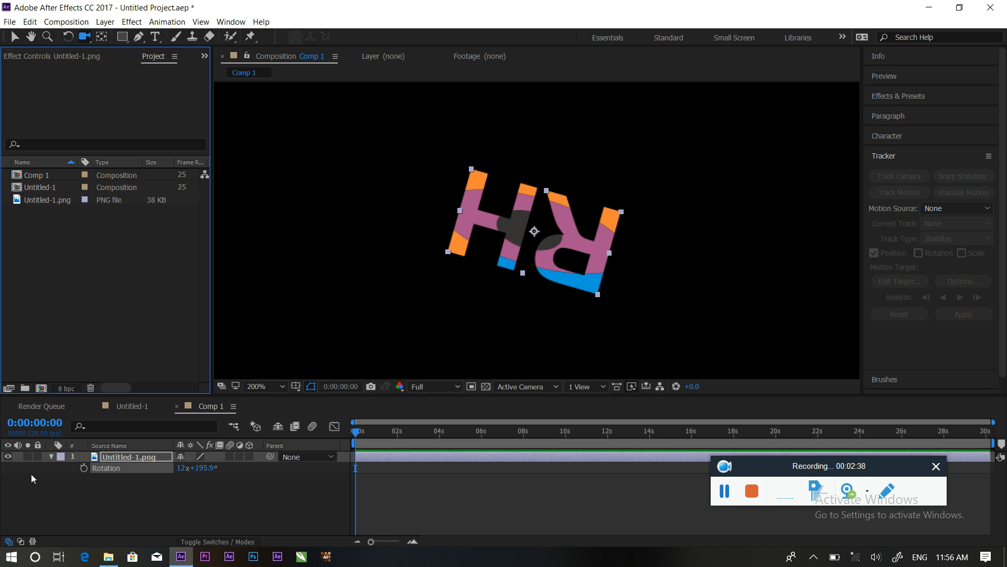
pyautogui.click(51, 456)
pyautogui.rightClick(132, 506)
pyautogui.moveTo(220, 403)
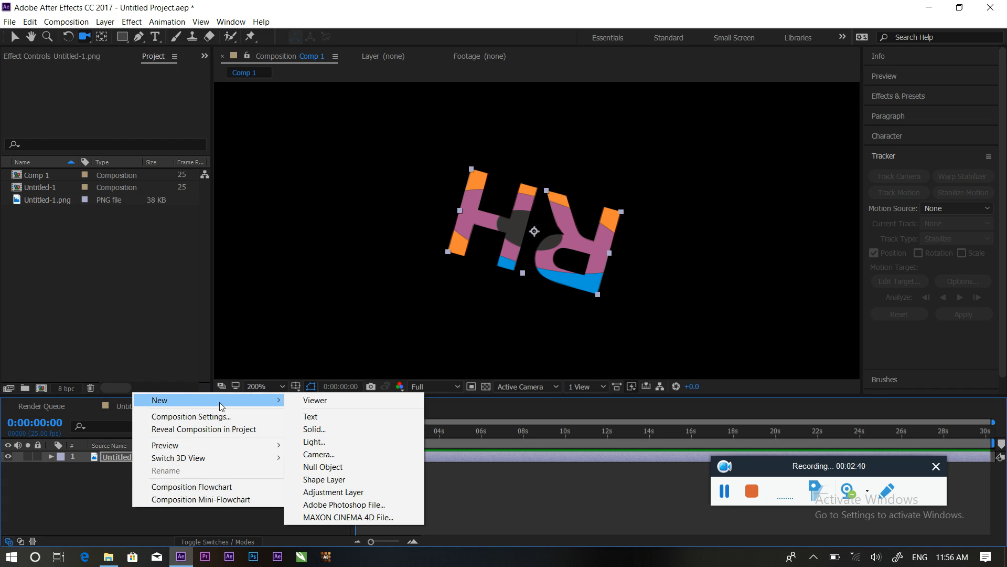
pyautogui.click(325, 453)
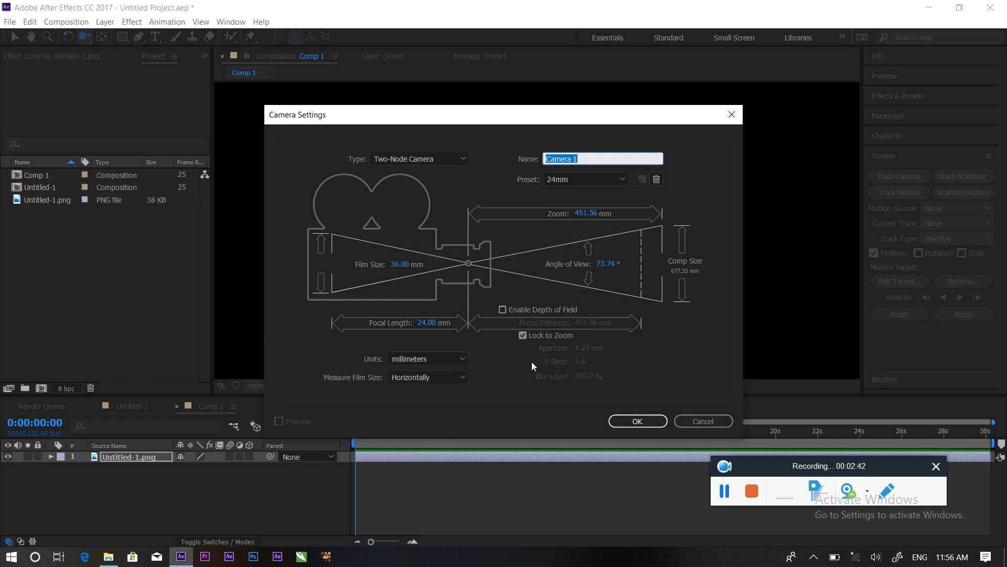
pyautogui.click(636, 420)
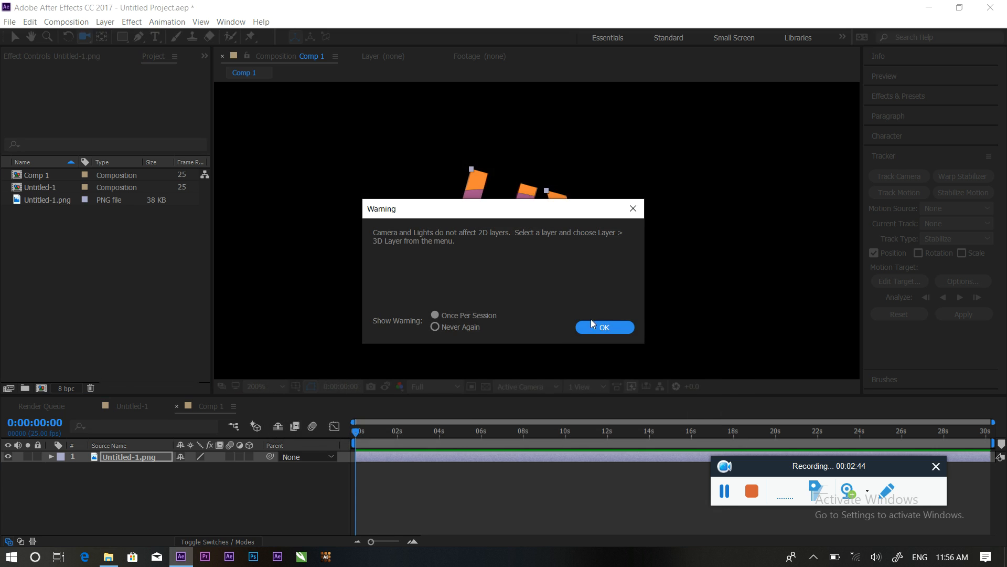
pyautogui.click(593, 325)
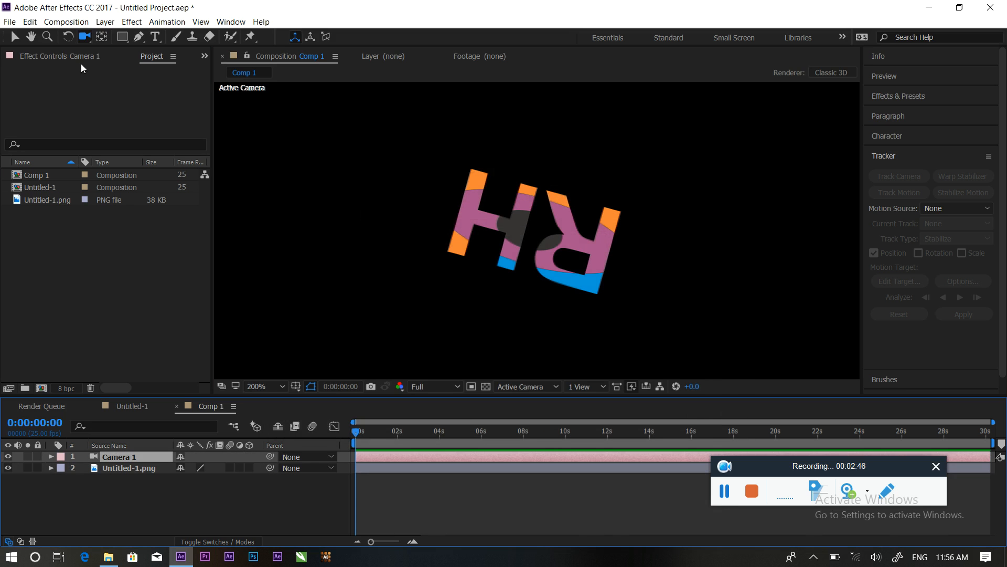
# Choose the Track Z Camera tool and set the camera layer's X Rotation to 26°
pyautogui.moveTo(81, 40); pyautogui.dragTo(107, 63)
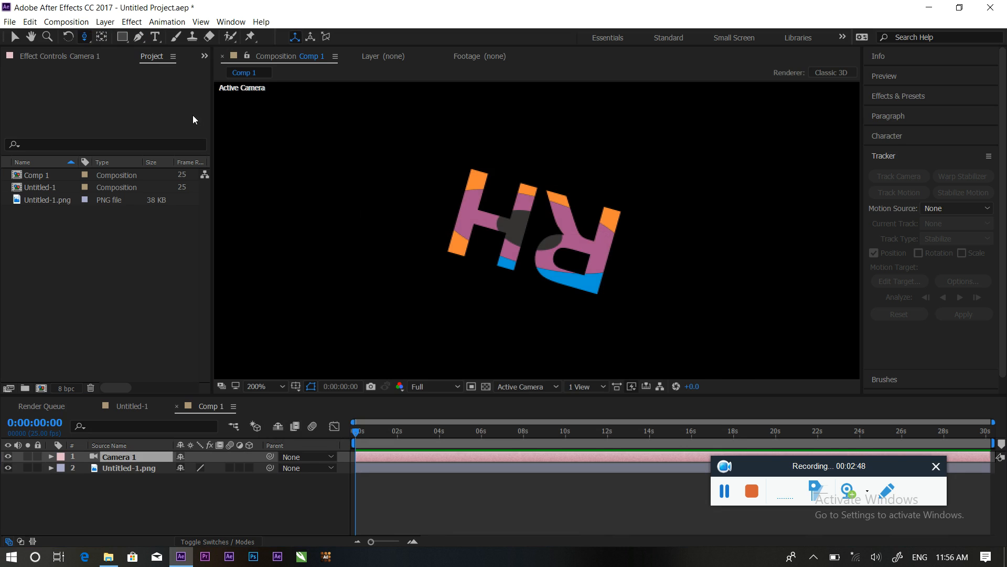
pyautogui.click(550, 233)
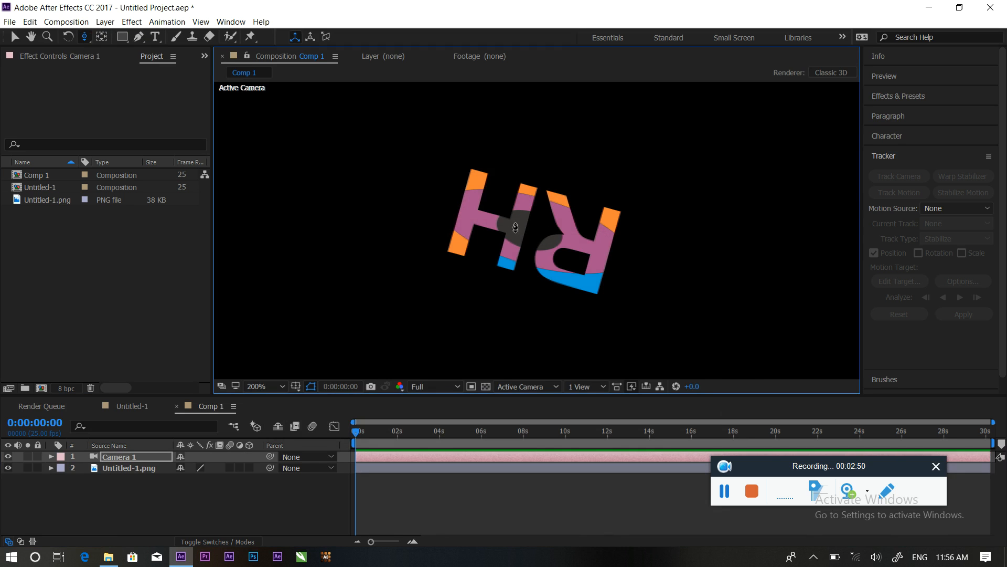
pyautogui.click(52, 456)
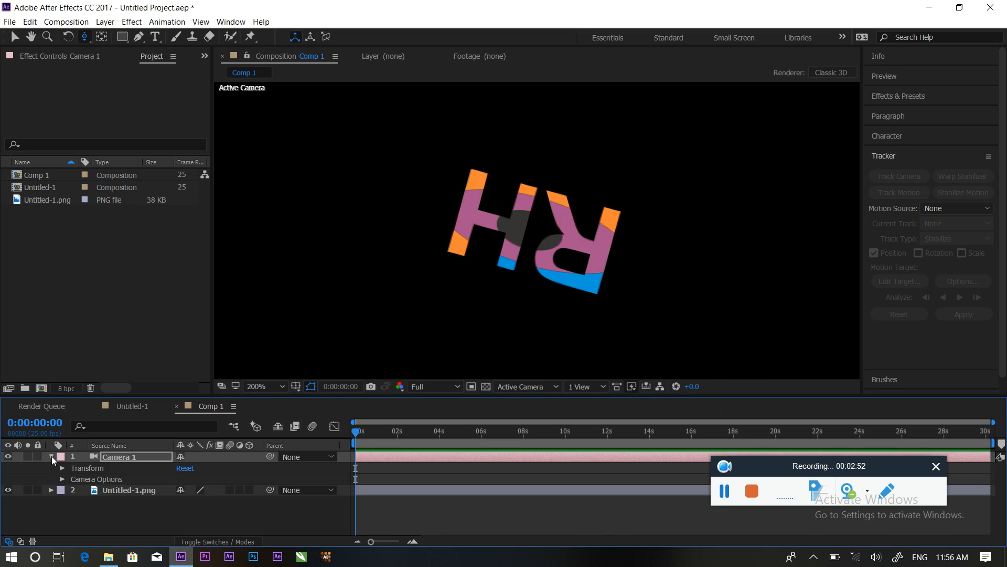
pyautogui.click(61, 468)
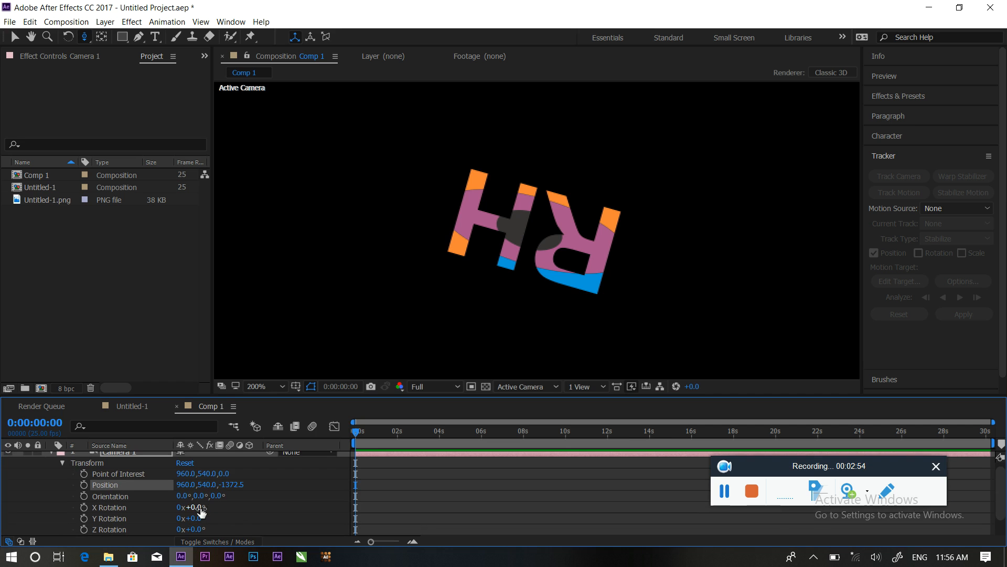
pyautogui.moveTo(198, 507)
pyautogui.mouseDown()
pyautogui.moveTo(268, 508)
pyautogui.moveTo(212, 507)
pyautogui.mouseUp()
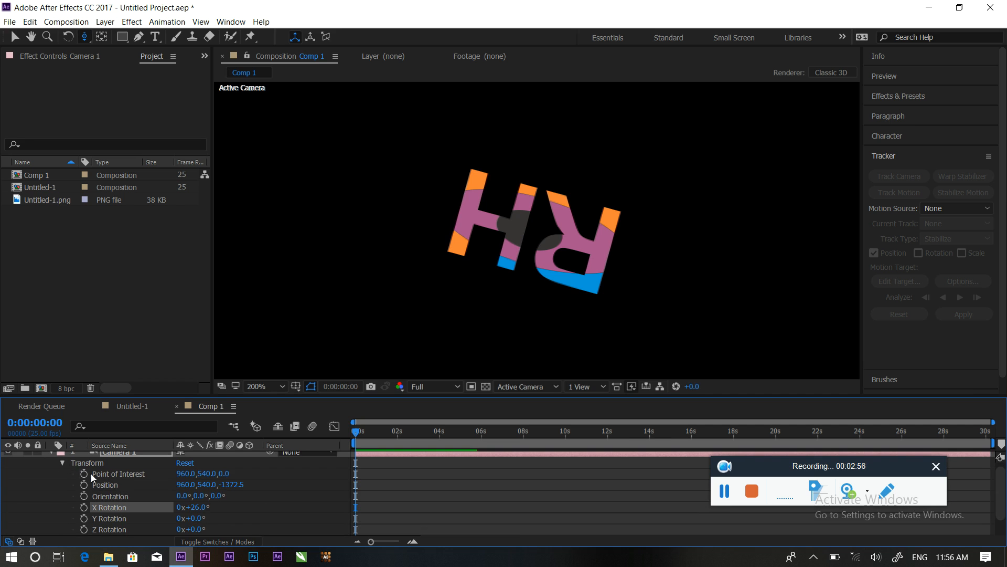
pyautogui.scroll(1, 51, 461)
pyautogui.click(50, 456)
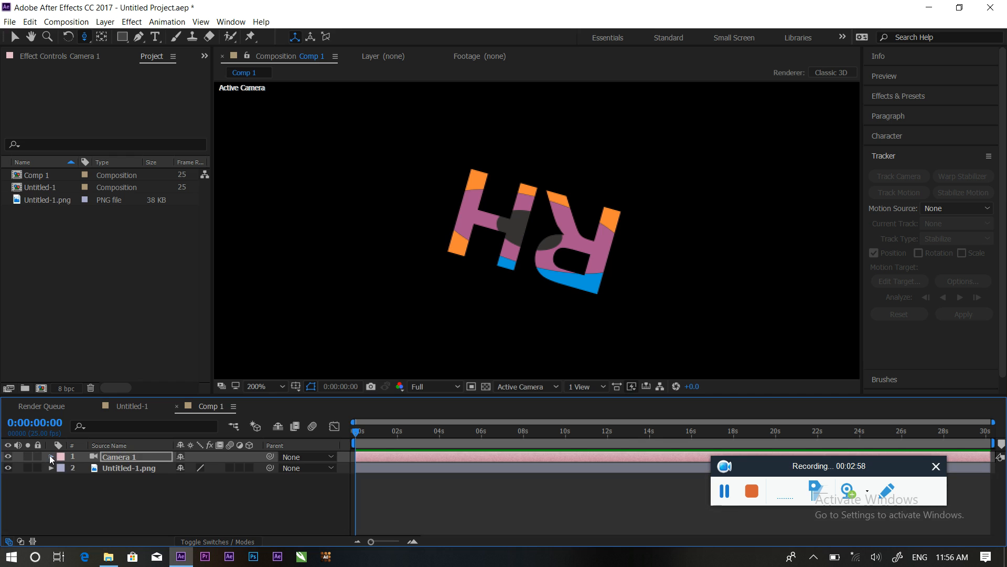
# Make the RH logo layer 3D and track the camera along Z toward it until the logo is larger in frame
pyautogui.click(250, 466)
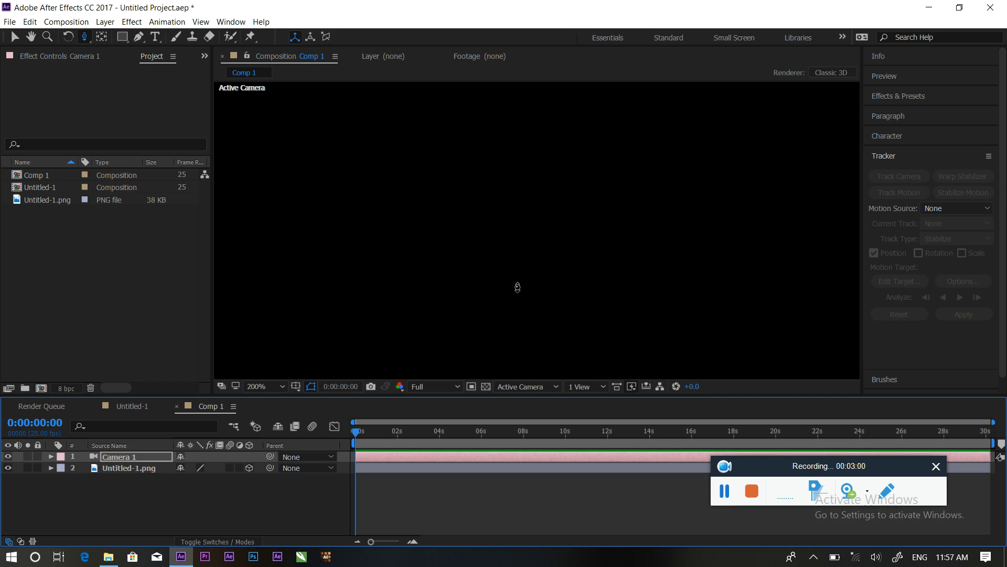
pyautogui.moveTo(525, 206); pyautogui.dragTo(535, 352)
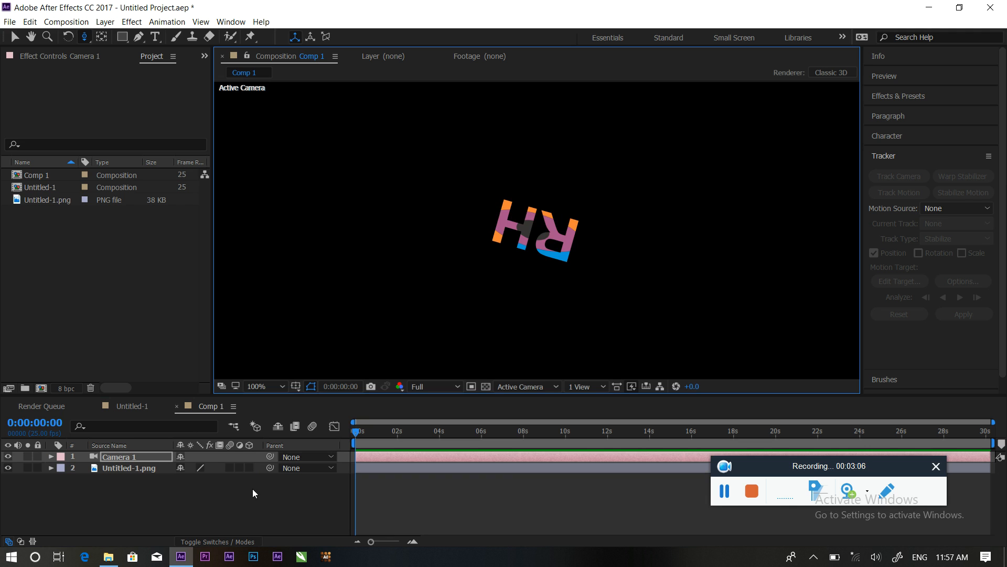
pyautogui.click(249, 468)
pyautogui.moveTo(537, 222); pyautogui.dragTo(542, 158)
pyautogui.moveTo(548, 228); pyautogui.dragTo(544, 156)
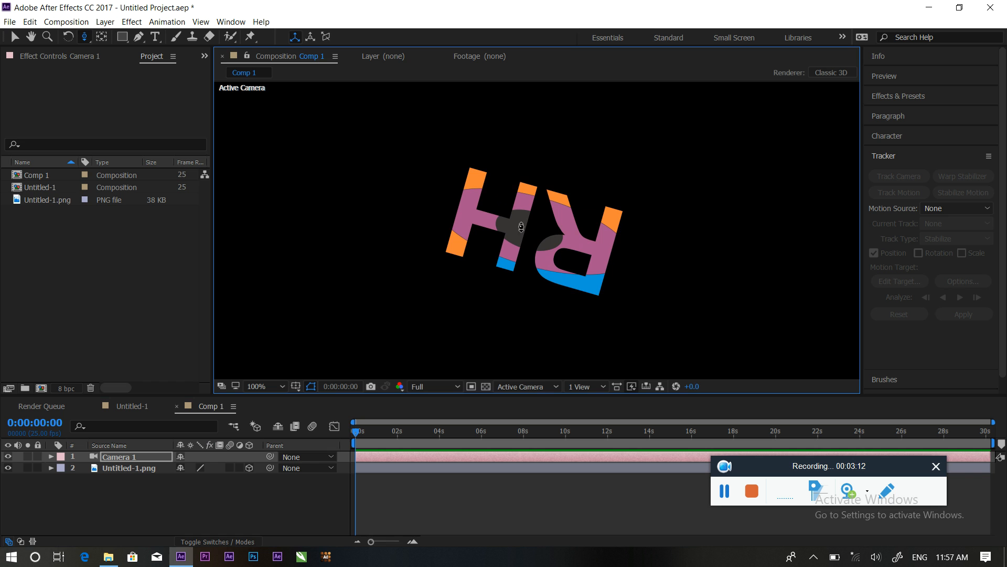
pyautogui.moveTo(557, 240); pyautogui.dragTo(547, 180)
pyautogui.moveTo(549, 265); pyautogui.dragTo(531, 208)
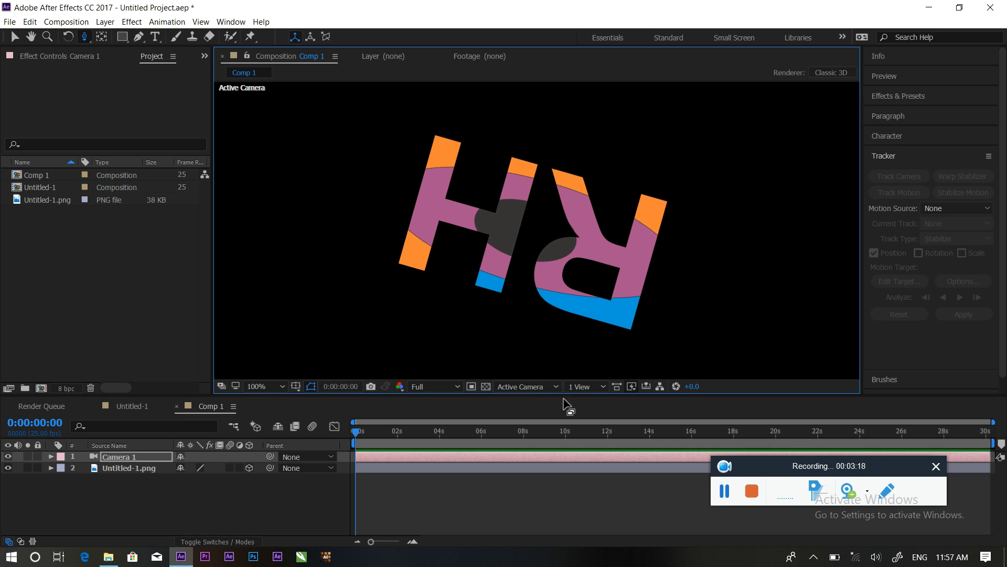
# Split the composition into 2 Views, pull the camera back in the Top view, and shift its point of interest closer to the logo
pyautogui.click(602, 387)
pyautogui.click(576, 413)
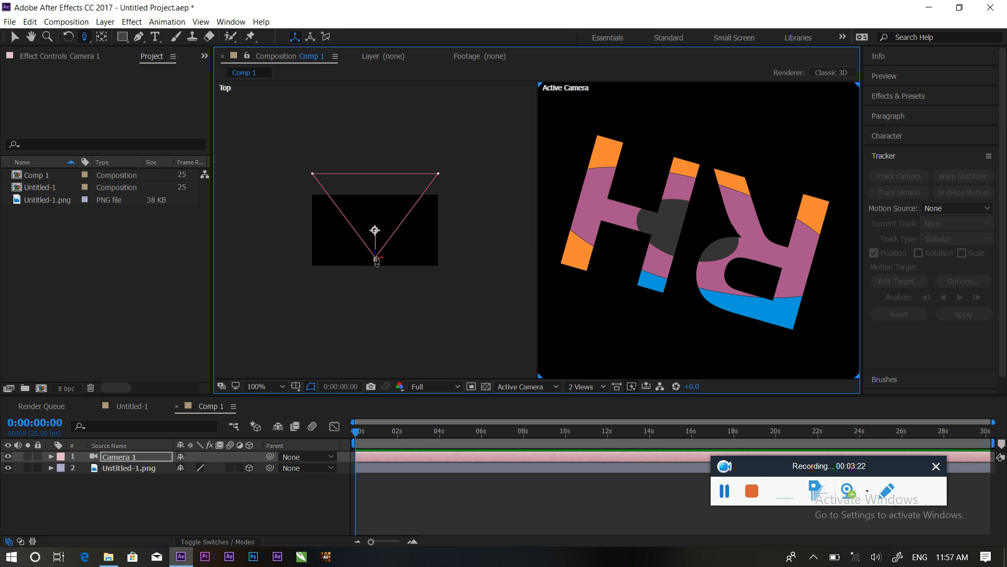
pyautogui.click(16, 37)
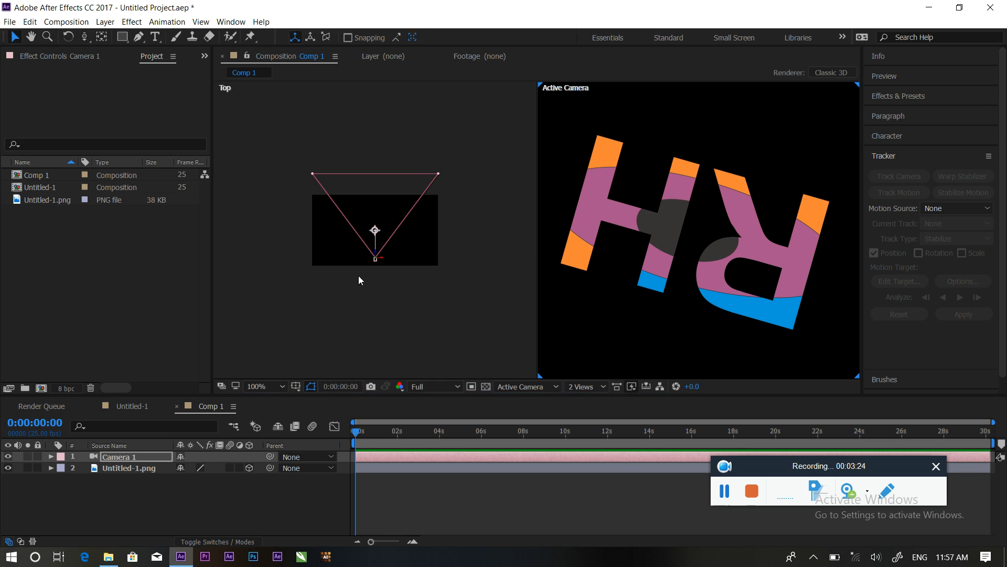
pyautogui.click(376, 261)
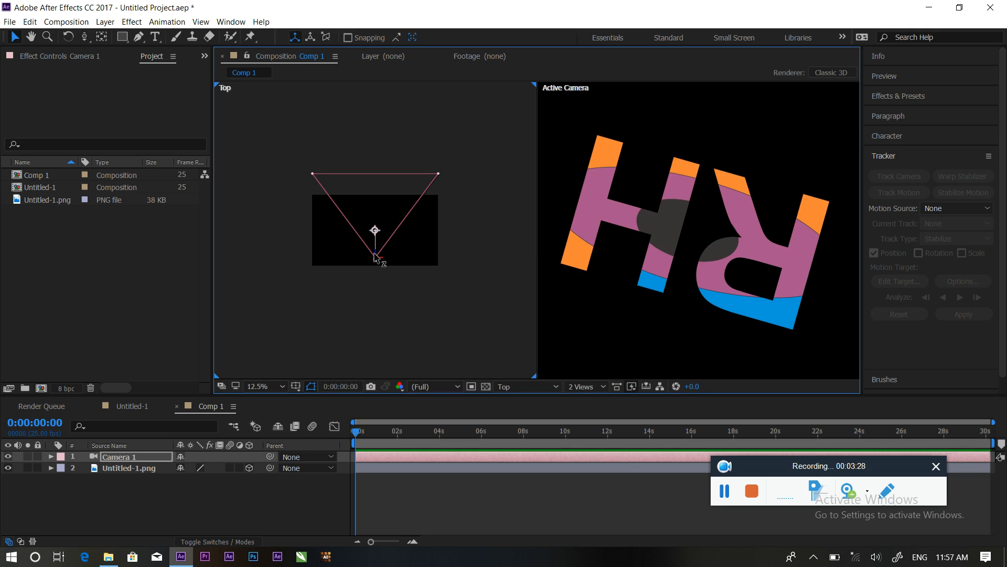
pyautogui.moveTo(376, 261); pyautogui.dragTo(409, 307)
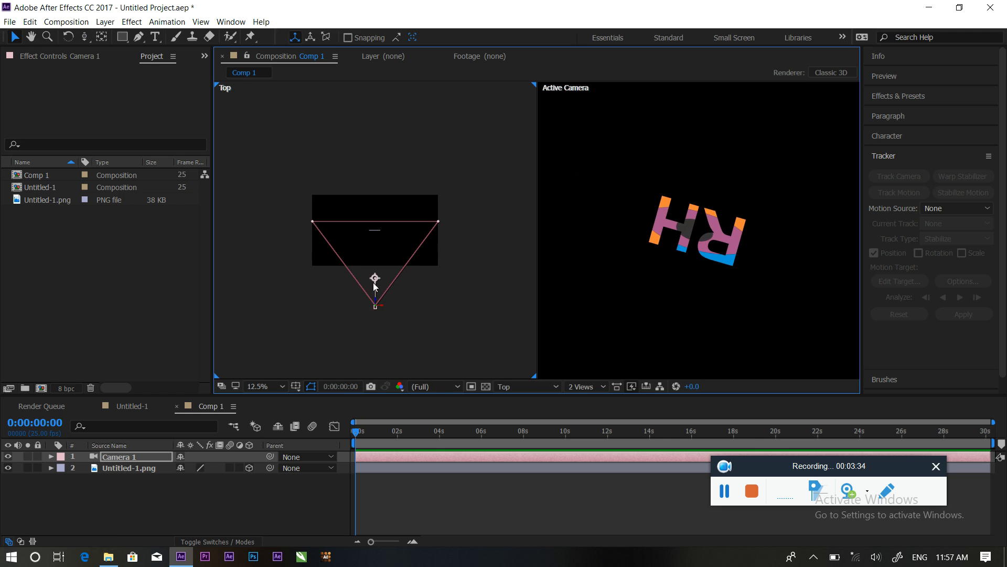
pyautogui.moveTo(374, 282); pyautogui.dragTo(373, 261)
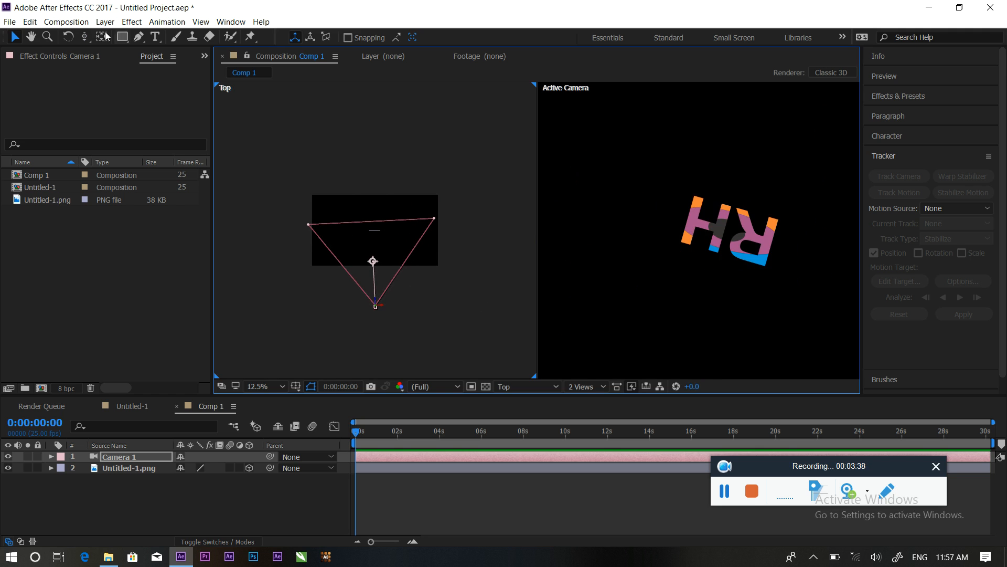
# Switch to the Unified Camera tool and return the composition to 1 View
pyautogui.click(83, 38)
pyautogui.click(127, 41)
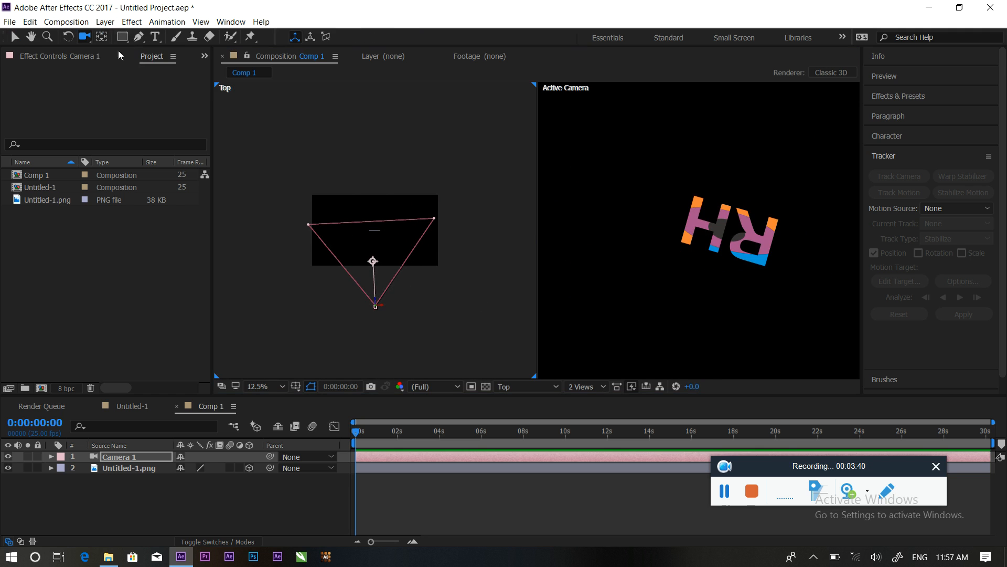
pyautogui.click(601, 393)
pyautogui.click(586, 401)
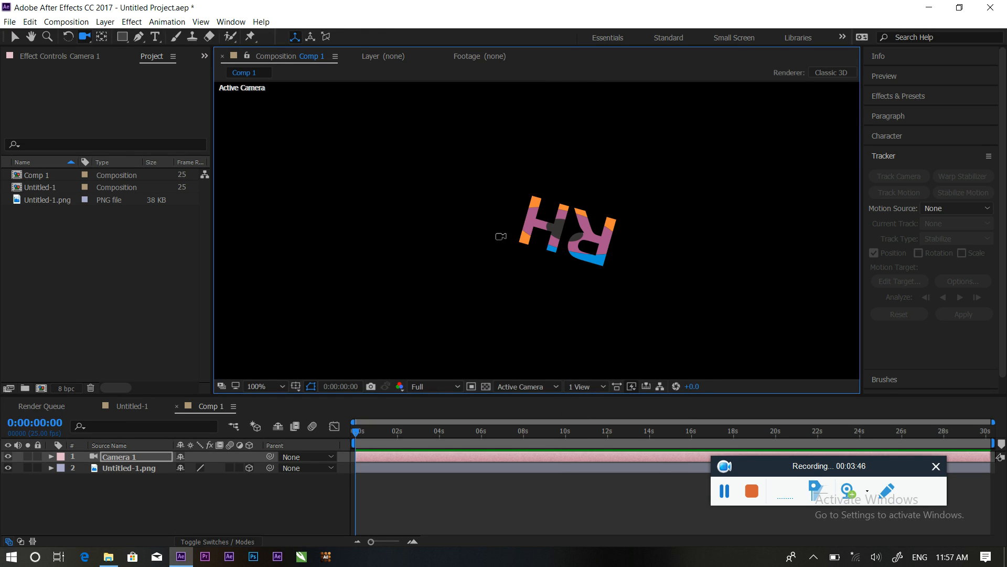
# Make the RH logo layer 2D again and move its anchor point onto the R with the Pan Behind tool
pyautogui.click(101, 38)
pyautogui.click(562, 231)
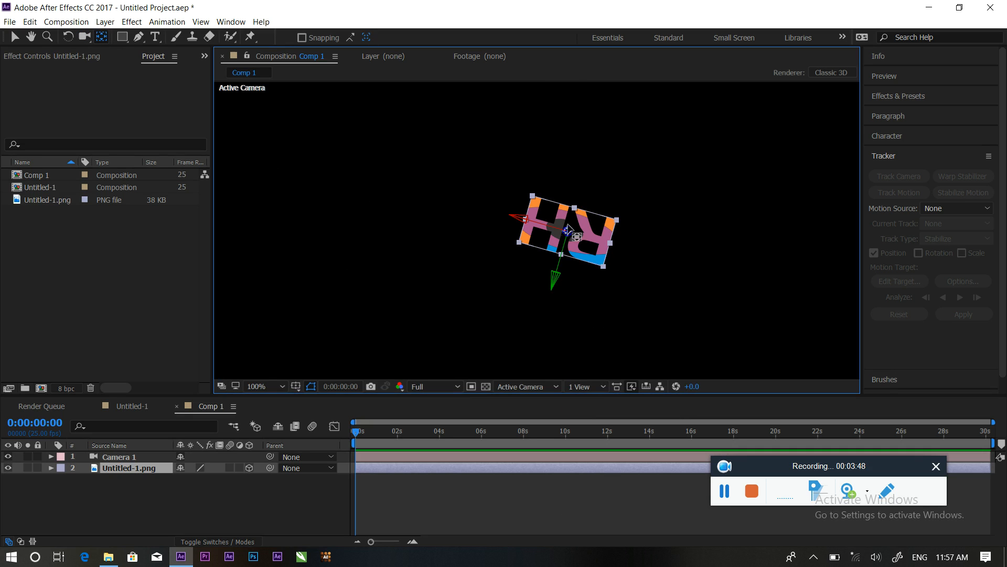
pyautogui.click(250, 470)
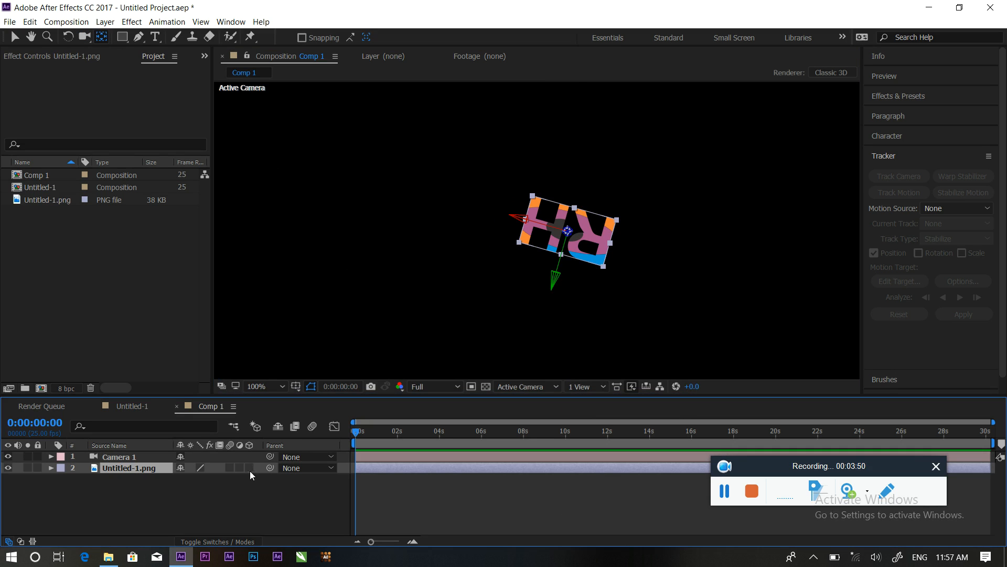
pyautogui.moveTo(537, 229); pyautogui.dragTo(558, 231)
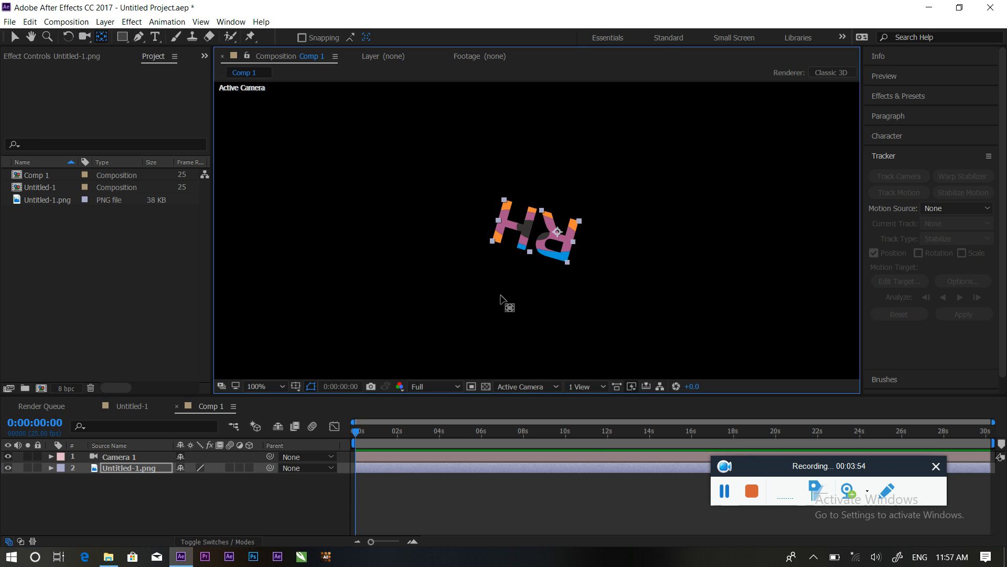
# Delete the camera layer and the rotated RH logo layer from Comp 1
pyautogui.click(131, 459)
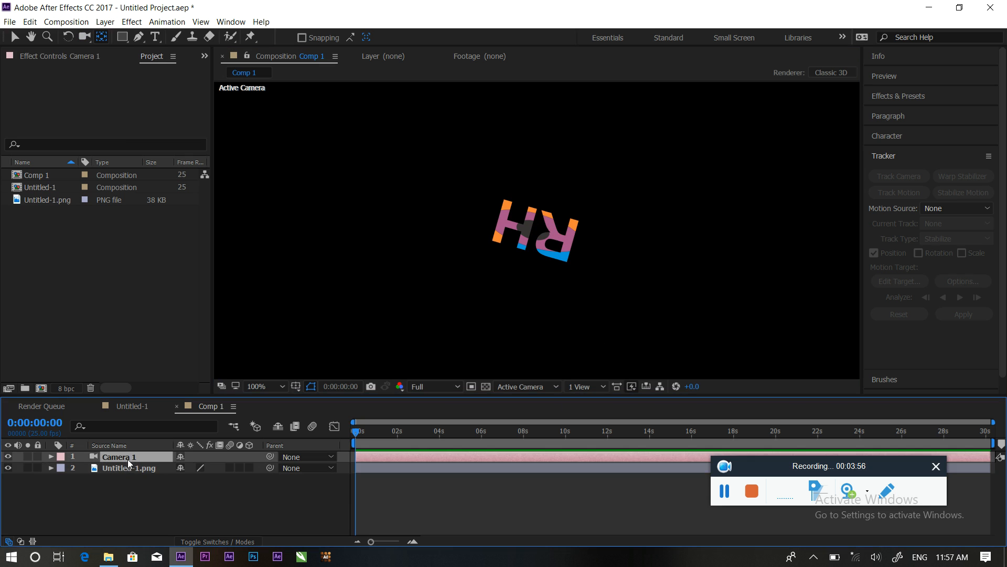
pyautogui.press('Delete')
pyautogui.click(120, 460)
pyautogui.press('Delete')
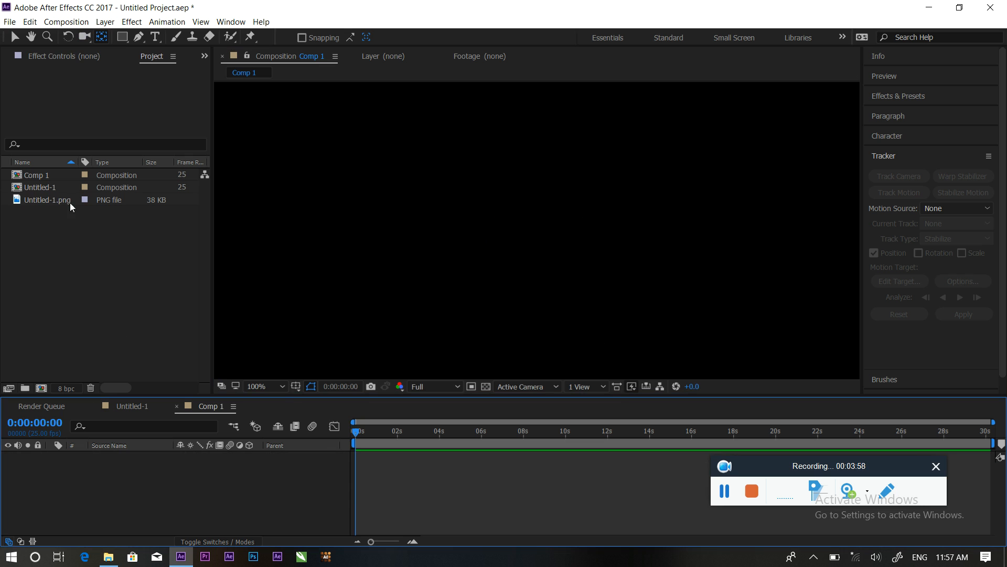
# Add a fresh copy of Untitled-1.png to Comp 1 as a layer, with the whole frame fitted in view
pyautogui.click(281, 386)
pyautogui.click(283, 179)
pyautogui.moveTo(34, 200); pyautogui.dragTo(158, 477)
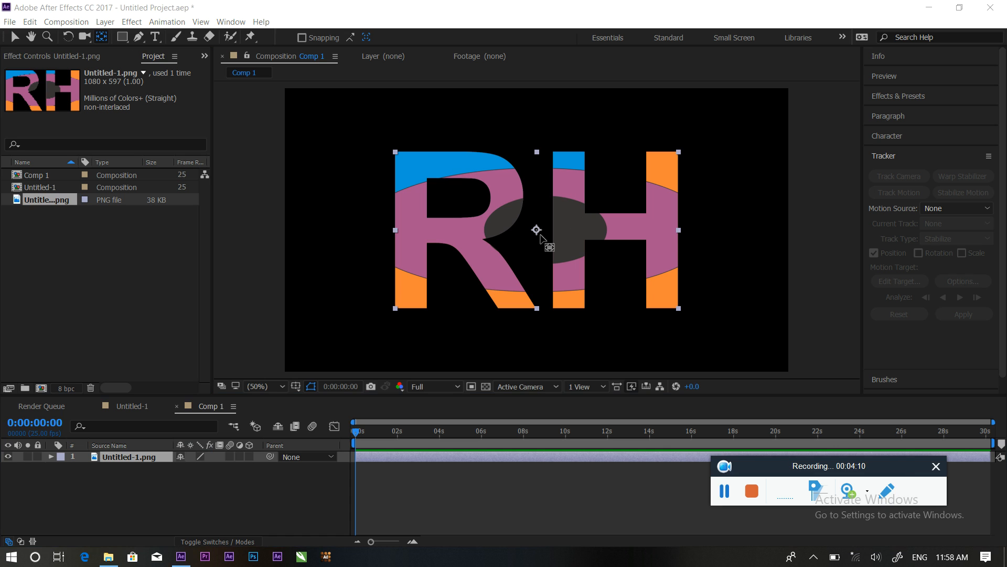
# Scale the RH logo layer to 95% and move its anchor point from the centre to the R's dark overlap
pyautogui.moveTo(537, 230)
pyautogui.mouseDown()
pyautogui.moveTo(597, 234)
pyautogui.moveTo(493, 237)
pyautogui.moveTo(534, 238)
pyautogui.mouseUp()
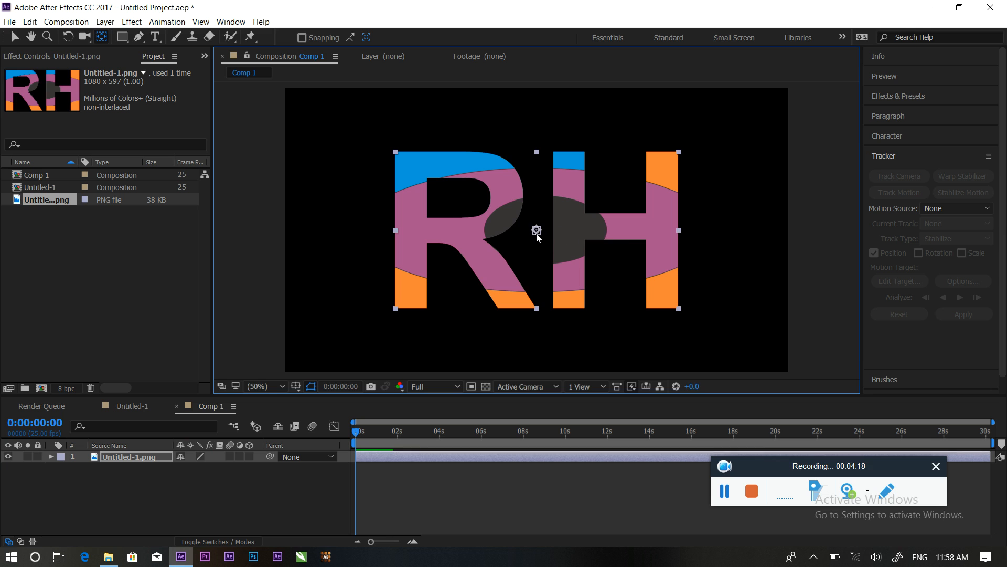
pyautogui.click(157, 459)
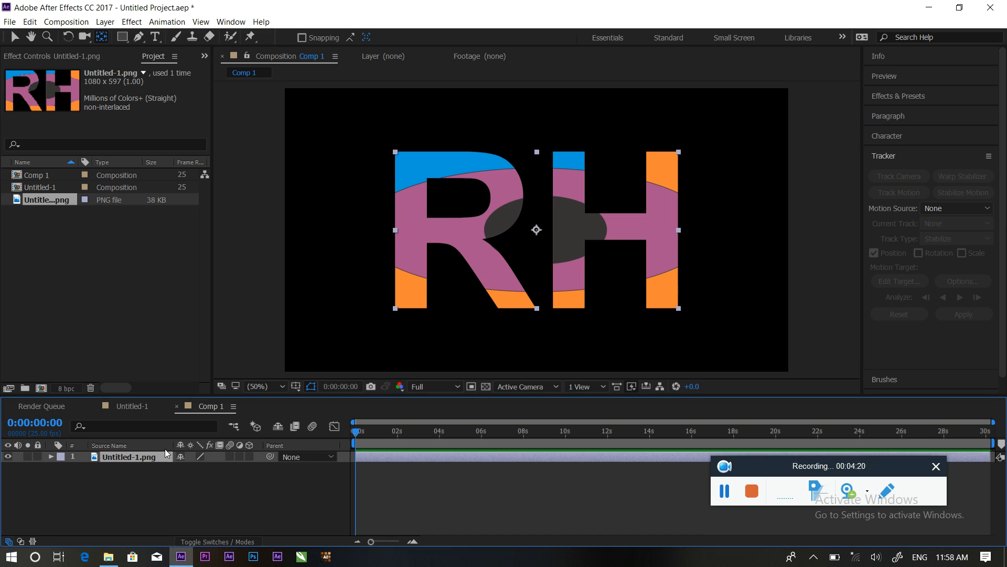
pyautogui.press('s')
pyautogui.moveTo(203, 471)
pyautogui.mouseDown()
pyautogui.moveTo(189, 473)
pyautogui.moveTo(205, 472)
pyautogui.mouseUp()
pyautogui.click(536, 230)
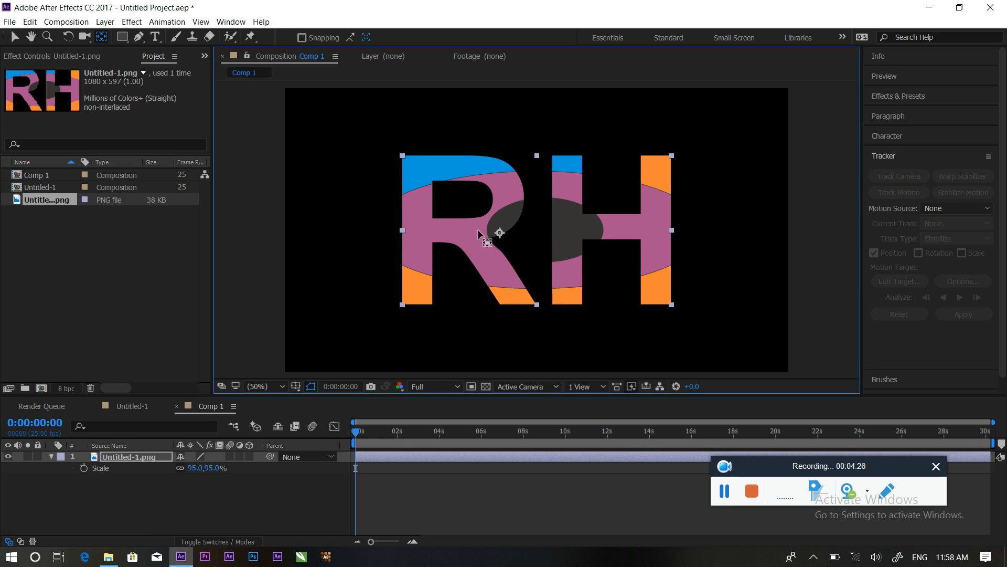
# Scale the RH logo layer down to 83% about anchor points on the R and H, and place the anchor at the logo's left-edge midpoint
pyautogui.moveTo(192, 472)
pyautogui.mouseDown()
pyautogui.moveTo(172, 472)
pyautogui.moveTo(188, 472)
pyautogui.mouseUp()
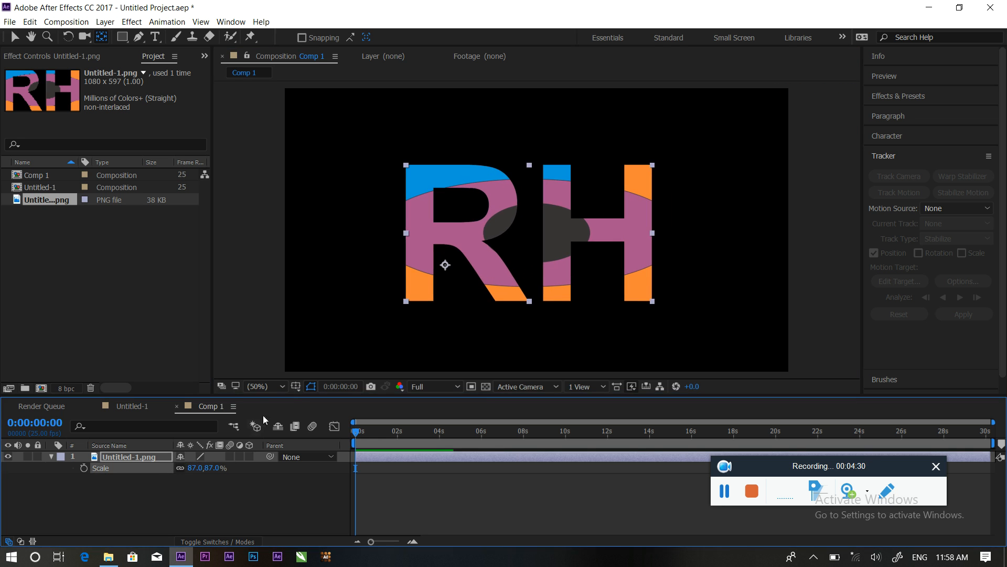
pyautogui.click(445, 267)
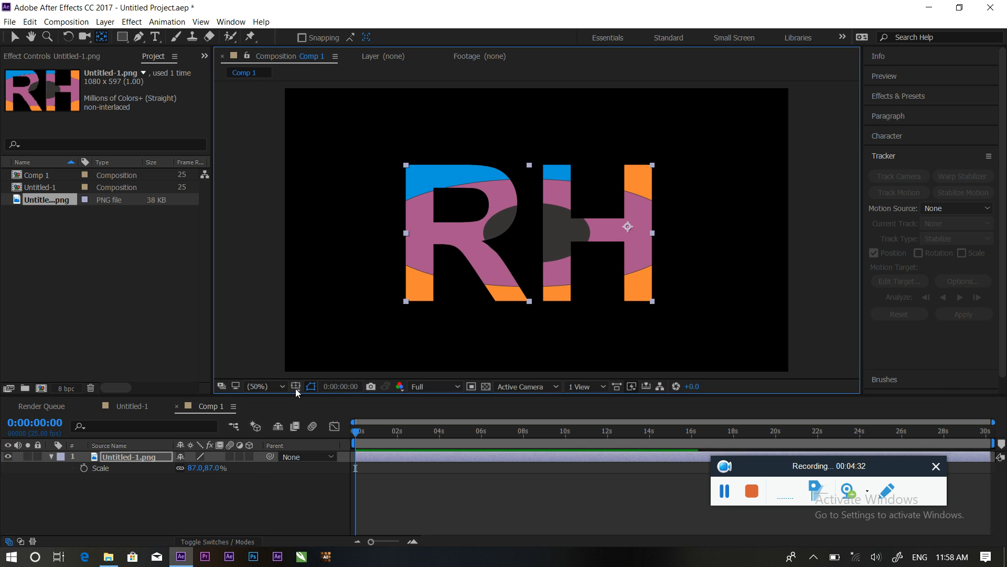
pyautogui.moveTo(201, 472)
pyautogui.mouseDown()
pyautogui.moveTo(176, 472)
pyautogui.moveTo(199, 472)
pyautogui.mouseUp()
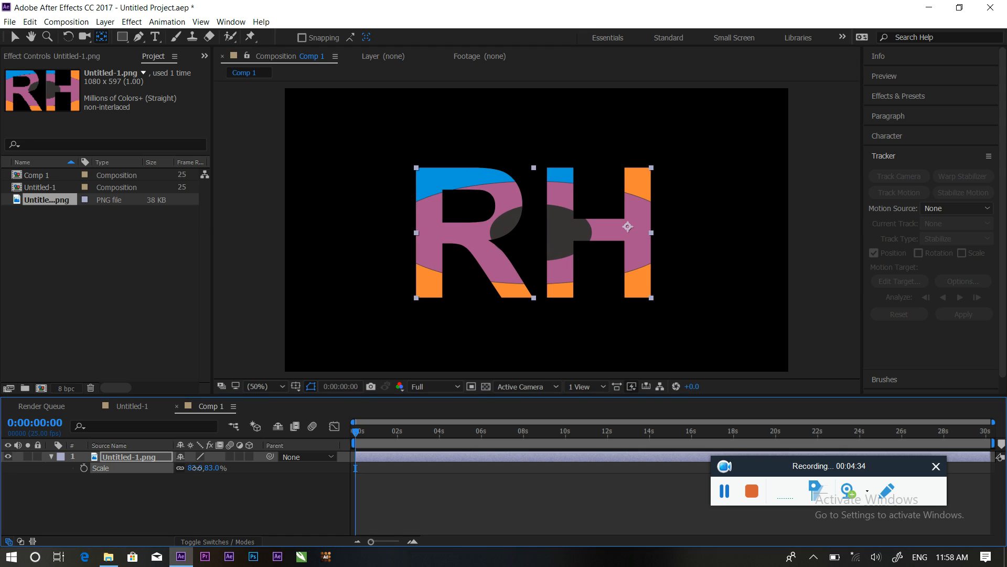
pyautogui.click(635, 227)
pyautogui.moveTo(564, 230); pyautogui.dragTo(421, 234)
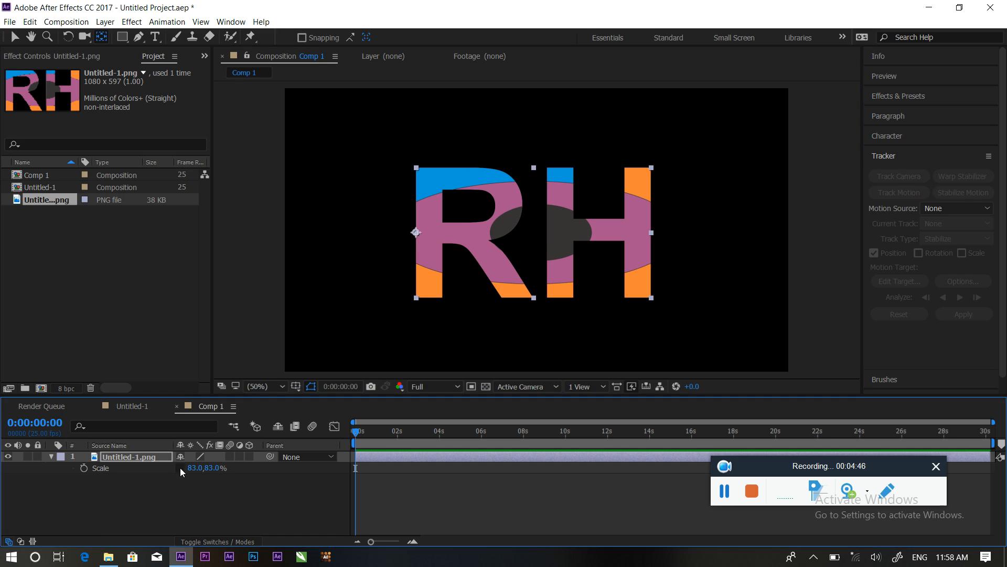
# Unlink the logo's scale dimensions and keyframe its horizontal scale from 0% at 0 seconds to 99% at 2 seconds
pyautogui.moveTo(196, 474)
pyautogui.mouseDown()
pyautogui.moveTo(156, 468)
pyautogui.moveTo(195, 468)
pyautogui.mouseUp()
pyautogui.click(195, 467)
pyautogui.write('0')
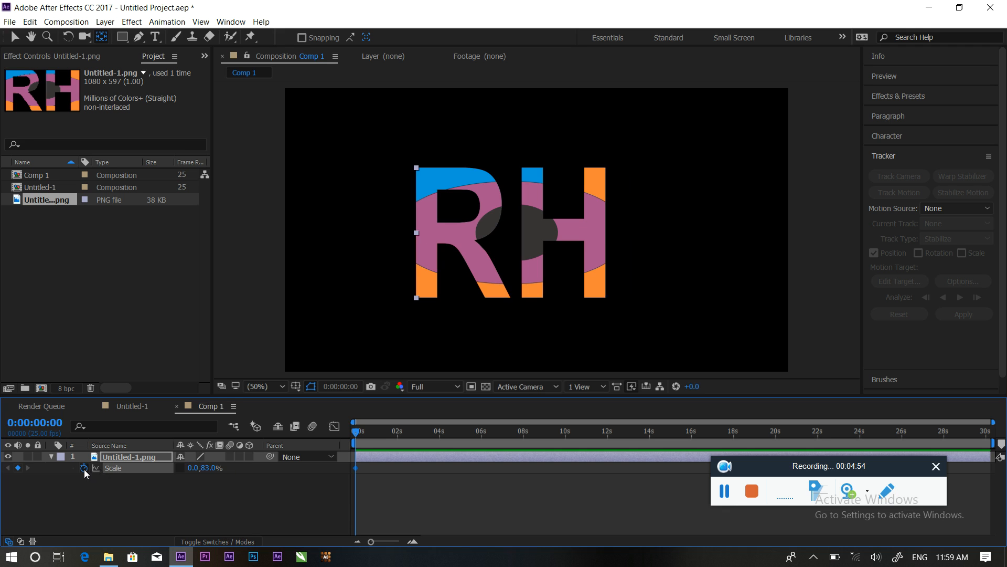
pyautogui.click(84, 467)
pyautogui.click(397, 432)
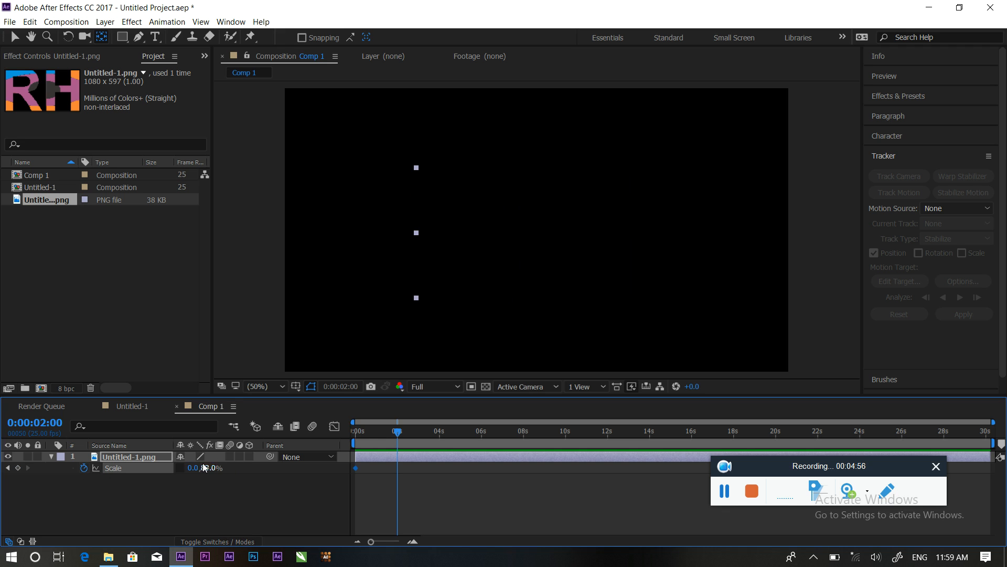
pyautogui.moveTo(195, 469); pyautogui.dragTo(218, 469)
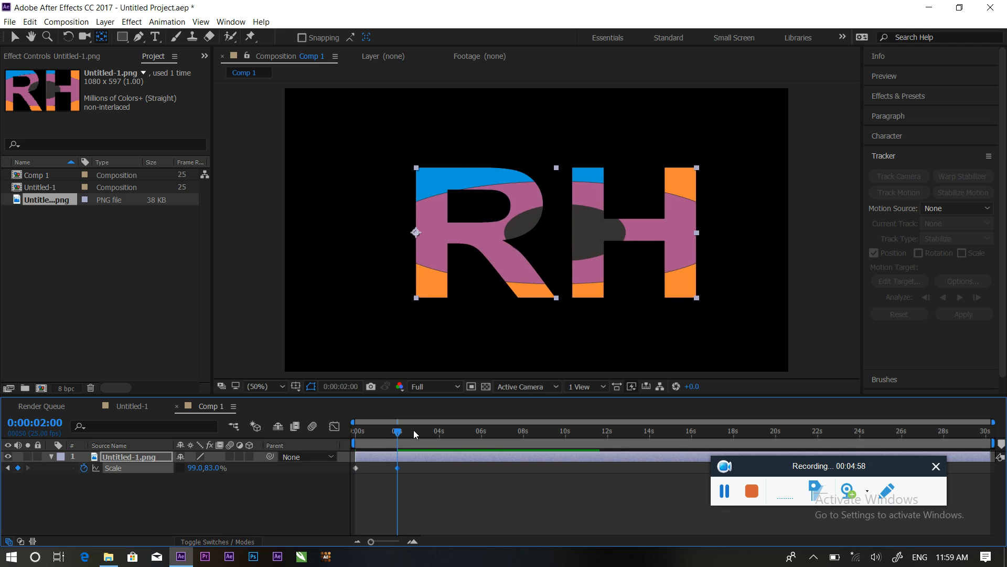
# Play back the logo's horizontal scale animation from the start and scrub through it
pyautogui.moveTo(402, 432); pyautogui.dragTo(357, 434)
pyautogui.press('space')
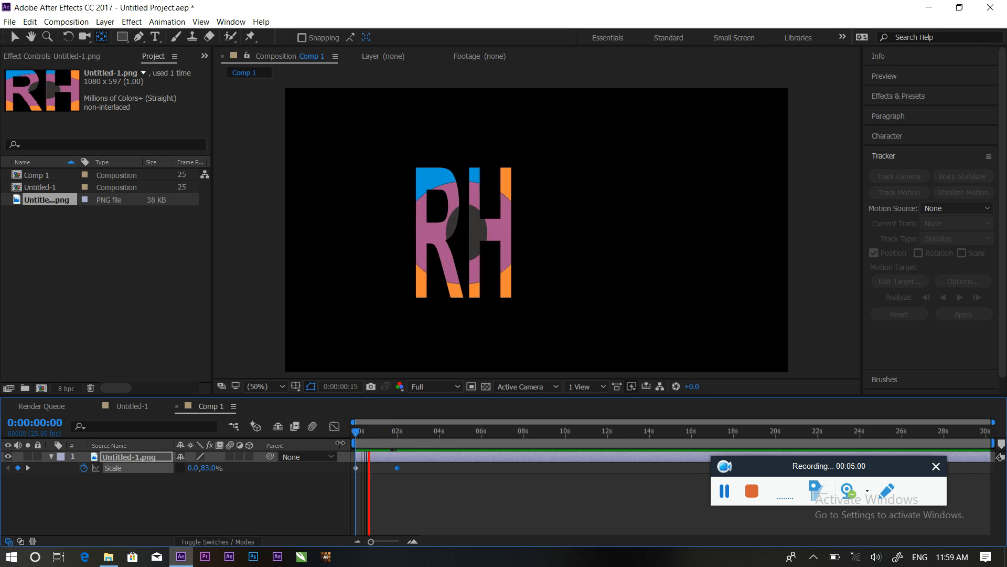
pyautogui.click(381, 431)
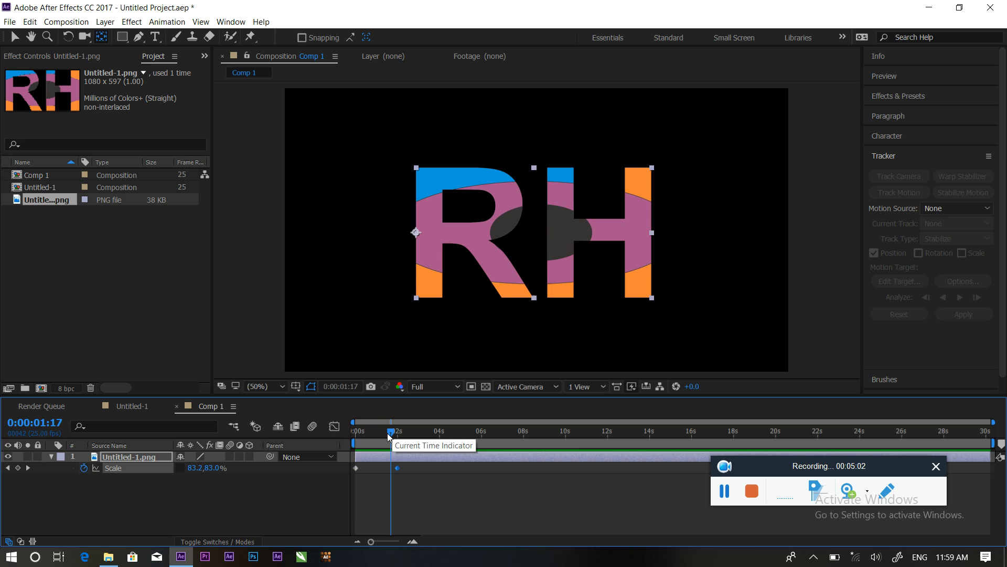
# Rescale the logo to 76.3 × 73.0% about an anchor point at its bottom centre and delete both scale keyframes
pyautogui.moveTo(415, 231); pyautogui.dragTo(514, 297)
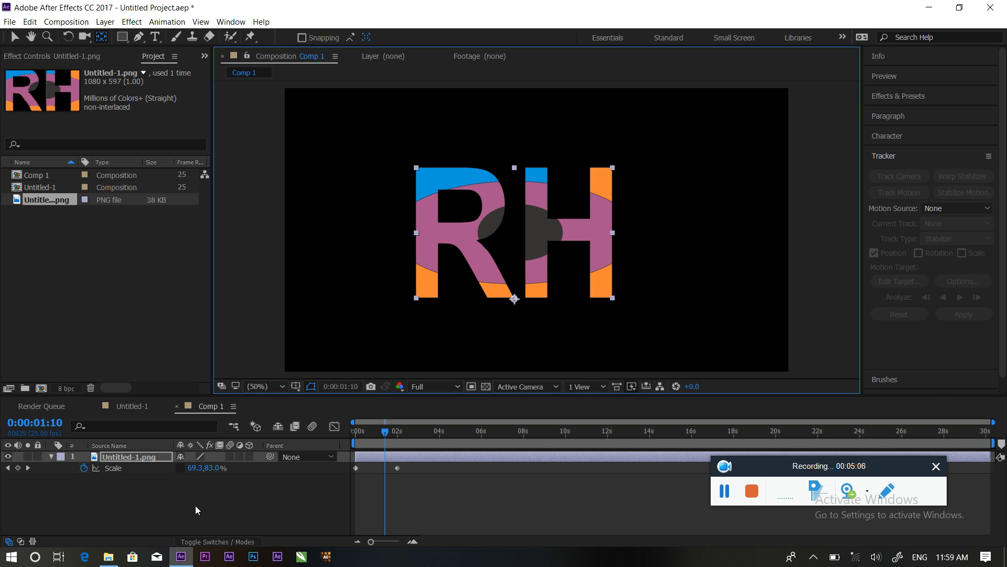
pyautogui.moveTo(193, 468)
pyautogui.mouseDown()
pyautogui.moveTo(176, 469)
pyautogui.moveTo(243, 470)
pyautogui.moveTo(141, 469)
pyautogui.moveTo(204, 465)
pyautogui.mouseUp()
pyautogui.moveTo(402, 471); pyautogui.dragTo(344, 471)
pyautogui.press('Delete')
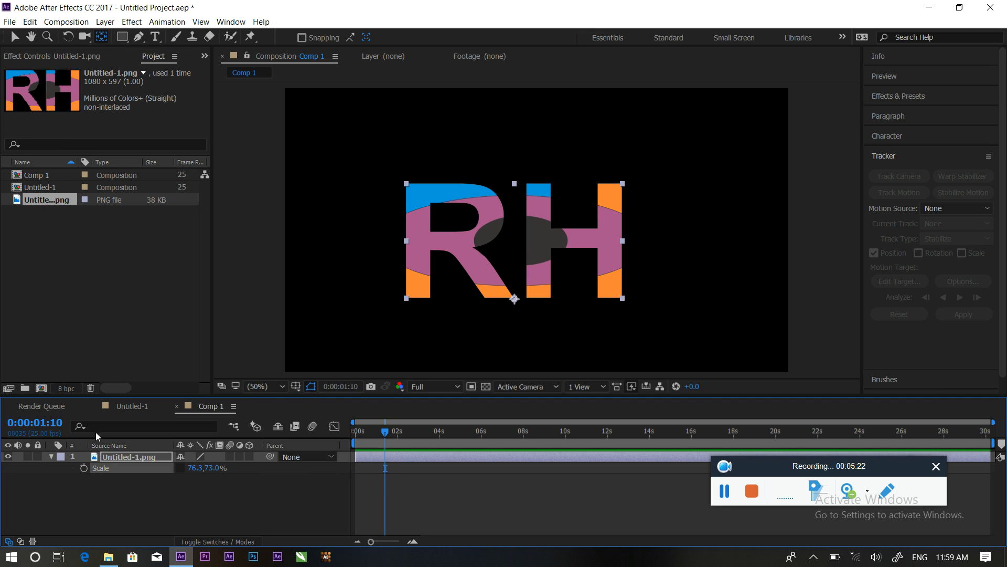
# With no layer selected, draw three light blue ellipses on one new shape layer, at the logo's upper right, upper left and above the R
pyautogui.click(52, 456)
pyautogui.click(98, 475)
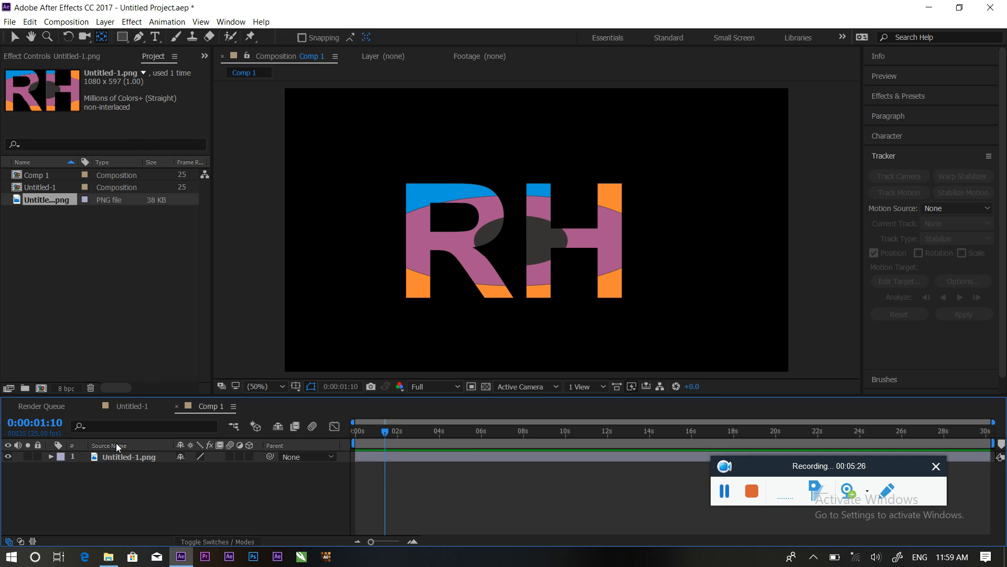
pyautogui.moveTo(122, 36); pyautogui.dragTo(184, 73)
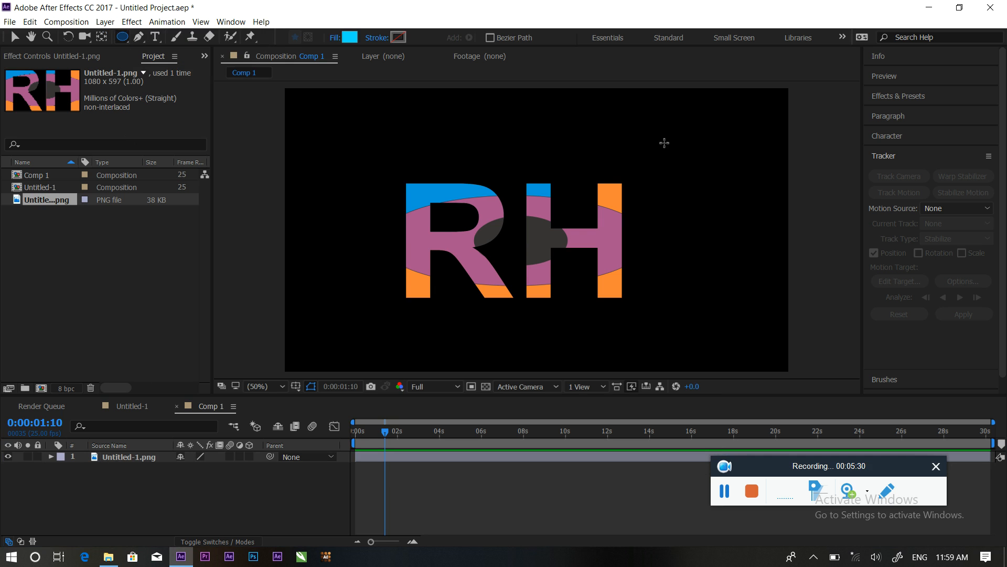
pyautogui.moveTo(654, 134); pyautogui.dragTo(707, 195)
pyautogui.moveTo(330, 133); pyautogui.dragTo(393, 195)
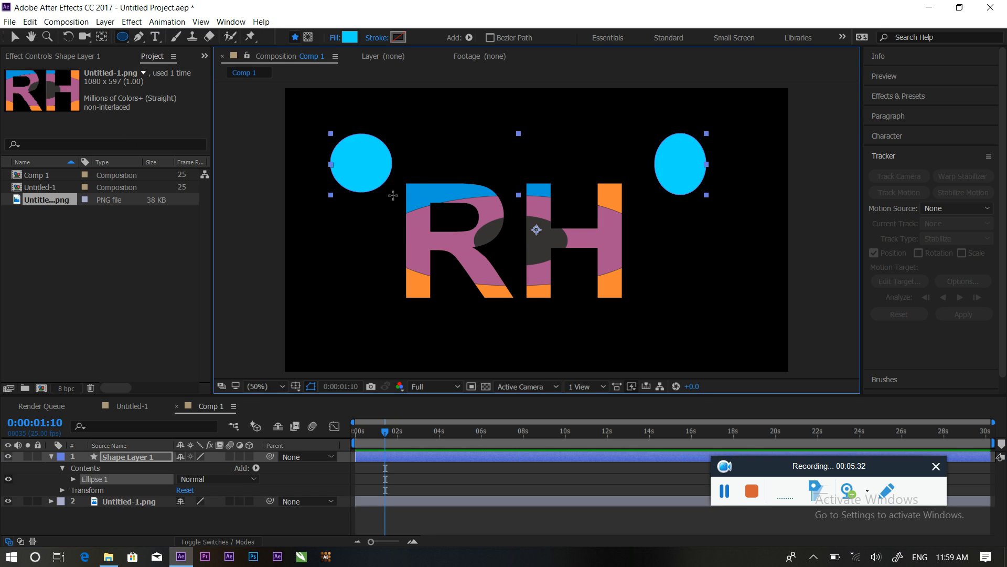
pyautogui.moveTo(462, 121); pyautogui.dragTo(512, 167)
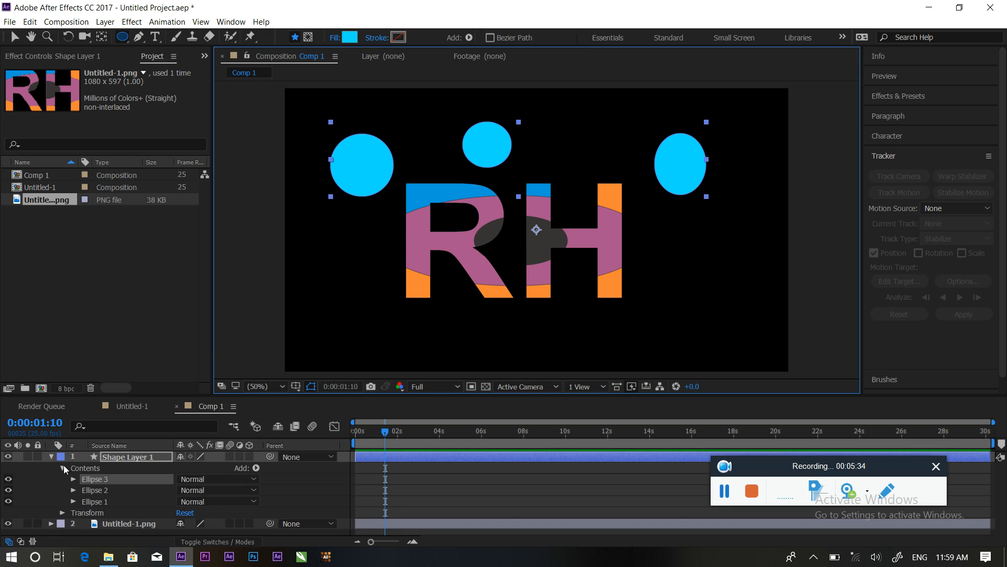
# Mask the Untitled-1.png layer with a wide ellipse drawn around the RH letters
pyautogui.click(52, 458)
pyautogui.click(131, 468)
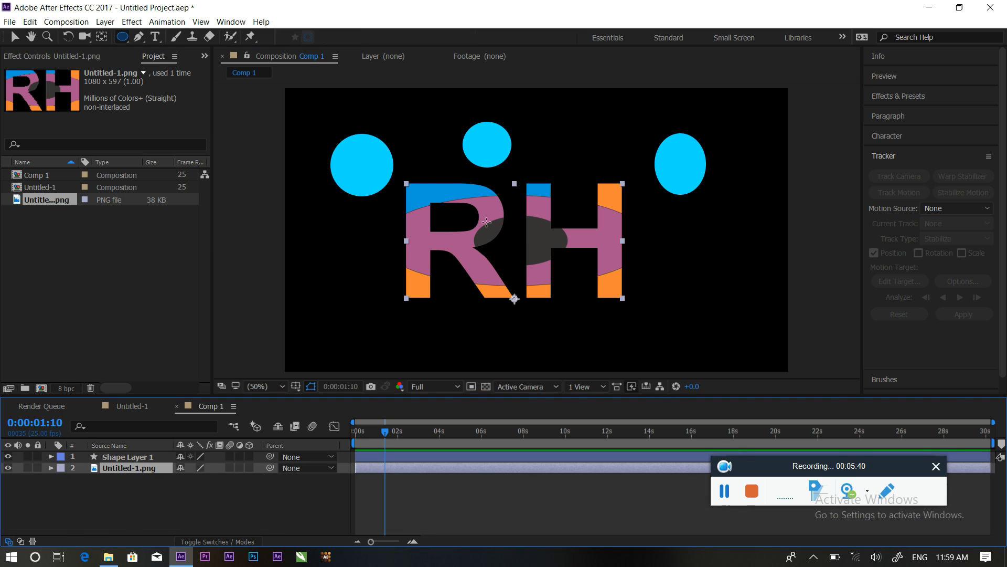
pyautogui.moveTo(408, 158); pyautogui.dragTo(617, 300)
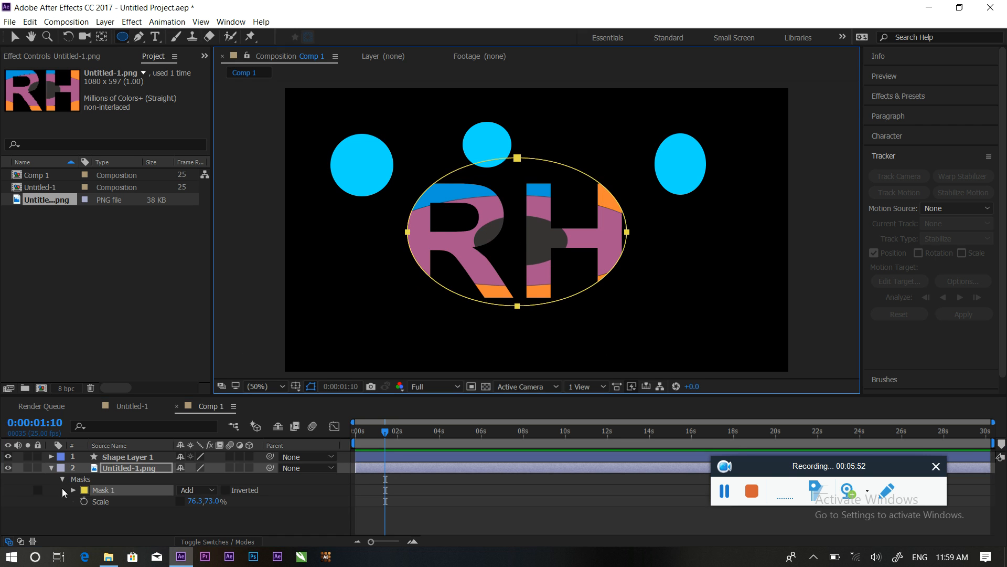
pyautogui.click(134, 458)
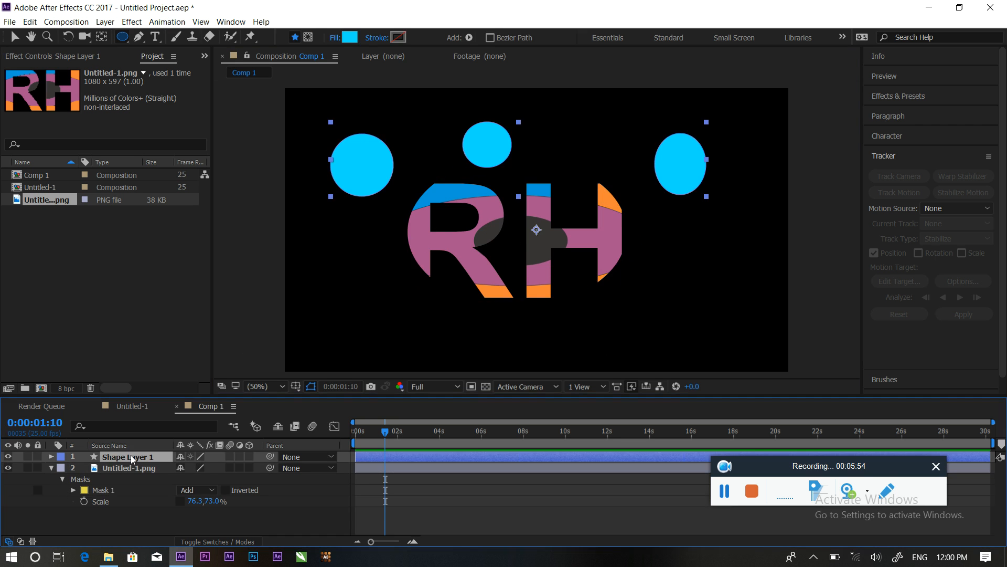
pyautogui.click(129, 468)
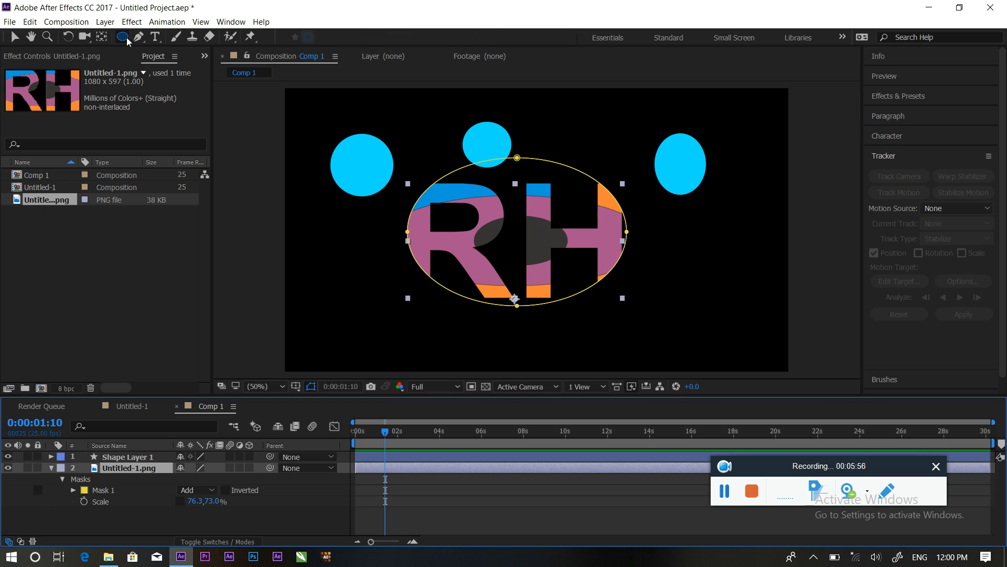
# Draw a large light blue pentagon on a separate new shape layer and move it over the centre of the logo
pyautogui.moveTo(127, 42); pyautogui.dragTo(170, 80)
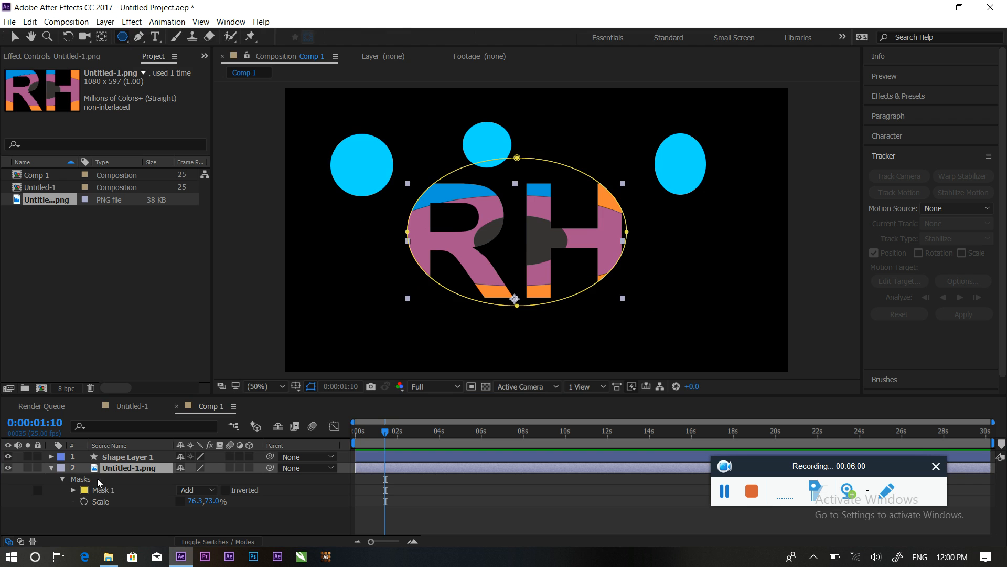
pyautogui.click(102, 522)
pyautogui.moveTo(342, 213)
pyautogui.mouseDown()
pyautogui.moveTo(551, 315)
pyautogui.moveTo(468, 219)
pyautogui.moveTo(343, 127)
pyautogui.mouseUp()
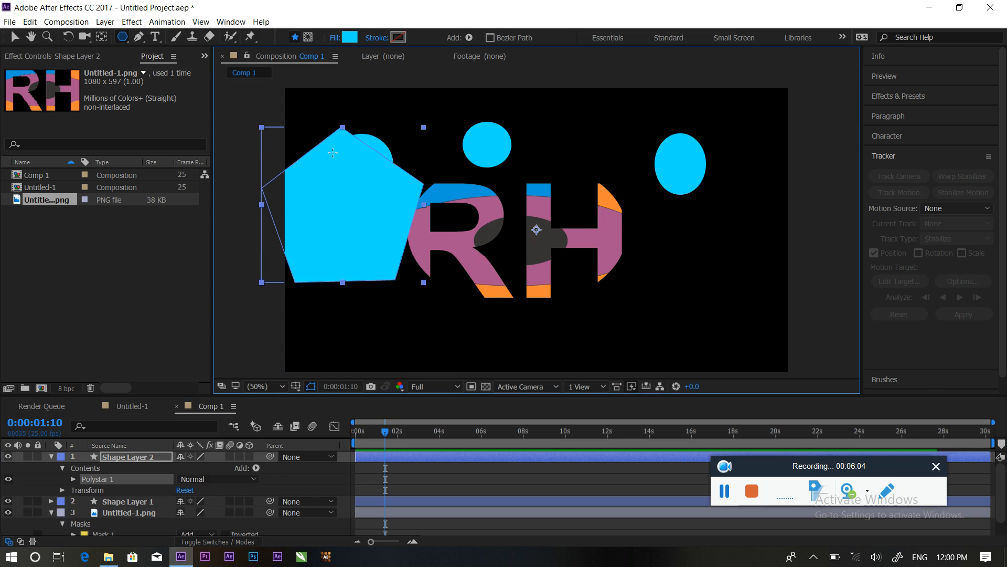
pyautogui.click(15, 37)
pyautogui.moveTo(338, 232); pyautogui.dragTo(515, 254)
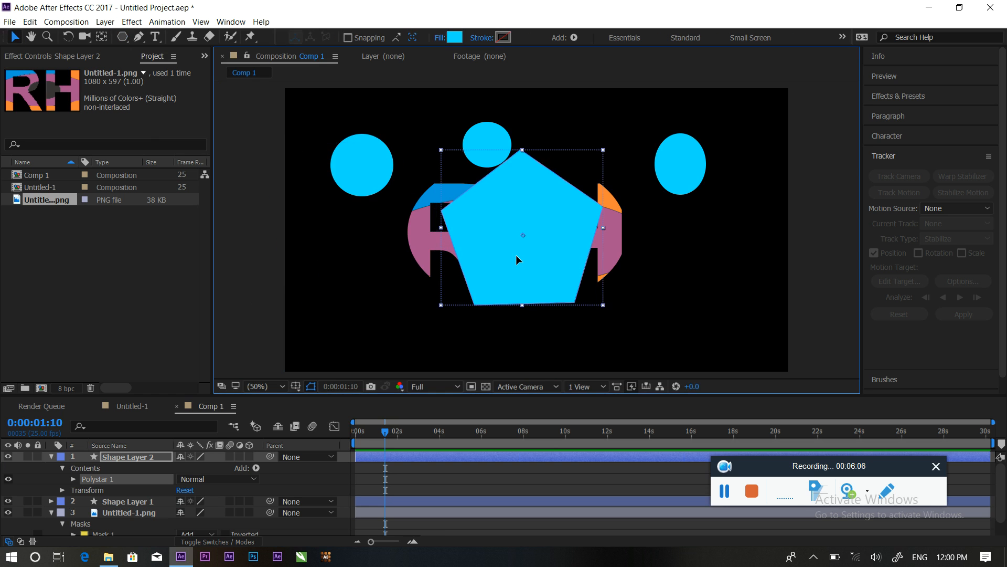
# Turn the pentagon into a triangle with 3 points, position 14.0, 0.0 and outer radius 319.5
pyautogui.click(74, 479)
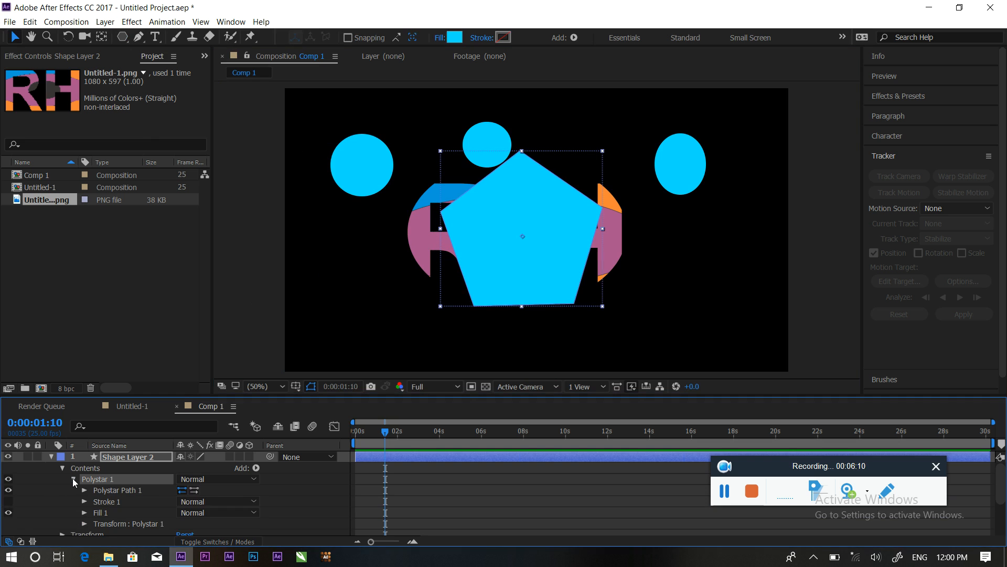
pyautogui.click(84, 490)
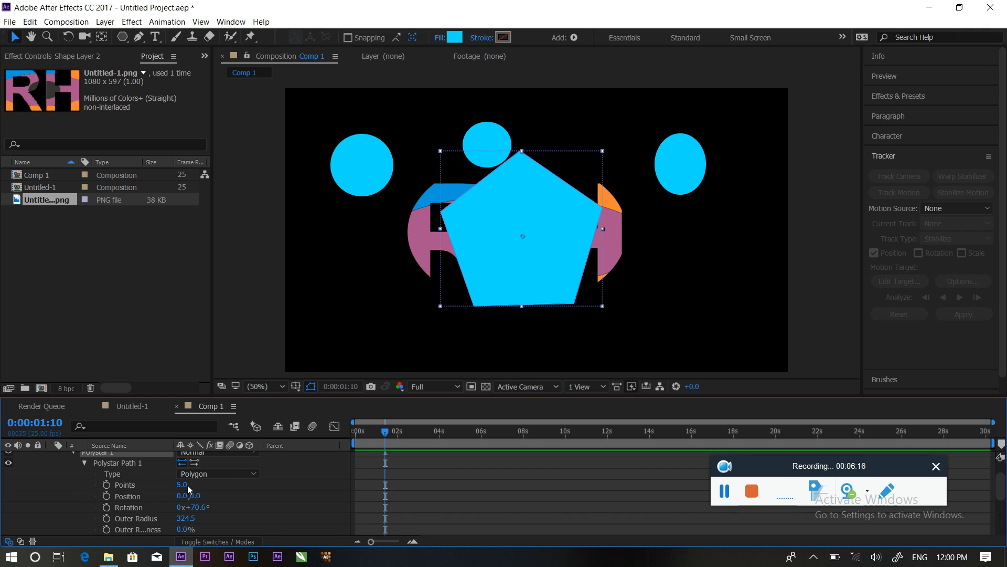
pyautogui.moveTo(181, 485)
pyautogui.mouseDown()
pyautogui.moveTo(200, 484)
pyautogui.moveTo(170, 482)
pyautogui.mouseUp()
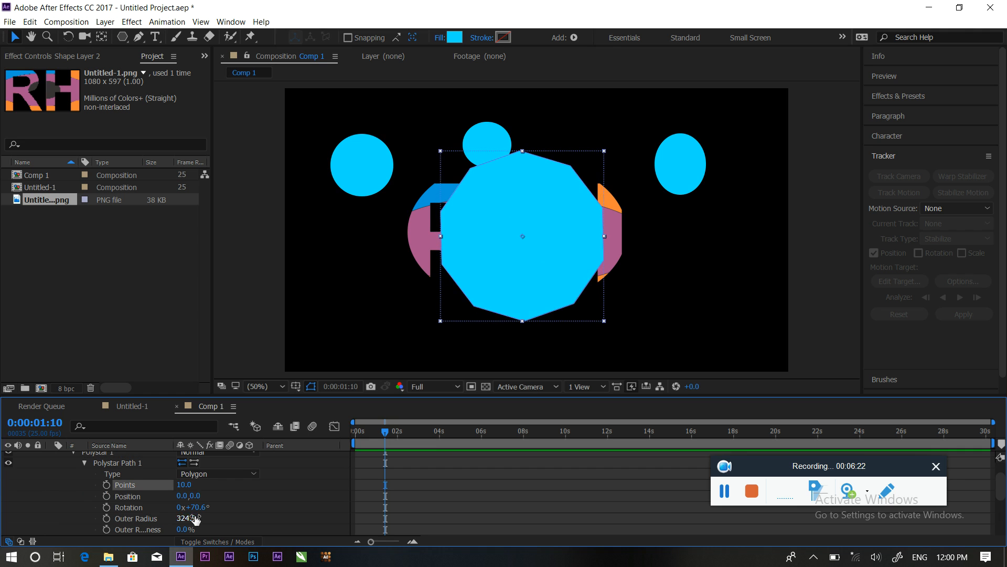
pyautogui.moveTo(187, 519); pyautogui.dragTo(147, 487)
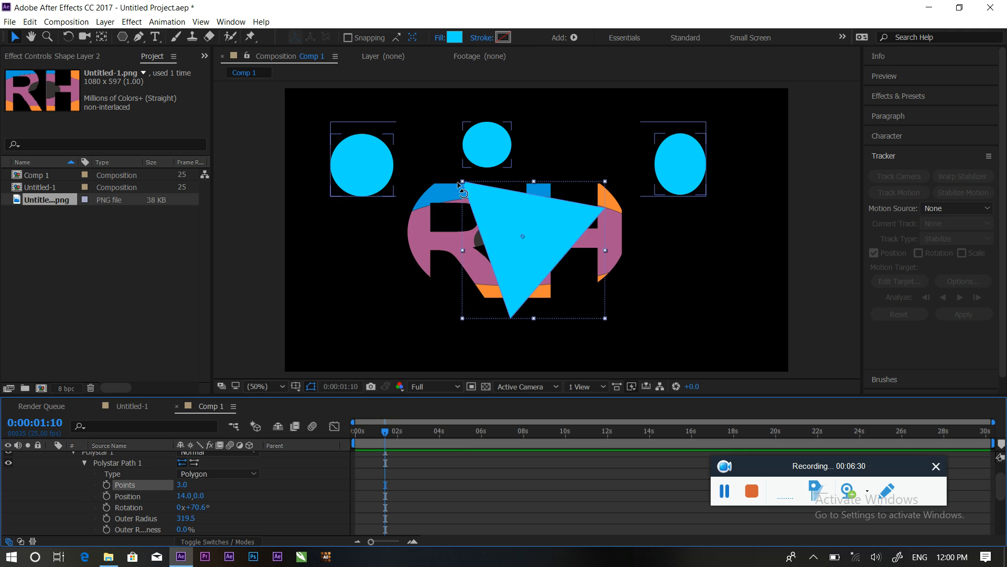
# Draw a closed four-point shape with a curved upper-left side over the R's left part, using the Pen tool
pyautogui.click(139, 38)
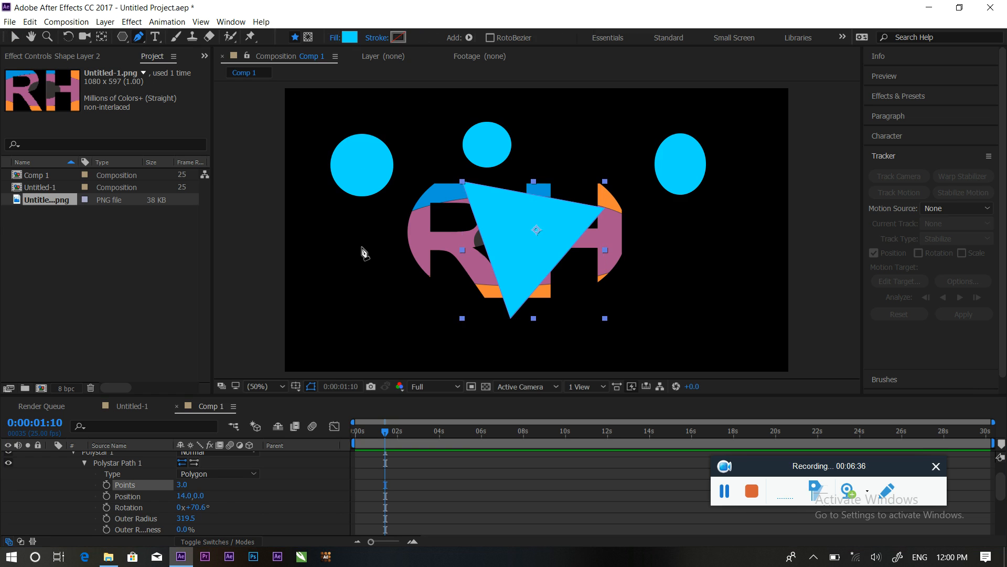
pyautogui.click(361, 248)
pyautogui.moveTo(394, 148); pyautogui.dragTo(465, 207)
pyautogui.click(420, 294)
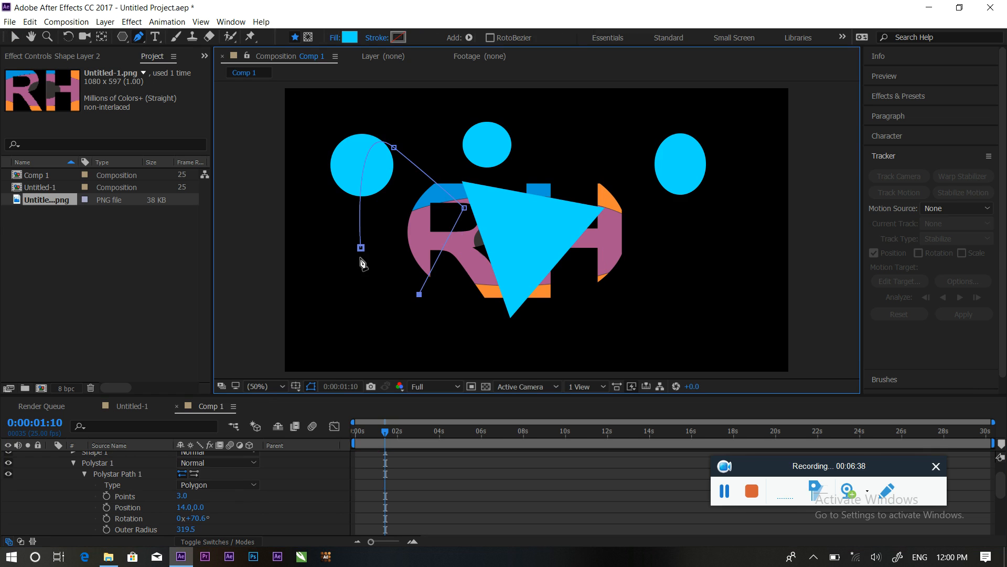
pyautogui.click(361, 247)
# Draw a closed five-point Pen shape between the H and the right-hand ellipse on the same shape layer
pyautogui.click(707, 176)
pyautogui.click(742, 226)
pyautogui.click(683, 261)
pyautogui.moveTo(576, 223); pyautogui.dragTo(621, 163)
pyautogui.click(706, 177)
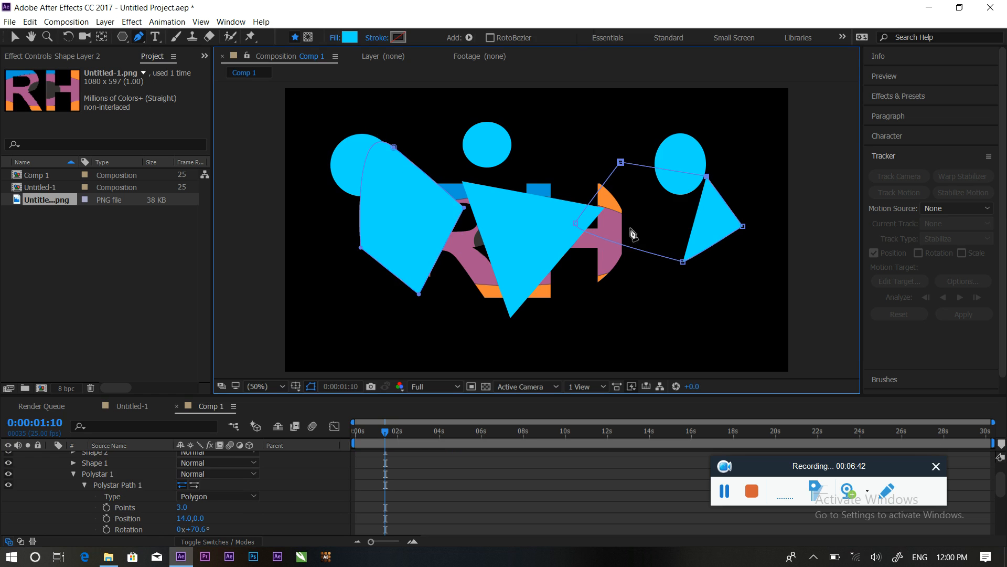
# Add a second, six-point freeform mask to the Untitled-1.png layer with the Pen tool, covering the H and the area below it
pyautogui.scroll(2, 60, 486)
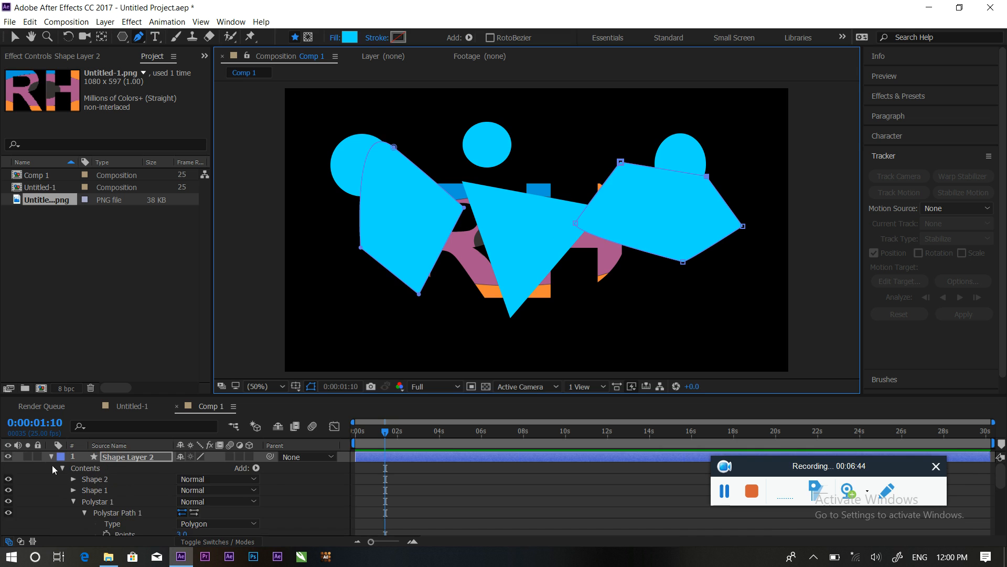
pyautogui.click(51, 457)
pyautogui.click(130, 480)
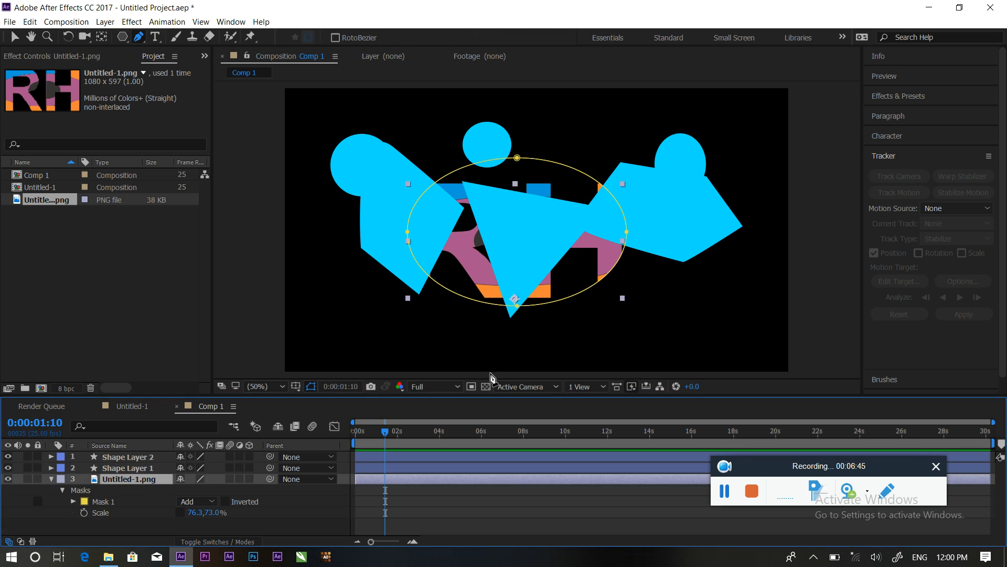
pyautogui.click(532, 351)
pyautogui.click(469, 217)
pyautogui.click(548, 186)
pyautogui.click(629, 258)
pyautogui.click(662, 305)
pyautogui.click(568, 348)
pyautogui.click(532, 351)
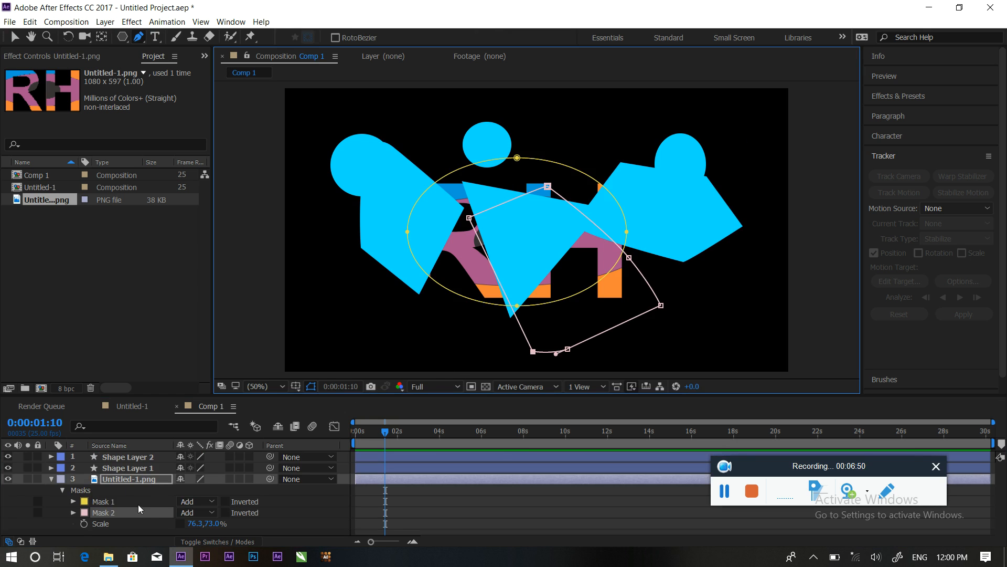
# Review the second mask's path, feather, opacity and expansion settings, and collapse the Untitled-1.png layer
pyautogui.click(74, 513)
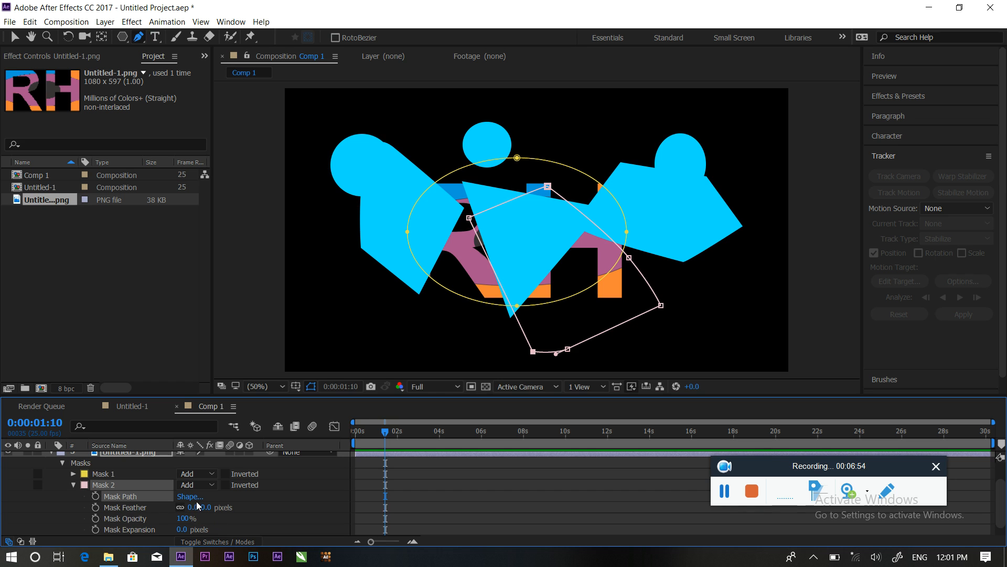
pyautogui.click(74, 485)
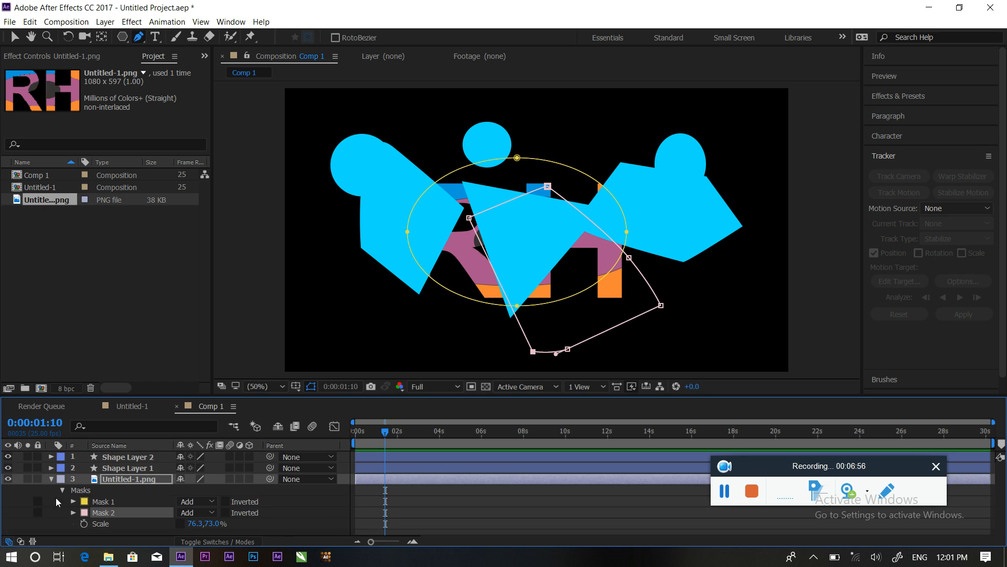
pyautogui.click(51, 479)
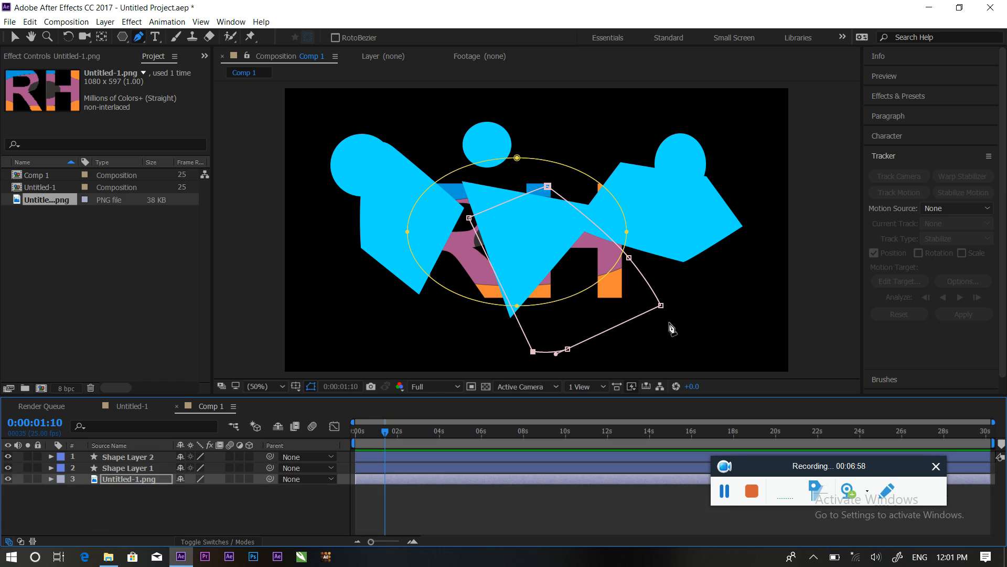
# Add the horizontal text "dfdsfsdf" near the composition's upper-left corner with the Horizontal Type tool
pyautogui.click(155, 42)
pyautogui.moveTo(155, 42); pyautogui.dragTo(225, 51)
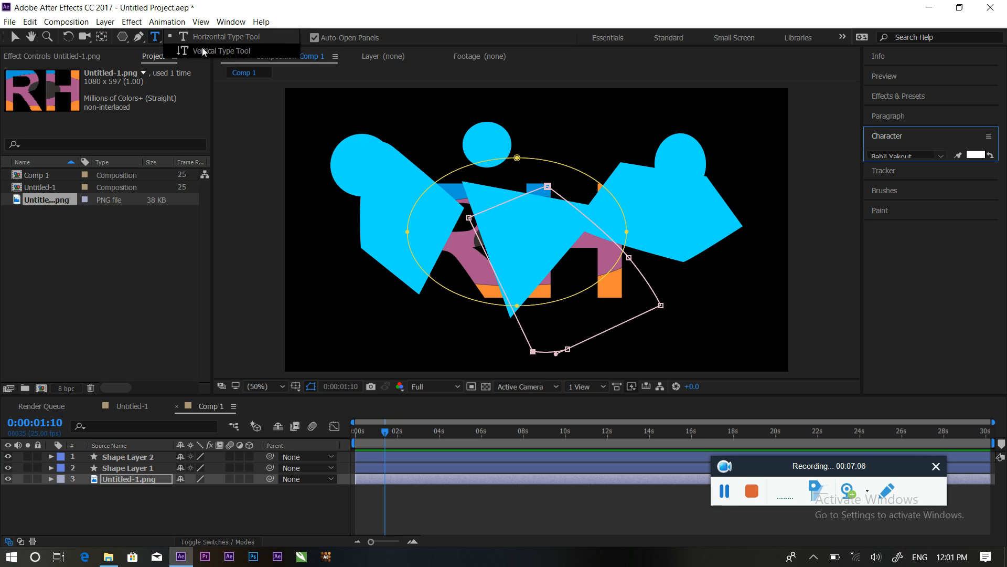
pyautogui.click(204, 38)
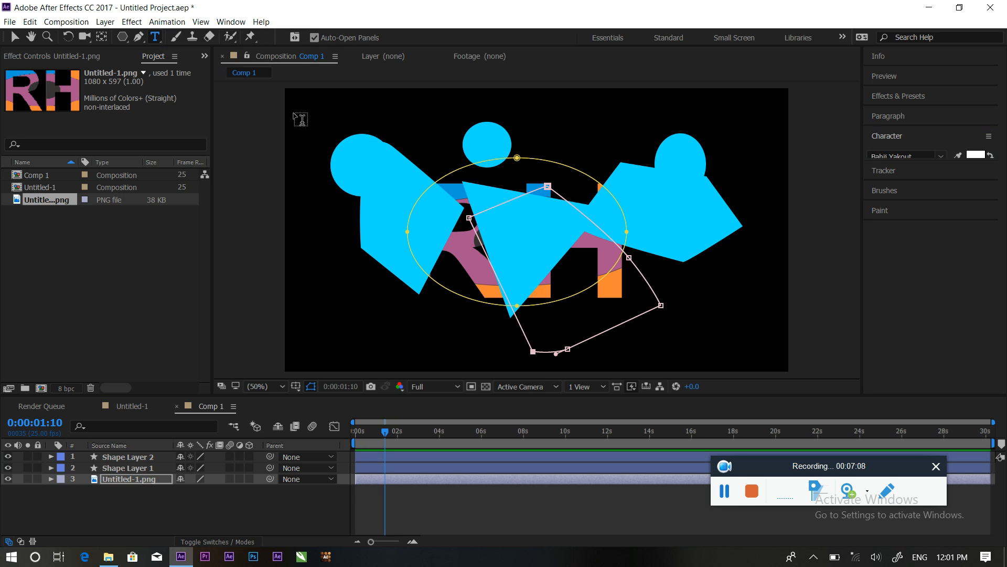
pyautogui.click(319, 140)
pyautogui.write('dfdsfsdf')
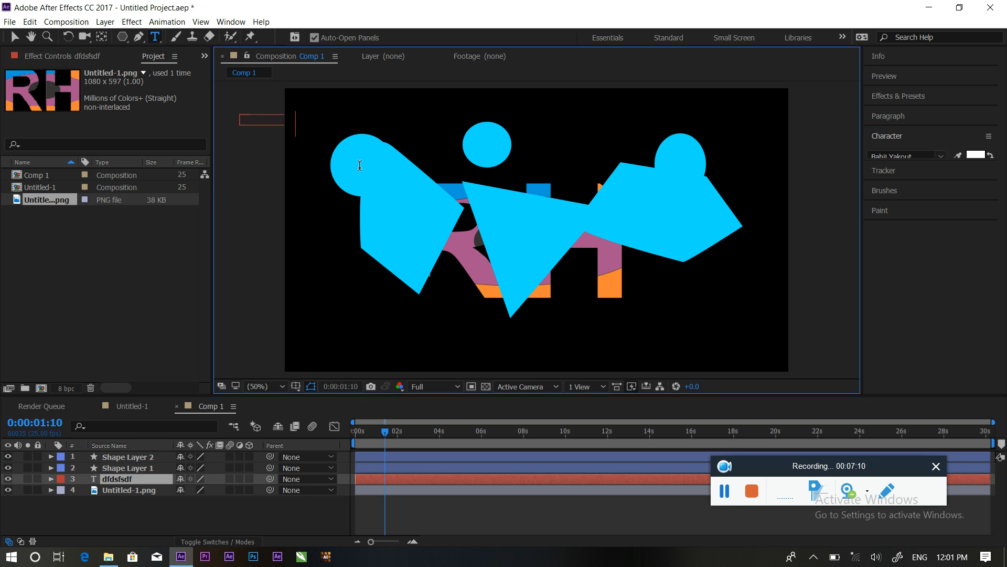
# Add the vertical text "dfdsffsdf" between the two left-hand blue circles with the Vertical Type tool
pyautogui.click(153, 39)
pyautogui.click(187, 55)
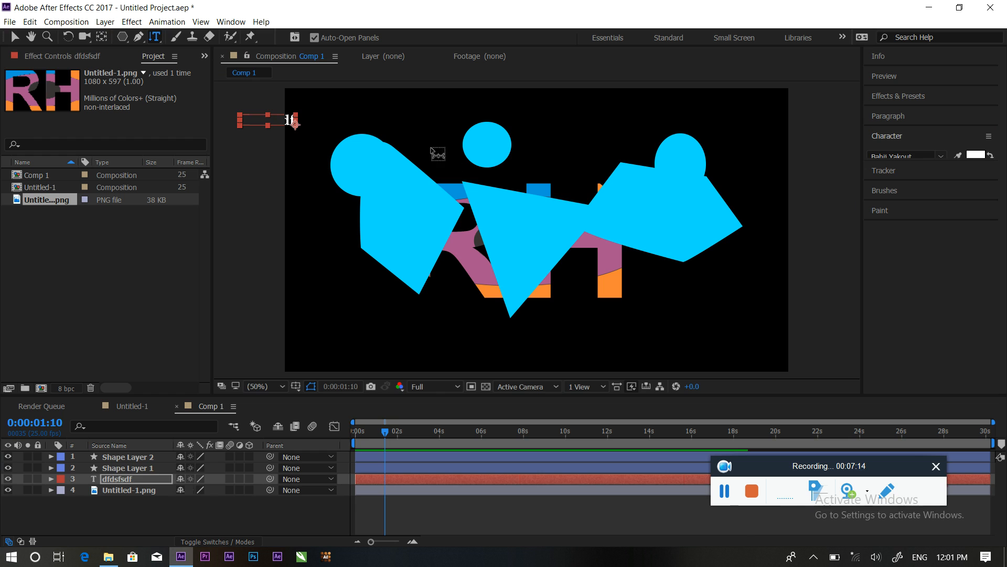
pyautogui.click(432, 148)
pyautogui.write('dfdsffsdf')
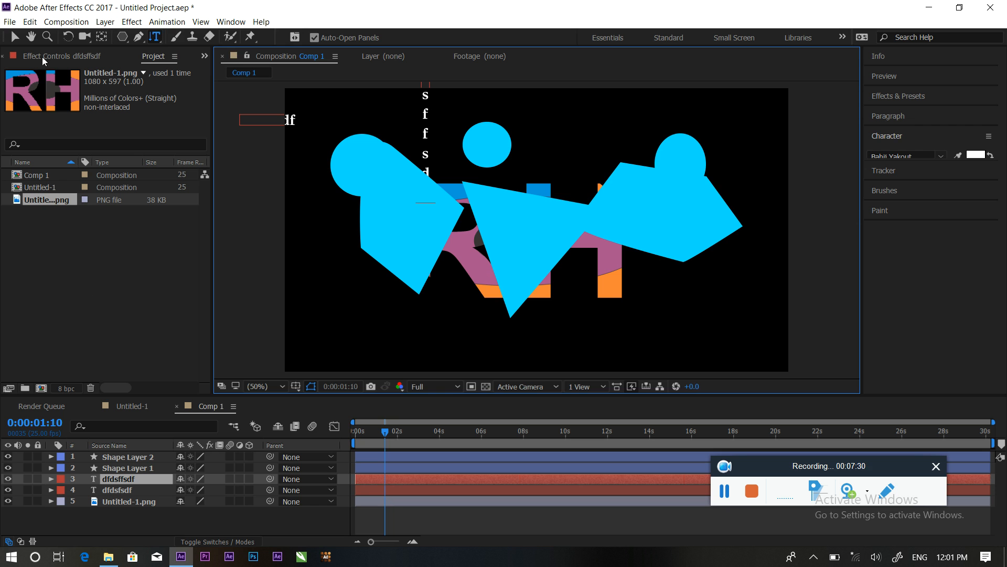
# Delete Comp 1, Untitled-1 and the Untitled-1.png footage from the project
pyautogui.click(14, 37)
pyautogui.keyDown('shift'); pyautogui.click(30, 174); pyautogui.keyUp('shift')
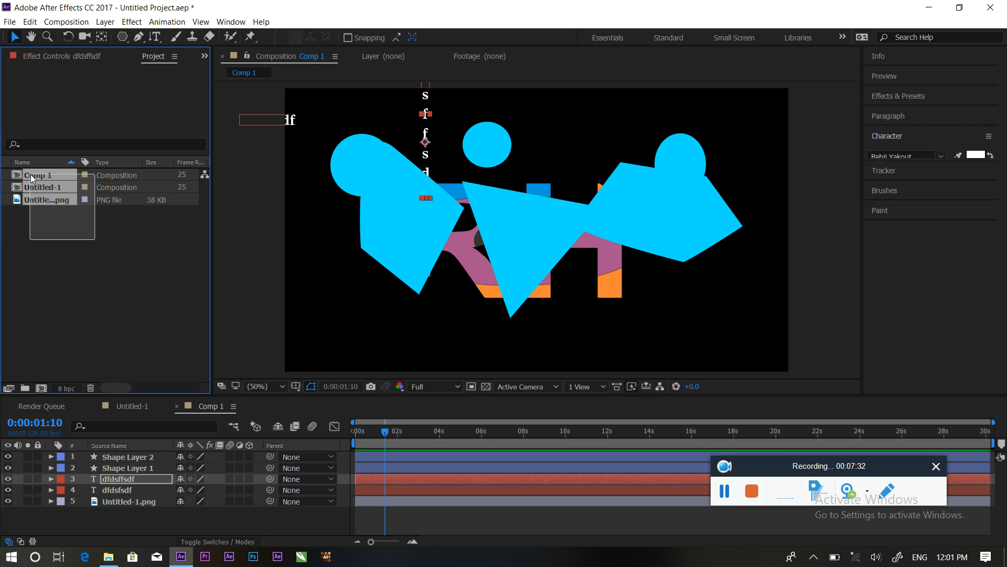
pyautogui.press('Delete')
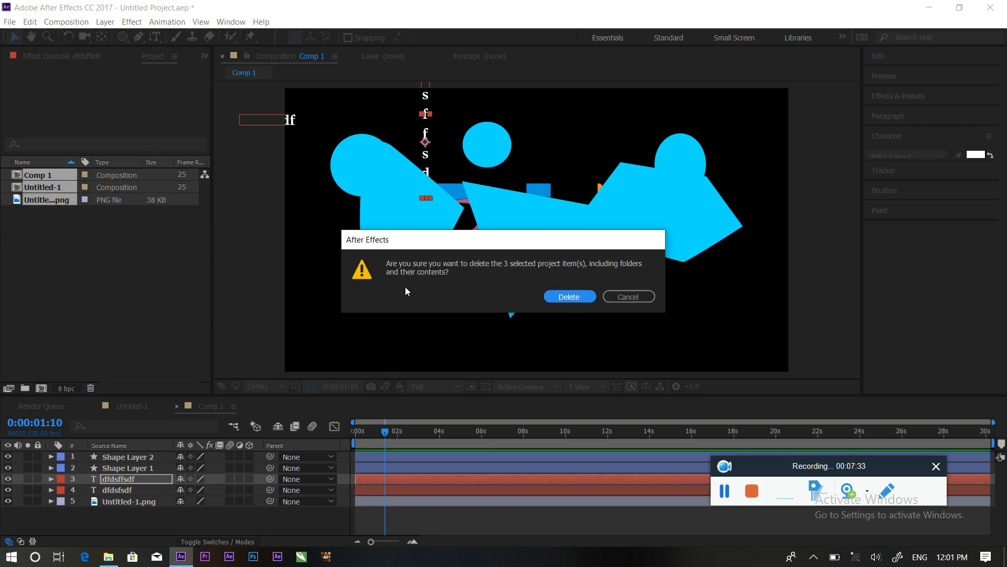
pyautogui.click(565, 301)
# Import Capture.PNG from the "د پرګرامو لوګوګاني" subfolder of "کمره مواد" on Local Disk (D:)
pyautogui.doubleClick(86, 285)
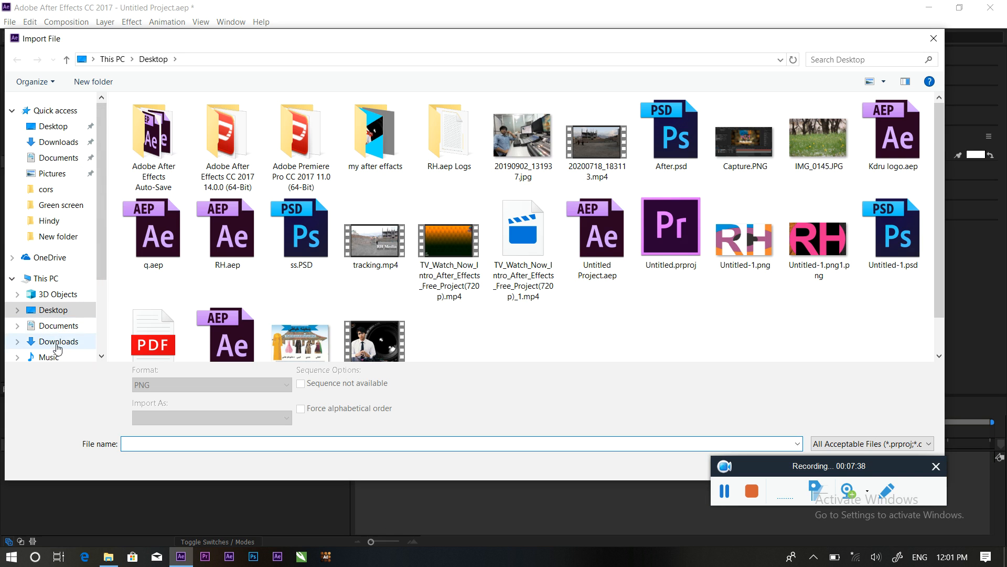
pyautogui.scroll(-3, 57, 350)
pyautogui.click(59, 346)
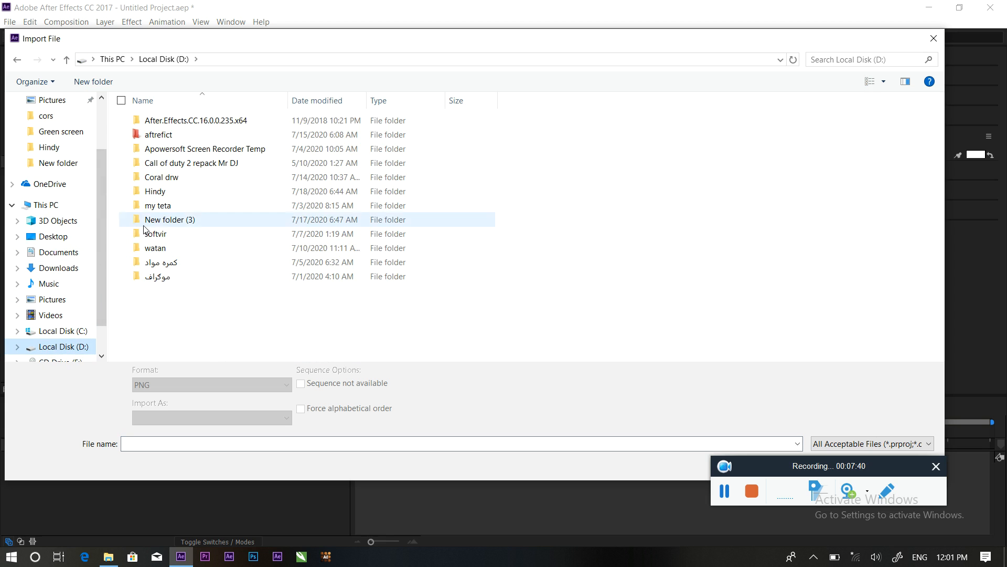
pyautogui.doubleClick(178, 262)
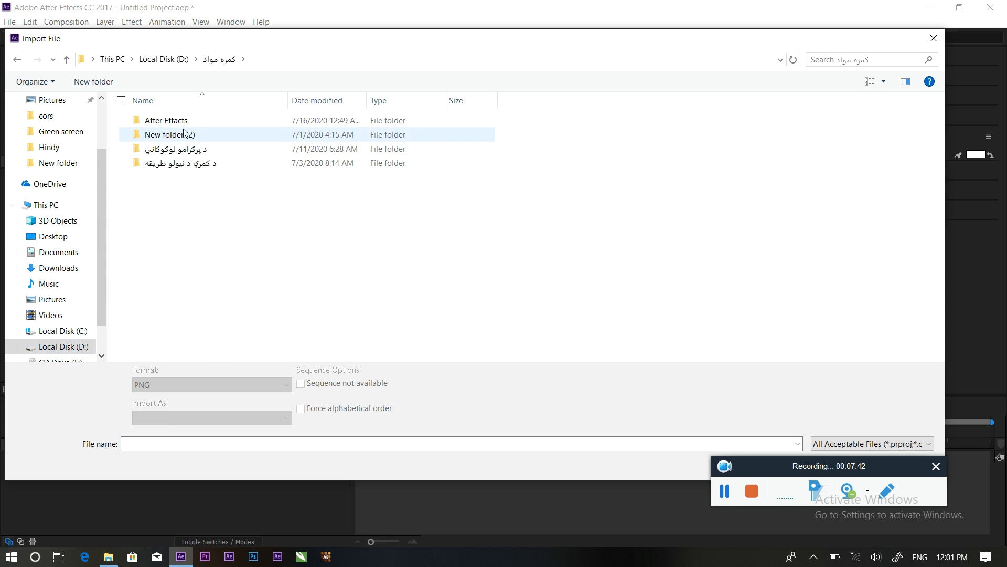
pyautogui.doubleClick(192, 150)
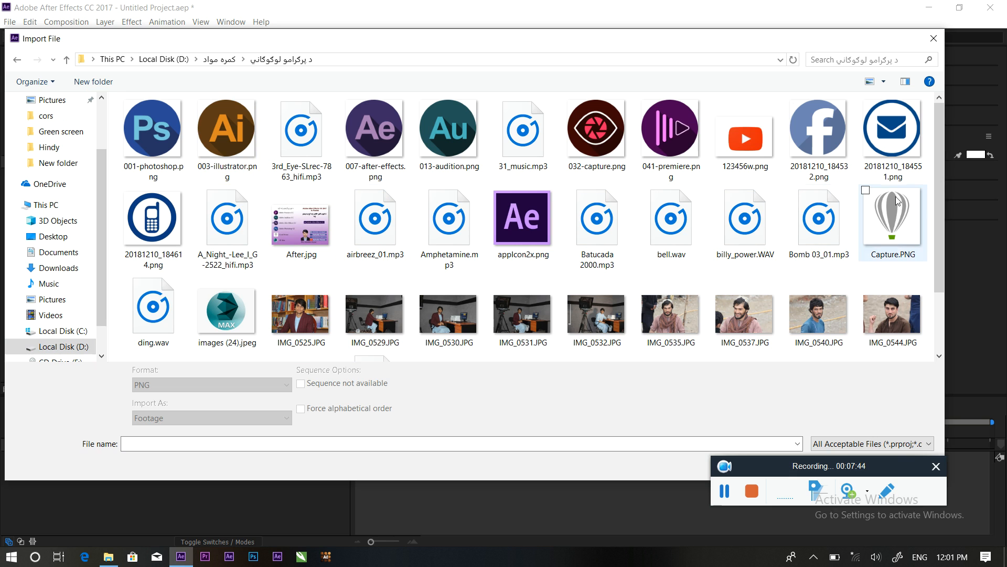
pyautogui.click(892, 218)
pyautogui.click(826, 453)
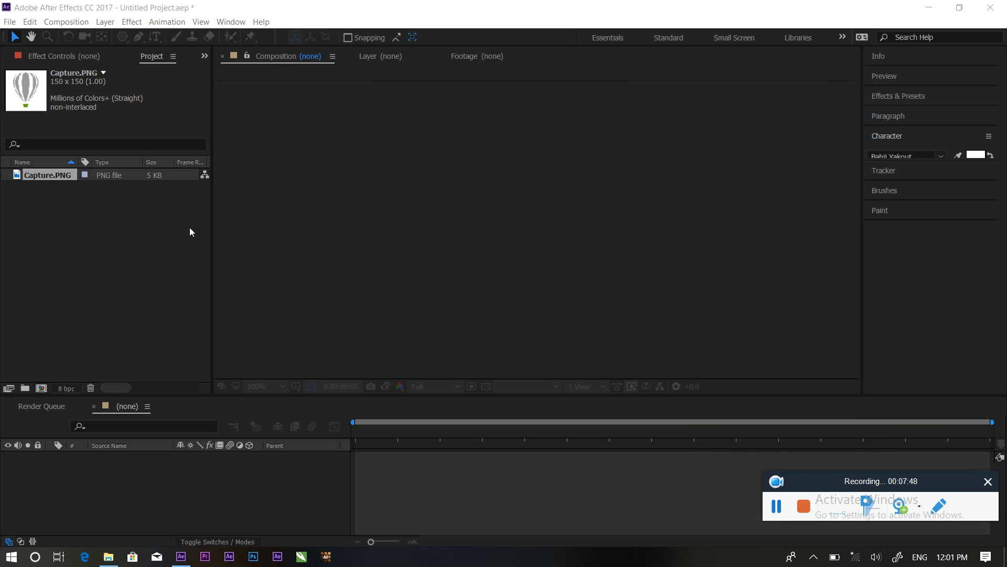
# Create a composition from Capture.PNG and delete its image layer
pyautogui.moveTo(40, 175); pyautogui.dragTo(42, 389)
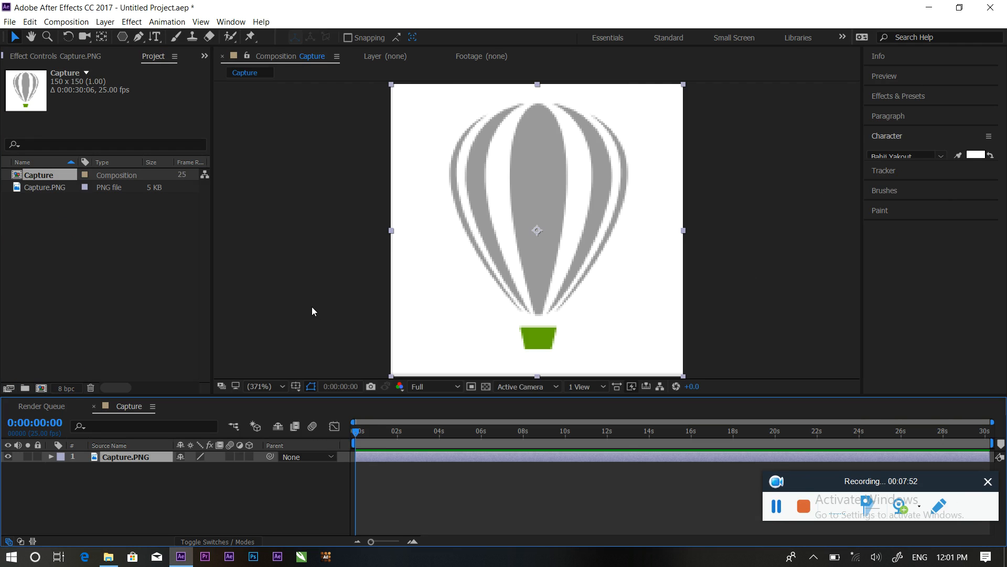
pyautogui.press('Delete')
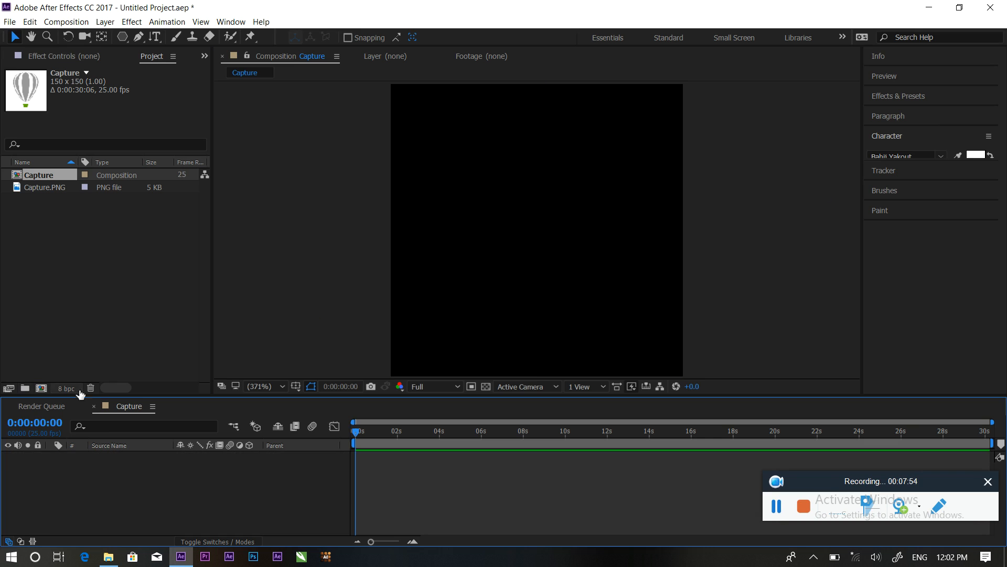
# Place Capture.PNG, scaled to 284%, in a new 1920 x 1080 px HDTV 1080 25 composition named Comp 1
pyautogui.click(41, 388)
pyautogui.click(675, 414)
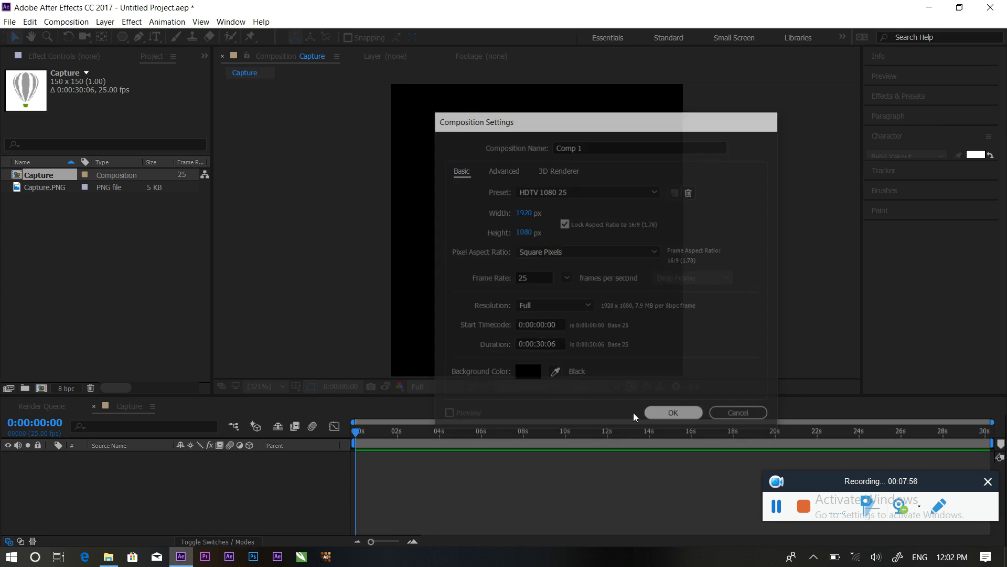
pyautogui.moveTo(35, 186); pyautogui.dragTo(131, 457)
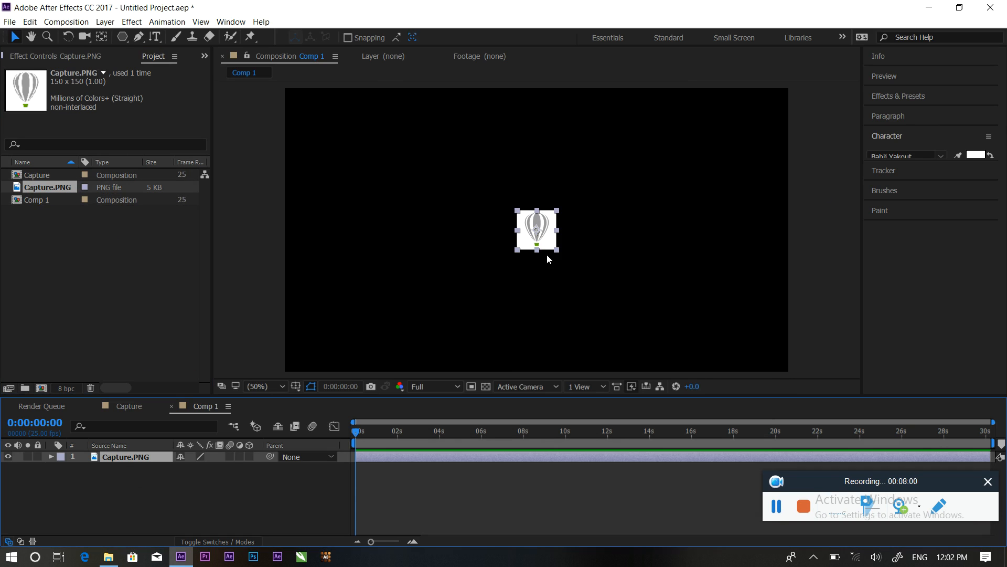
pyautogui.press('s')
pyautogui.moveTo(196, 467); pyautogui.dragTo(312, 472)
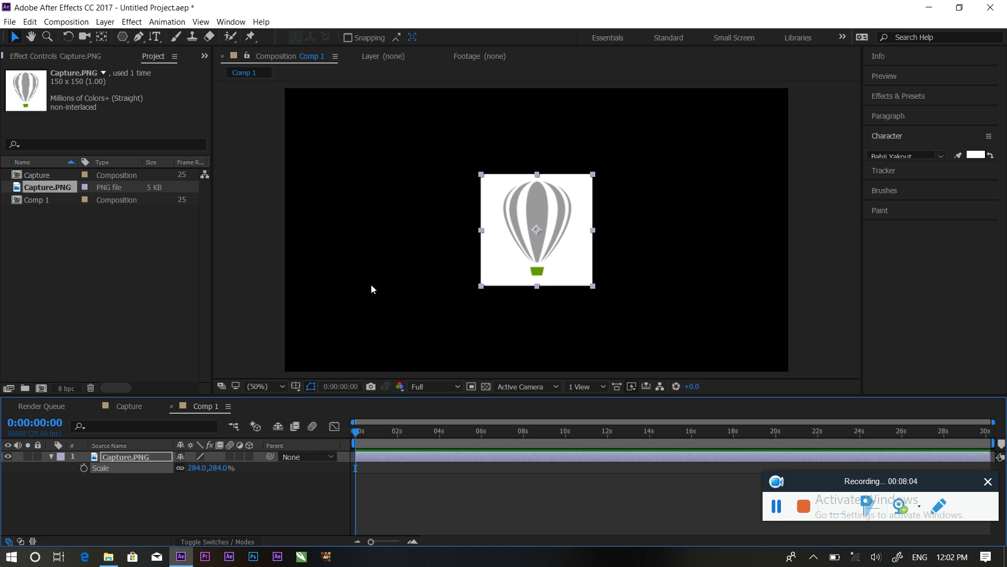
# Set the Brush tool's paint channels to RGB and open the Capture.PNG layer in its own view for painting
pyautogui.click(176, 37)
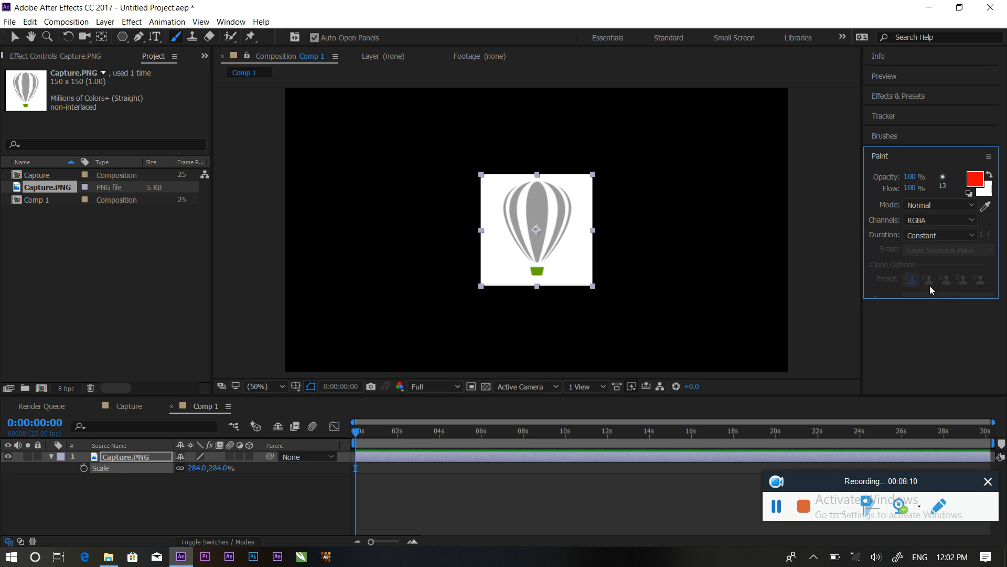
pyautogui.click(962, 223)
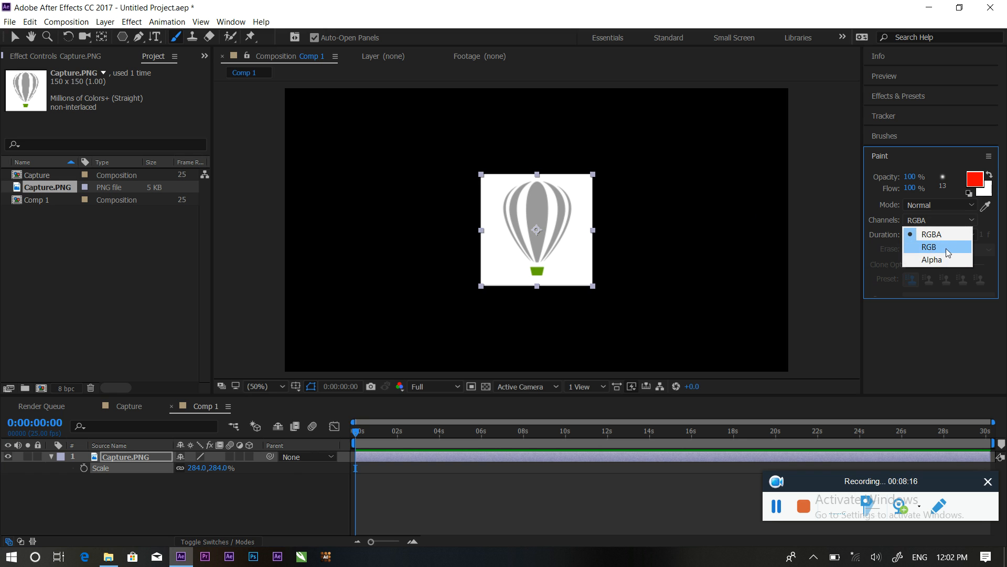
pyautogui.click(948, 254)
pyautogui.click(939, 220)
pyautogui.click(944, 246)
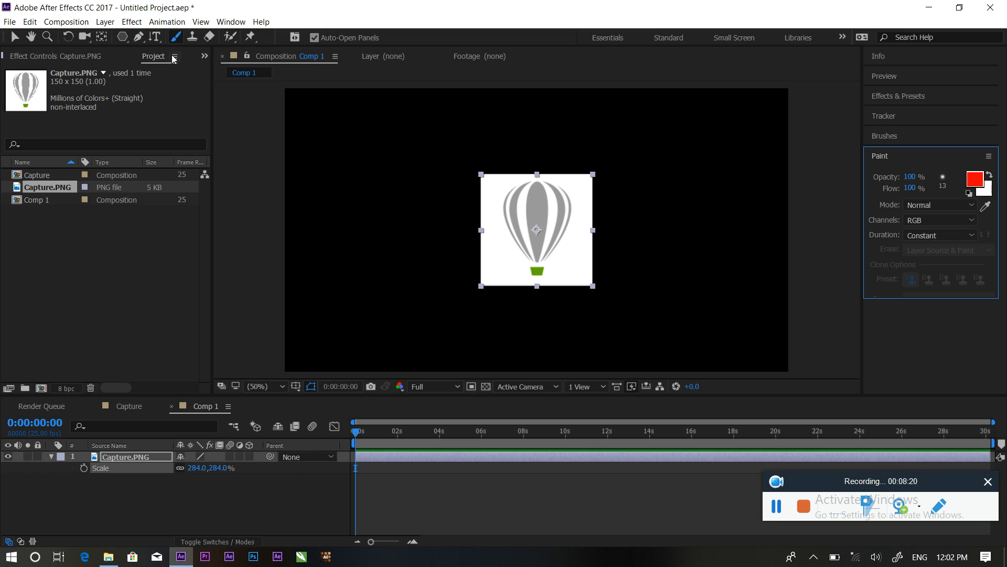
pyautogui.doubleClick(532, 268)
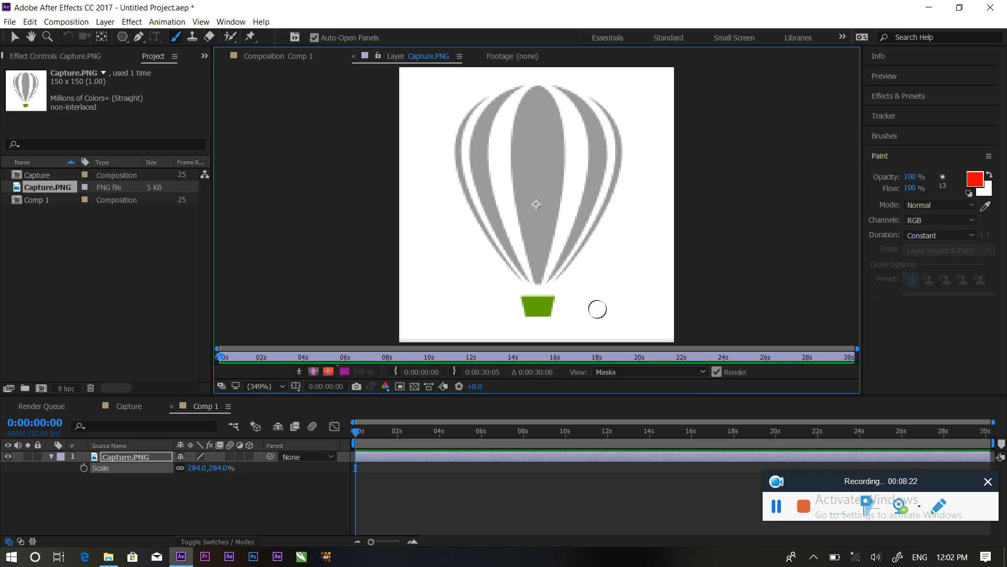
# Brush red over the balloon's green basket and undo the stroke
pyautogui.moveTo(550, 306)
pyautogui.mouseDown()
pyautogui.moveTo(527, 305)
pyautogui.moveTo(537, 300)
pyautogui.moveTo(537, 309)
pyautogui.mouseUp()
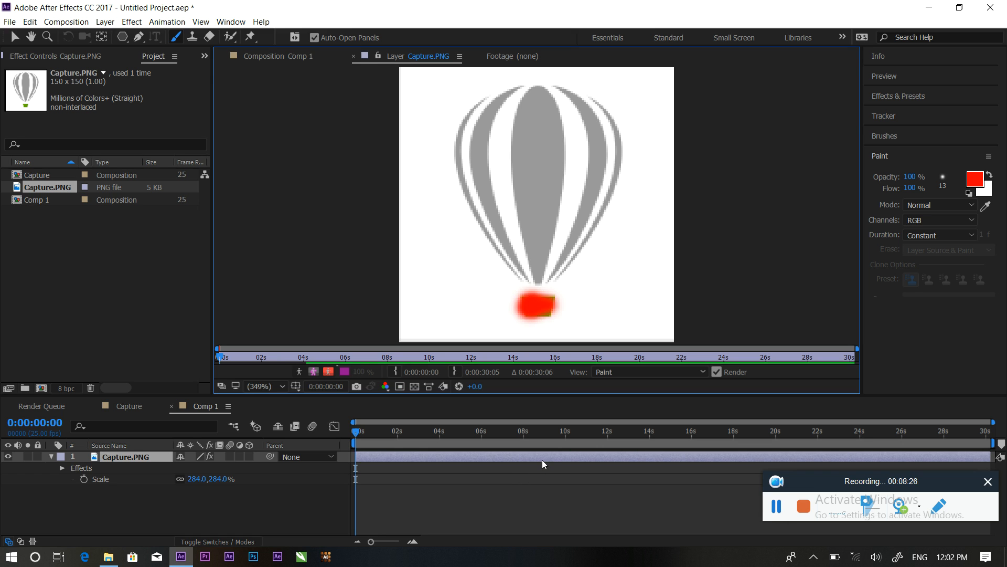
pyautogui.hotkey('ctrl', 'z')
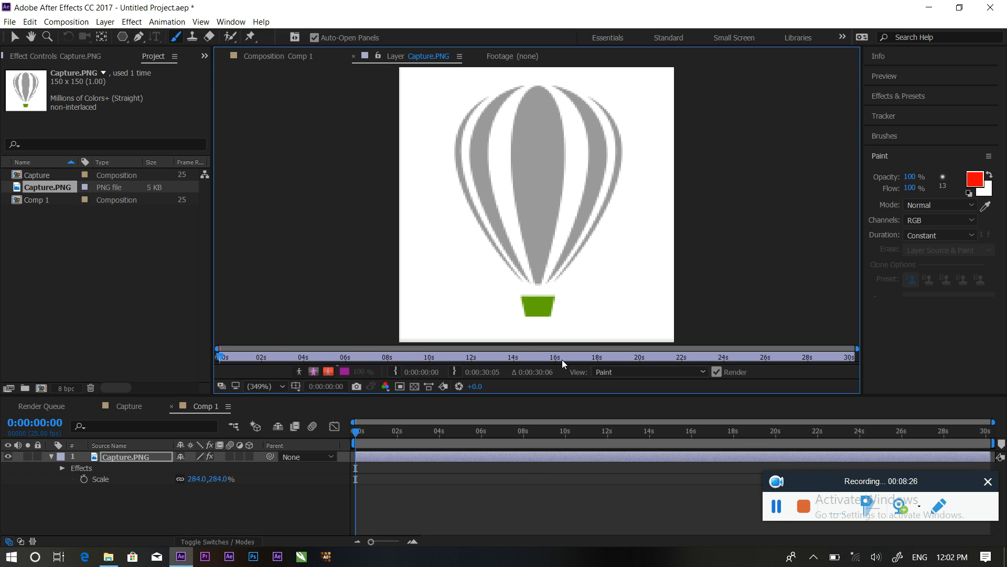
# Sample the basket's green (61A706) as the foreground color and paint the balloon's middle stripe with it
pyautogui.click(979, 182)
pyautogui.click(348, 348)
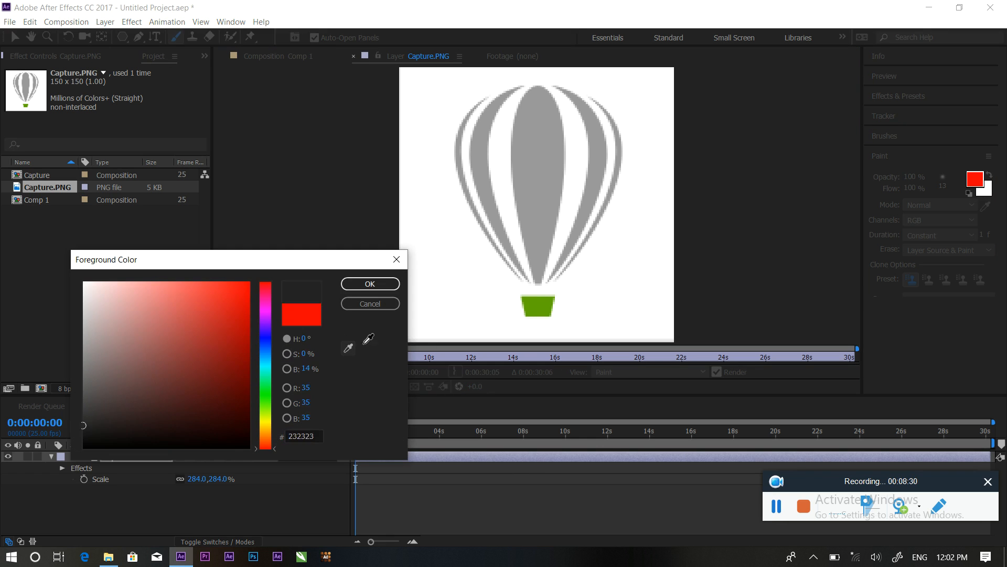
pyautogui.click(536, 303)
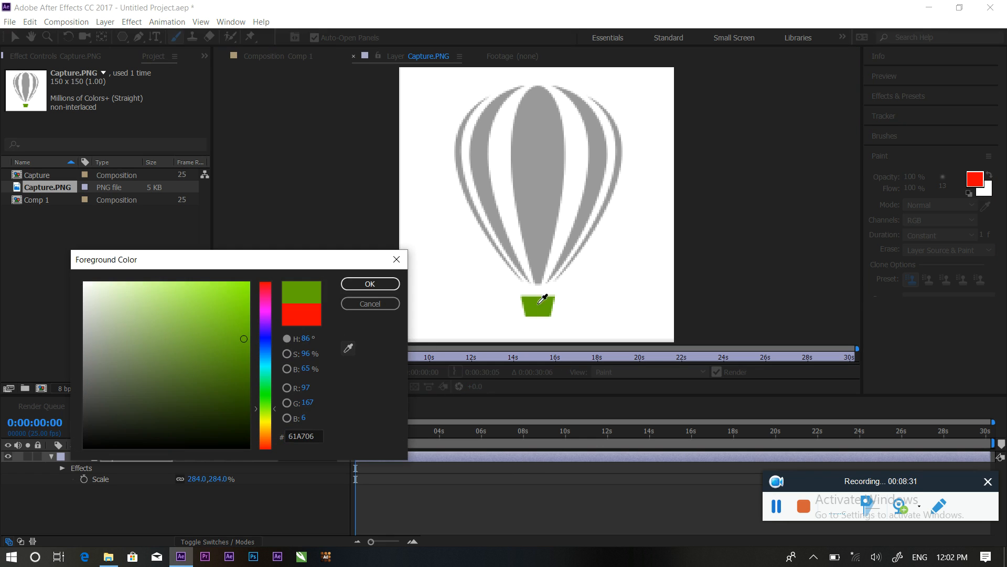
pyautogui.click(369, 284)
pyautogui.moveTo(539, 90)
pyautogui.mouseDown()
pyautogui.moveTo(518, 140)
pyautogui.moveTo(534, 279)
pyautogui.moveTo(552, 159)
pyautogui.moveTo(547, 101)
pyautogui.moveTo(524, 163)
pyautogui.moveTo(537, 200)
pyautogui.moveTo(535, 119)
pyautogui.moveTo(545, 164)
pyautogui.moveTo(519, 223)
pyautogui.mouseUp()
# Return to Comp 1, move the Capture.PNG layer slightly left and down, and collapse its properties
pyautogui.click(290, 55)
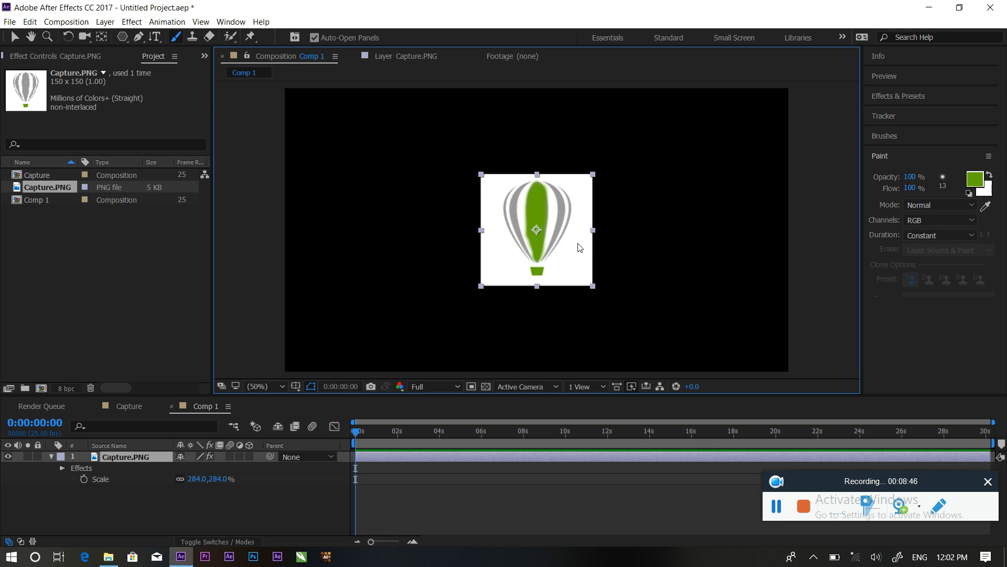
pyautogui.click(560, 255)
pyautogui.click(605, 326)
pyautogui.moveTo(502, 265); pyautogui.dragTo(473, 263)
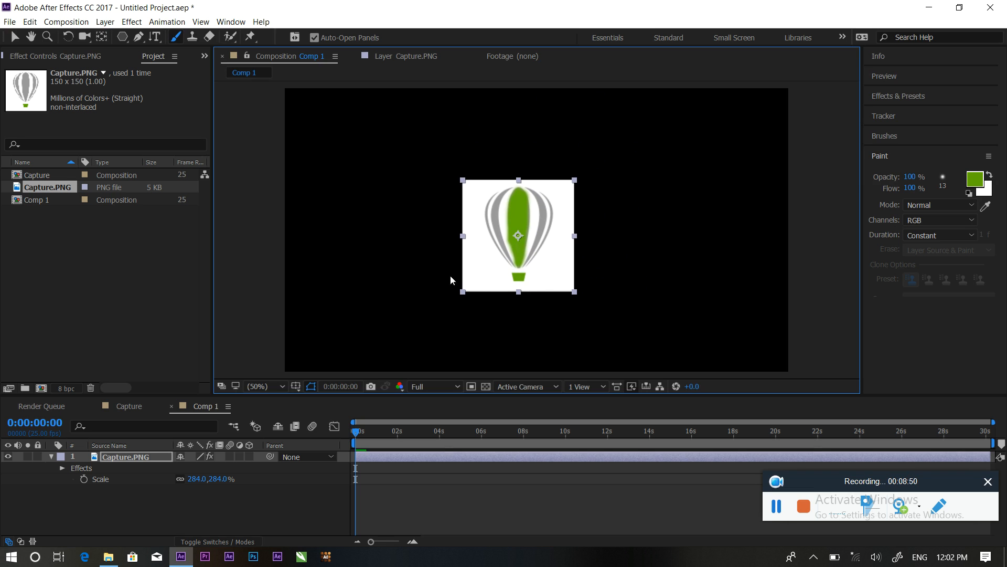
pyautogui.click(51, 457)
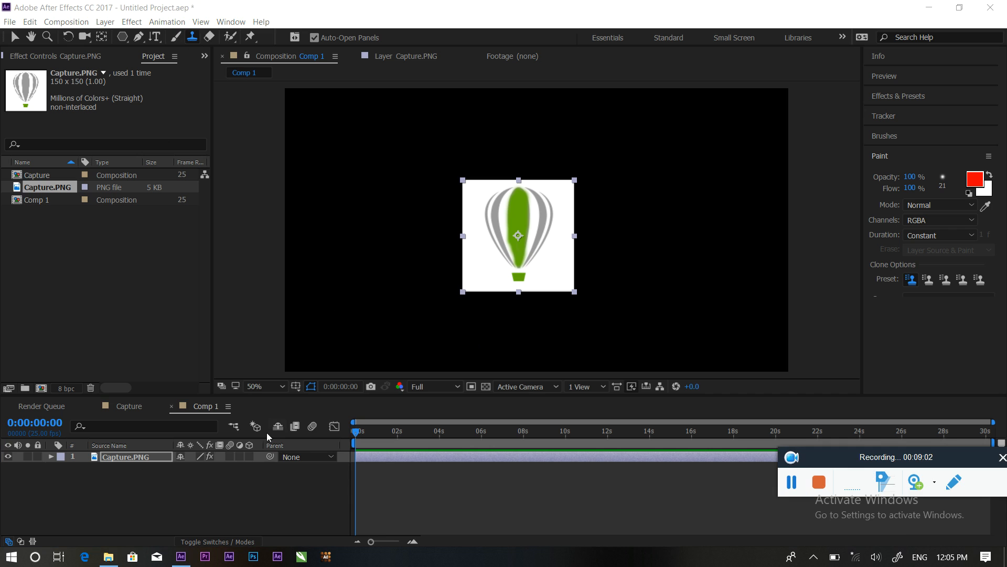
# Add a 1920 x 1080 px medium gray-cyan solid layer to Comp 1
pyautogui.rightClick(237, 478)
pyautogui.moveTo(273, 370)
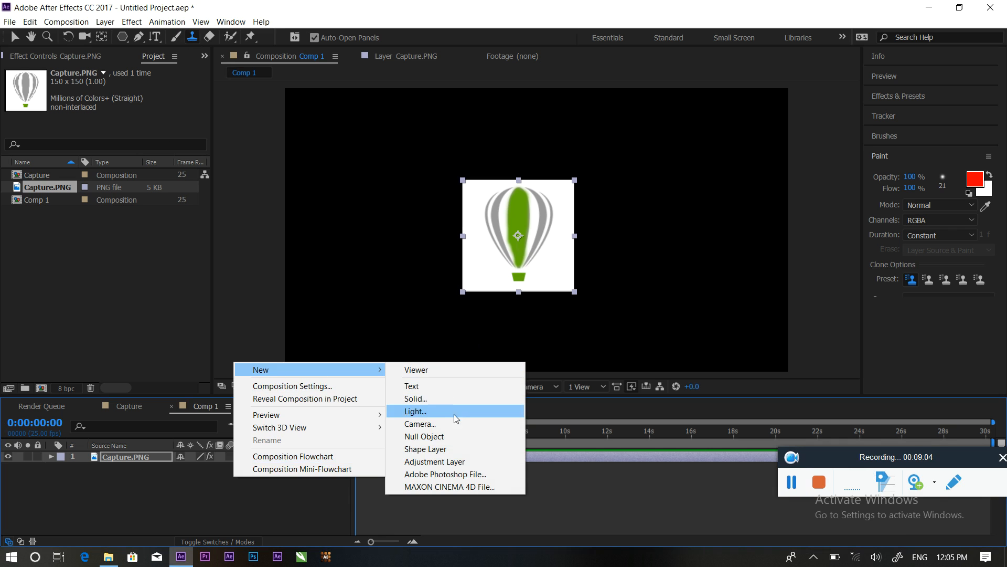
pyautogui.click(443, 402)
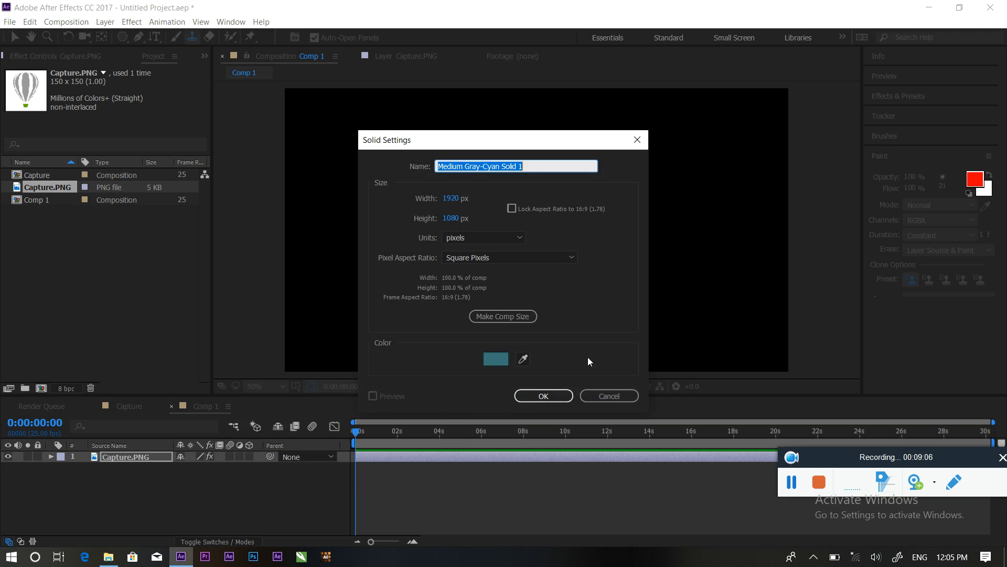
pyautogui.click(543, 394)
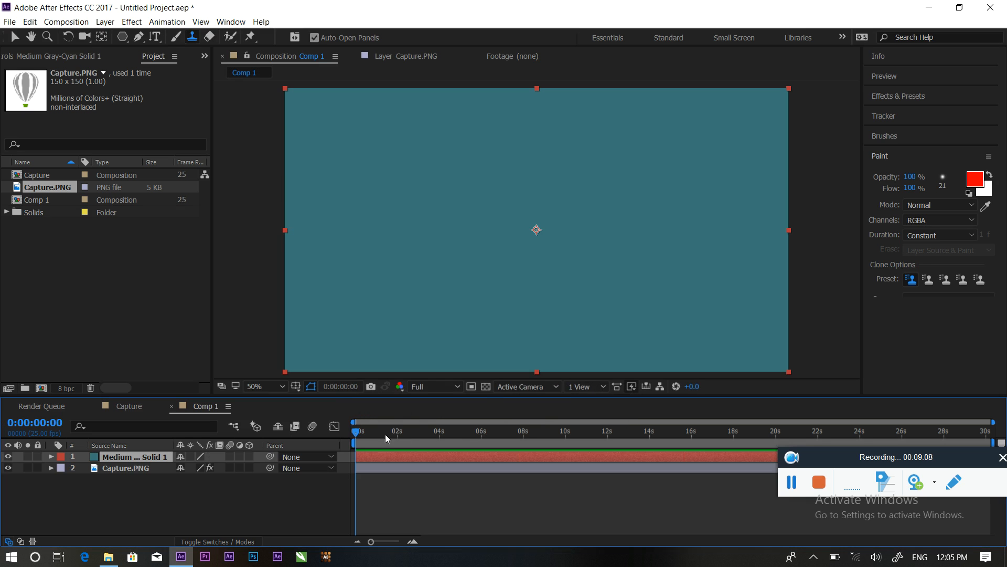
# Try the solid beneath Capture.PNG, open the solid in its own layer view, and undo the reordering
pyautogui.moveTo(120, 458); pyautogui.dragTo(131, 493)
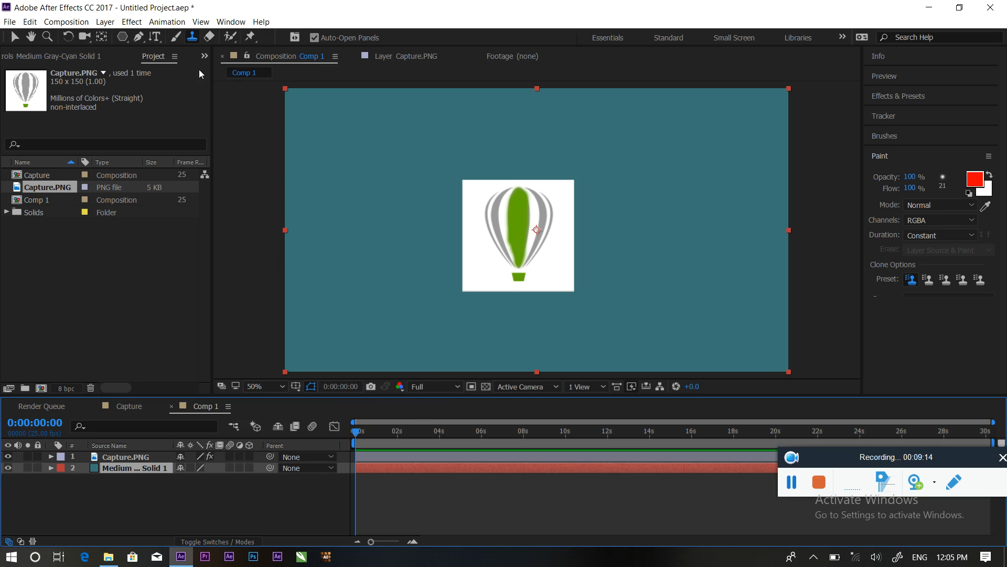
pyautogui.doubleClick(530, 241)
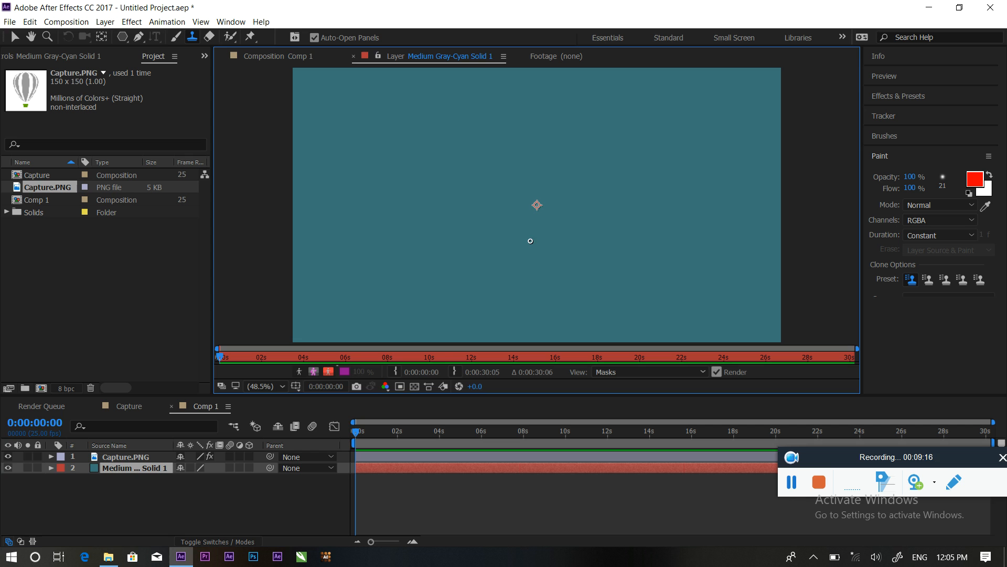
pyautogui.click(129, 457)
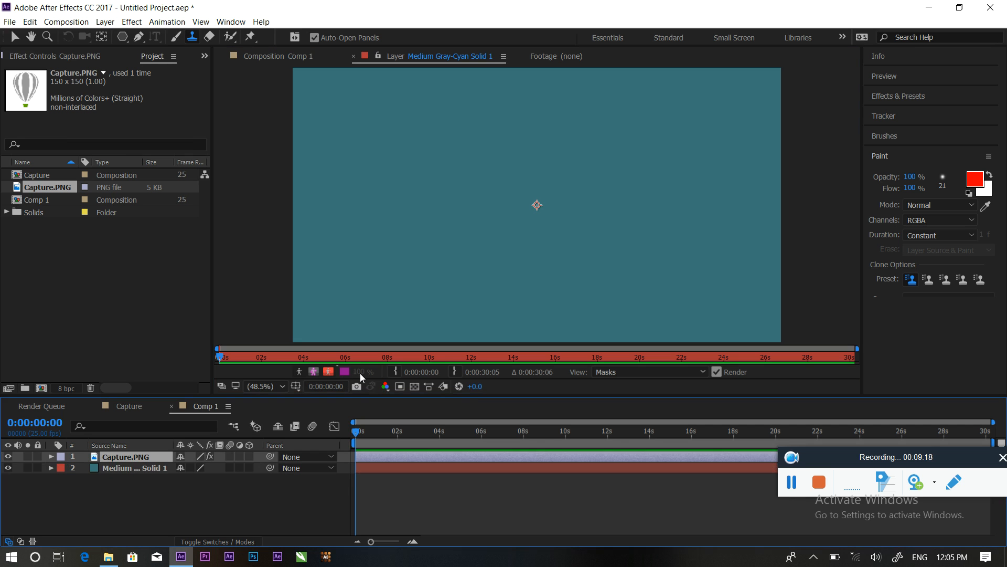
pyautogui.hotkey('ctrl', 'z')
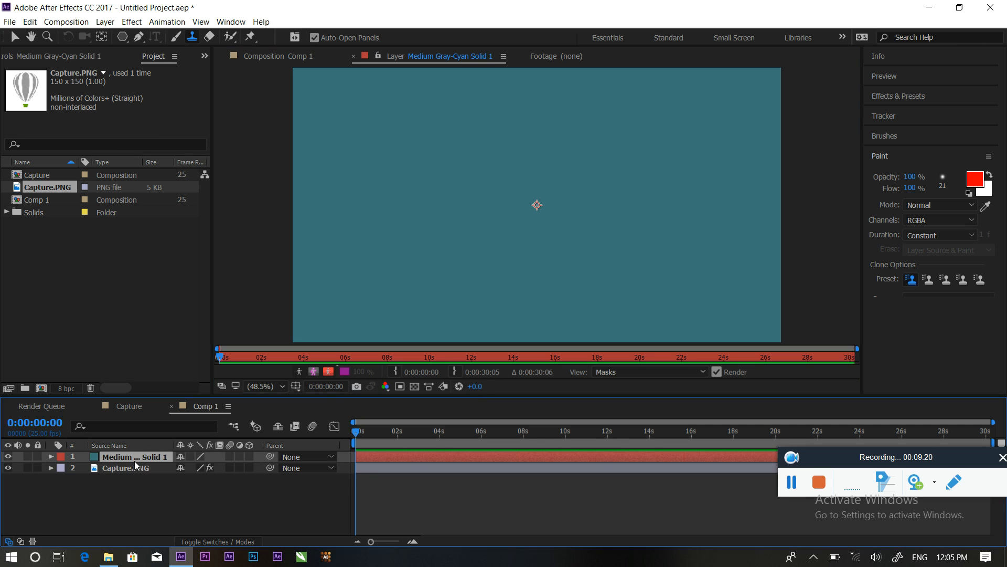
# Delete the gray-cyan solid layer from Comp 1 and clone the green basket to the right of the original in Capture.PNG
pyautogui.press('Delete')
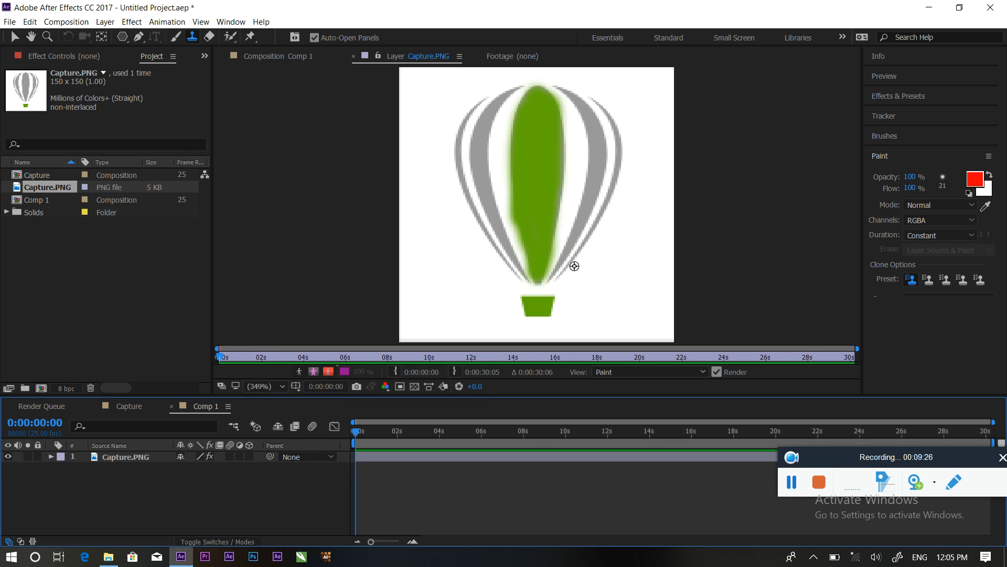
pyautogui.keyDown('alt'); pyautogui.click(540, 306); pyautogui.keyUp('alt')
pyautogui.moveTo(599, 296)
pyautogui.mouseDown()
pyautogui.moveTo(624, 280)
pyautogui.moveTo(607, 292)
pyautogui.mouseUp()
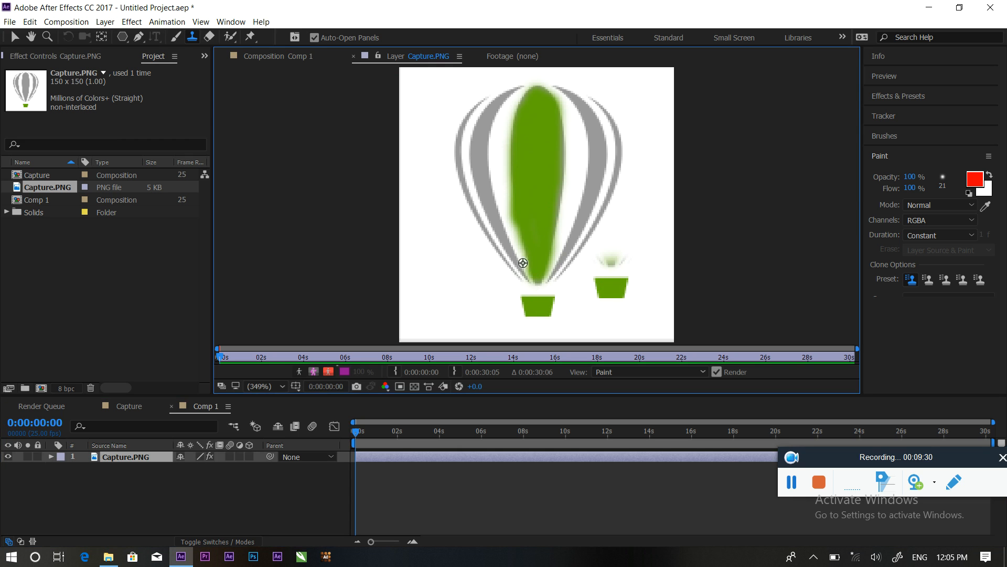
# Clone the striped balloon onto the lower part of Capture.PNG and erase a small spot on the copy's green stripe
pyautogui.keyDown('alt'); pyautogui.click(482, 160); pyautogui.keyUp('alt')
pyautogui.moveTo(457, 269)
pyautogui.mouseDown()
pyautogui.moveTo(452, 195)
pyautogui.moveTo(470, 179)
pyautogui.moveTo(454, 268)
pyautogui.moveTo(478, 310)
pyautogui.moveTo(464, 245)
pyautogui.moveTo(480, 197)
pyautogui.moveTo(535, 183)
pyautogui.moveTo(502, 192)
pyautogui.moveTo(560, 199)
pyautogui.moveTo(520, 206)
pyautogui.moveTo(507, 250)
pyautogui.moveTo(518, 306)
pyautogui.moveTo(567, 285)
pyautogui.moveTo(517, 284)
pyautogui.moveTo(556, 300)
pyautogui.moveTo(531, 284)
pyautogui.moveTo(576, 240)
pyautogui.moveTo(596, 283)
pyautogui.moveTo(625, 281)
pyautogui.moveTo(623, 250)
pyautogui.moveTo(526, 216)
pyautogui.moveTo(503, 287)
pyautogui.moveTo(512, 268)
pyautogui.mouseUp()
pyautogui.click(210, 38)
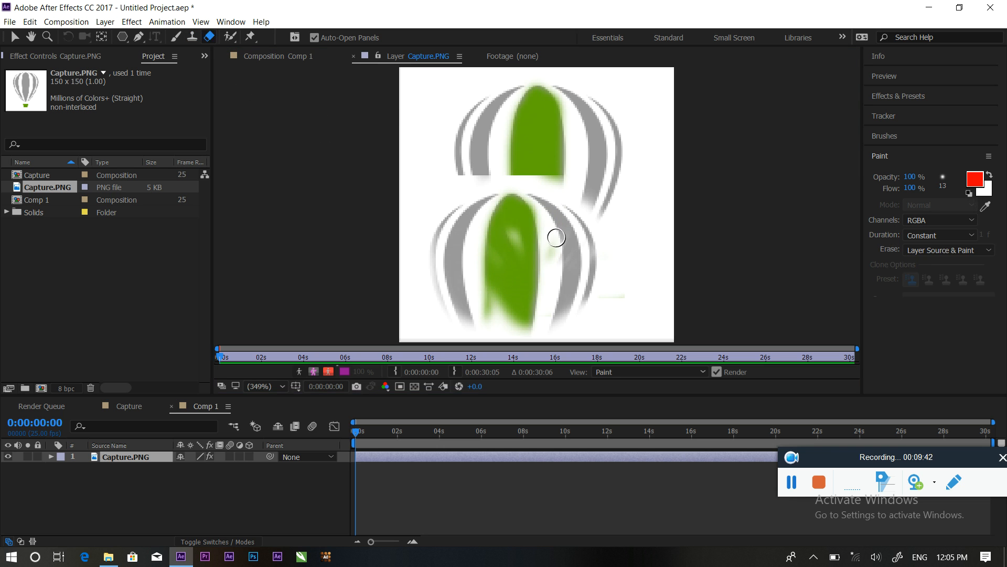
pyautogui.moveTo(550, 225); pyautogui.dragTo(540, 241)
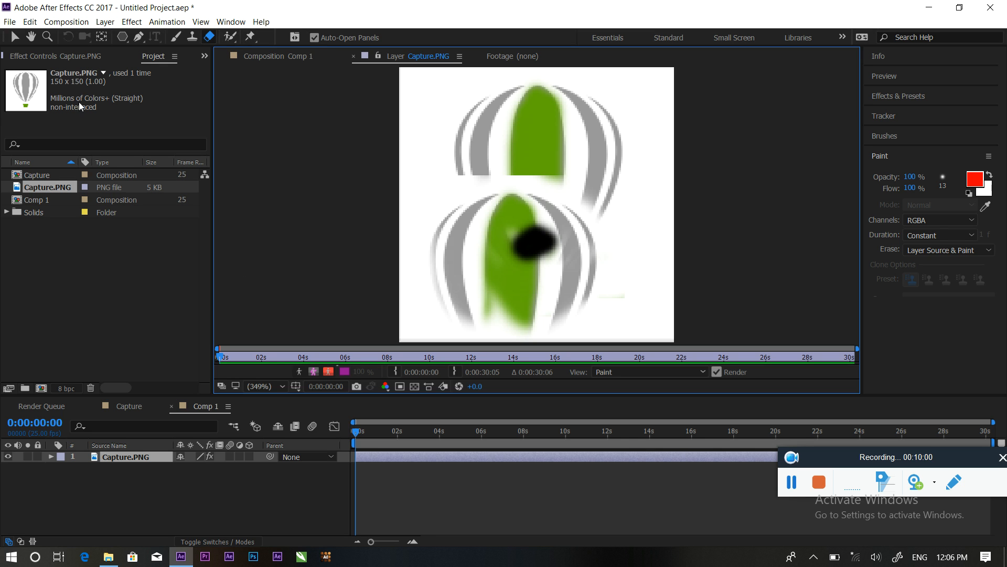
# Delete all project items with their contents and create a new 1920 x 1080 px composition, Comp 1, with the HDTV 1080 25 preset
pyautogui.click(14, 36)
pyautogui.moveTo(86, 229)
pyautogui.mouseDown()
pyautogui.moveTo(32, 216)
pyautogui.moveTo(22, 178)
pyautogui.mouseUp()
pyautogui.press('Delete')
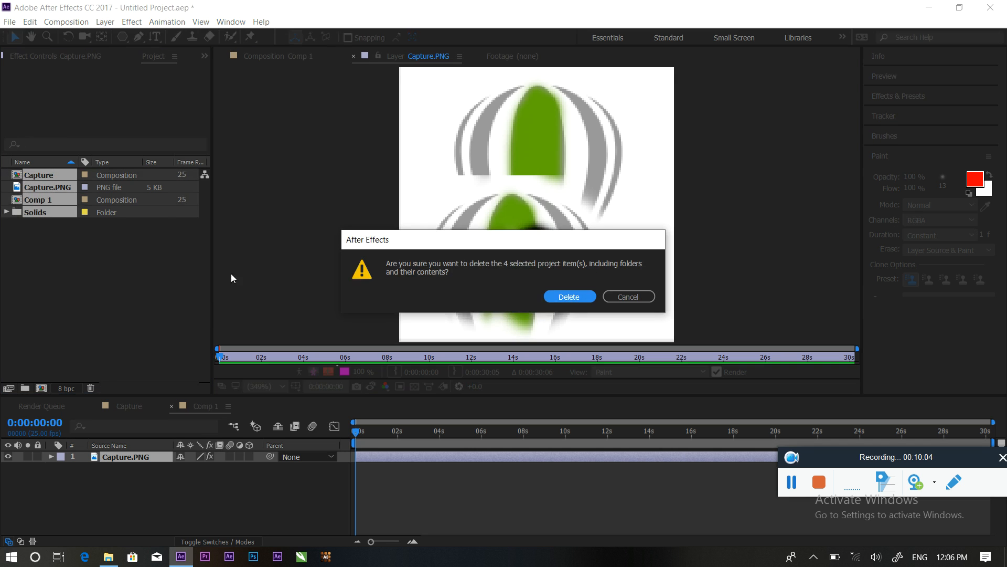
pyautogui.click(569, 297)
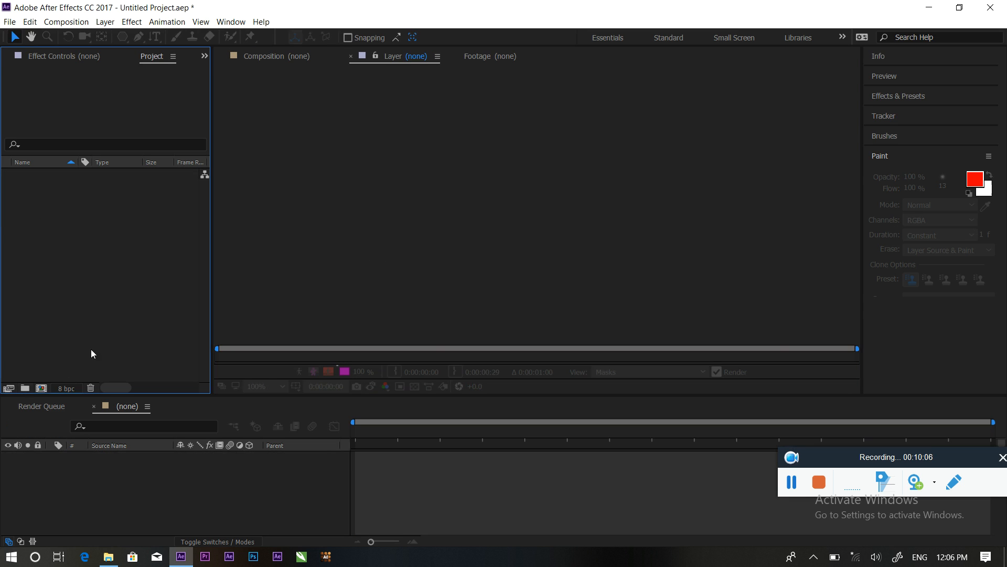
pyautogui.click(41, 388)
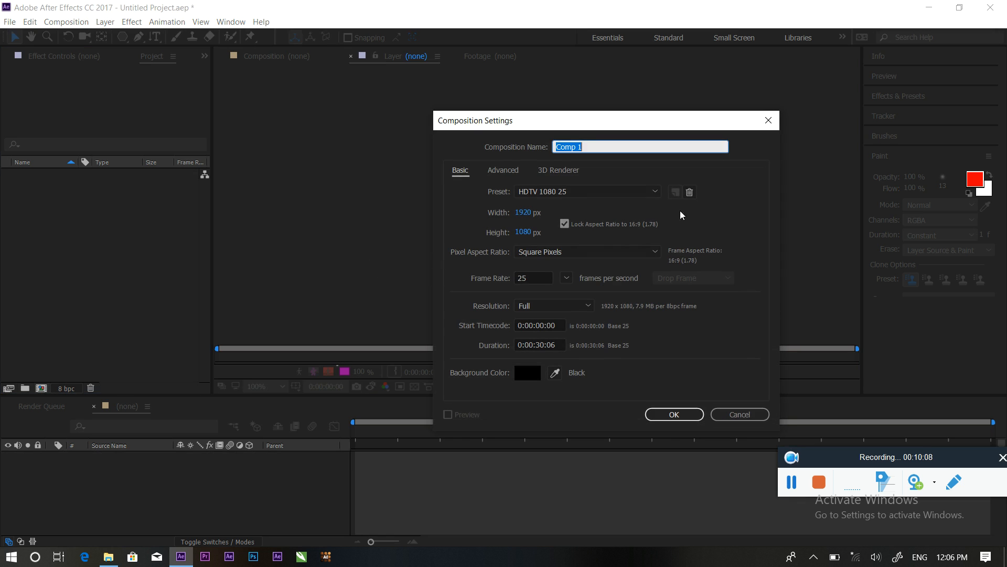
pyautogui.click(673, 414)
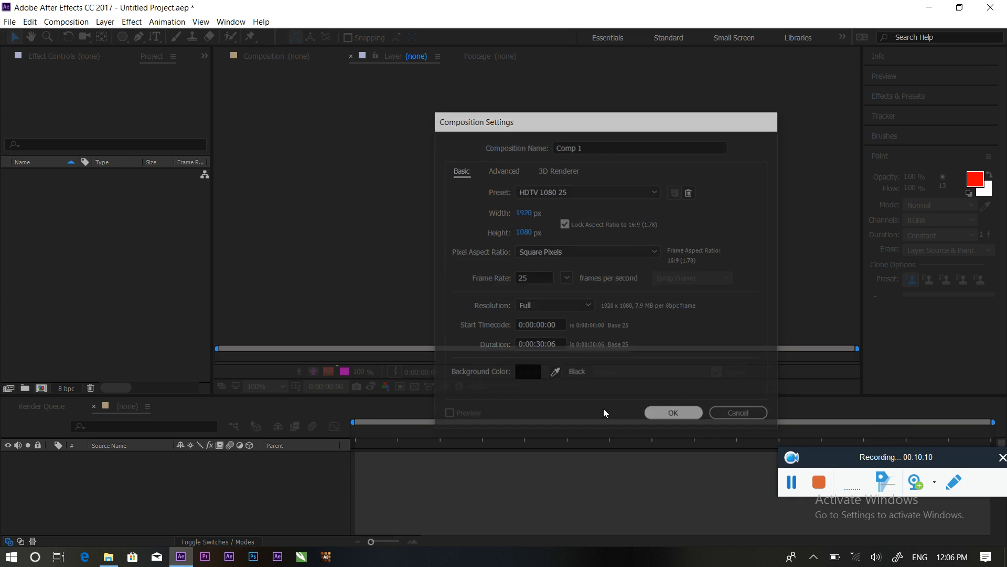
# Import tracking.mp4 from the Desktop as footage
pyautogui.doubleClick(112, 241)
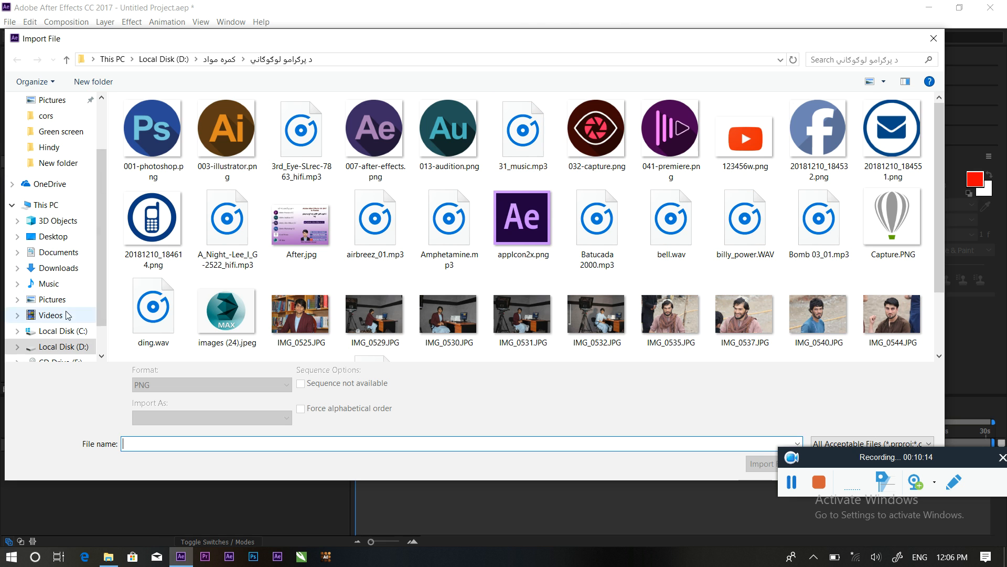
pyautogui.click(47, 235)
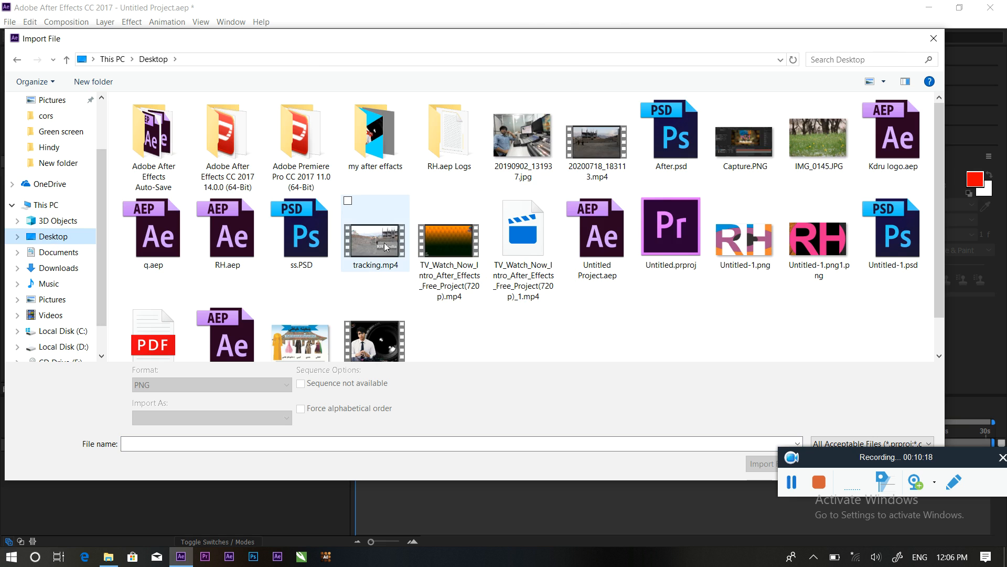
pyautogui.click(388, 246)
pyautogui.moveTo(845, 462); pyautogui.dragTo(938, 507)
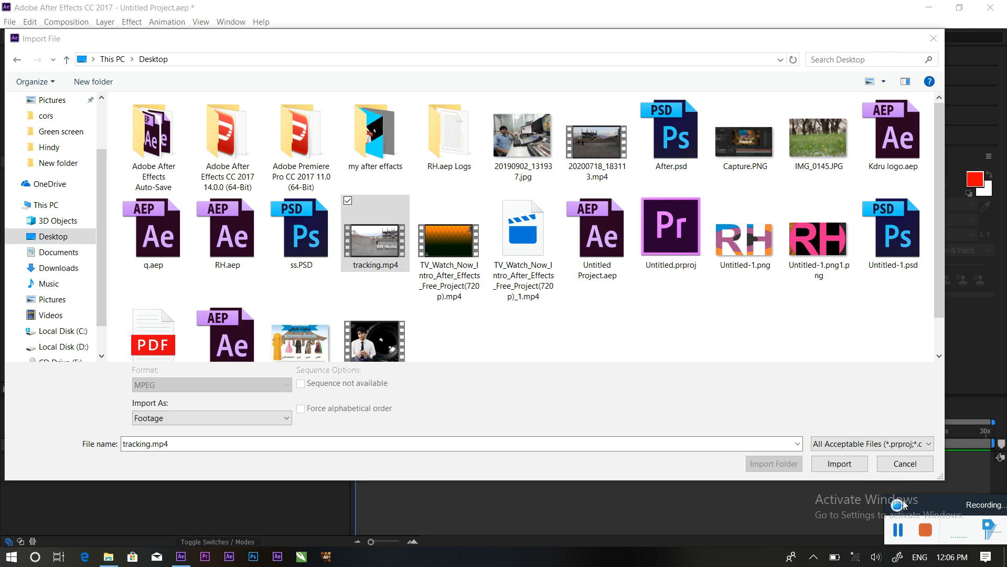
pyautogui.click(845, 466)
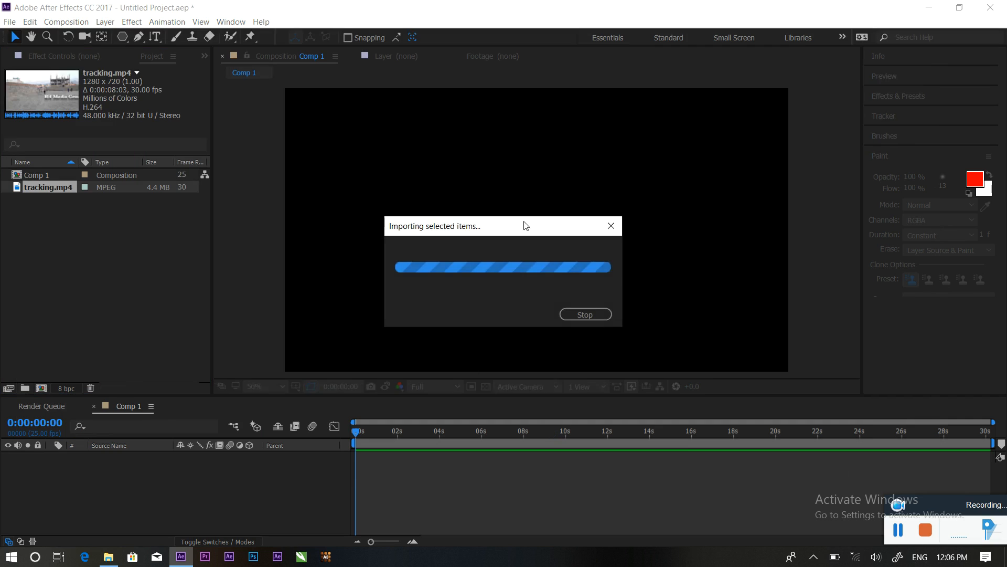
# Add tracking.mp4 to Comp 1 and scale it up to slightly overfill the composition frame
pyautogui.click(114, 225)
pyautogui.moveTo(50, 187); pyautogui.dragTo(158, 464)
pyautogui.moveTo(706, 327); pyautogui.dragTo(802, 374)
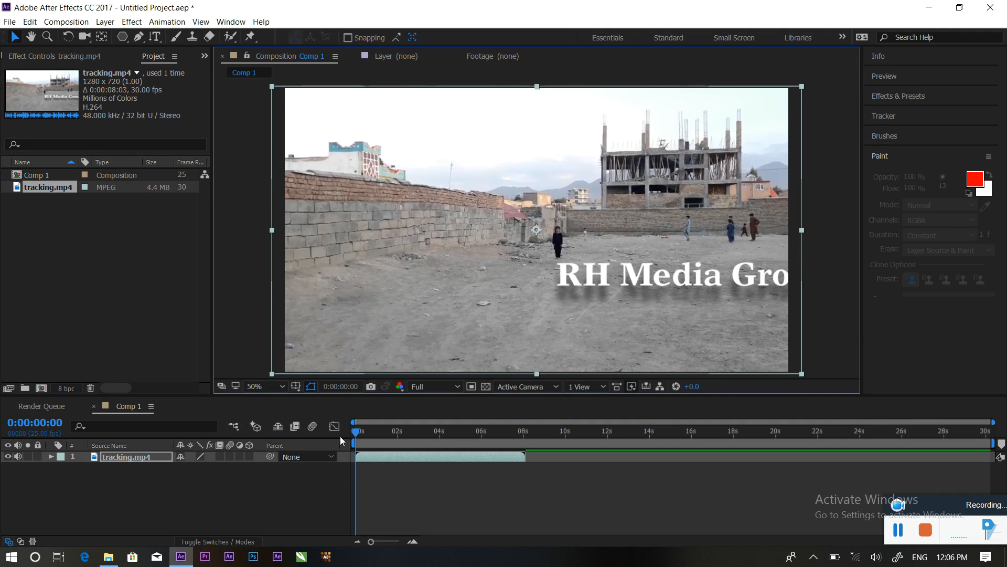
# Preview tracking.mp4 with the playhead at 0:00:07:04 and end the work area where the clip ends
pyautogui.moveTo(355, 432); pyautogui.dragTo(483, 431)
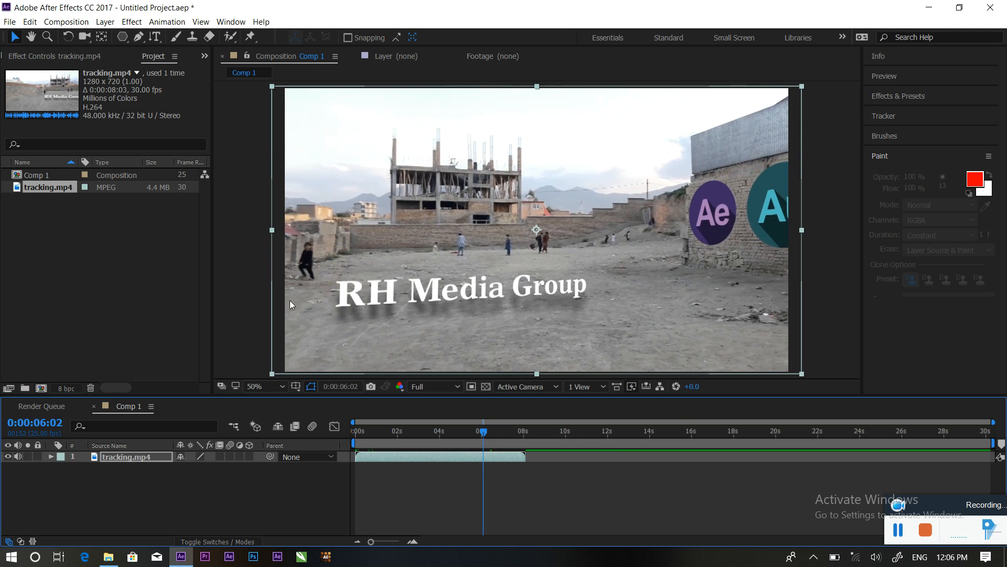
pyautogui.press('space')
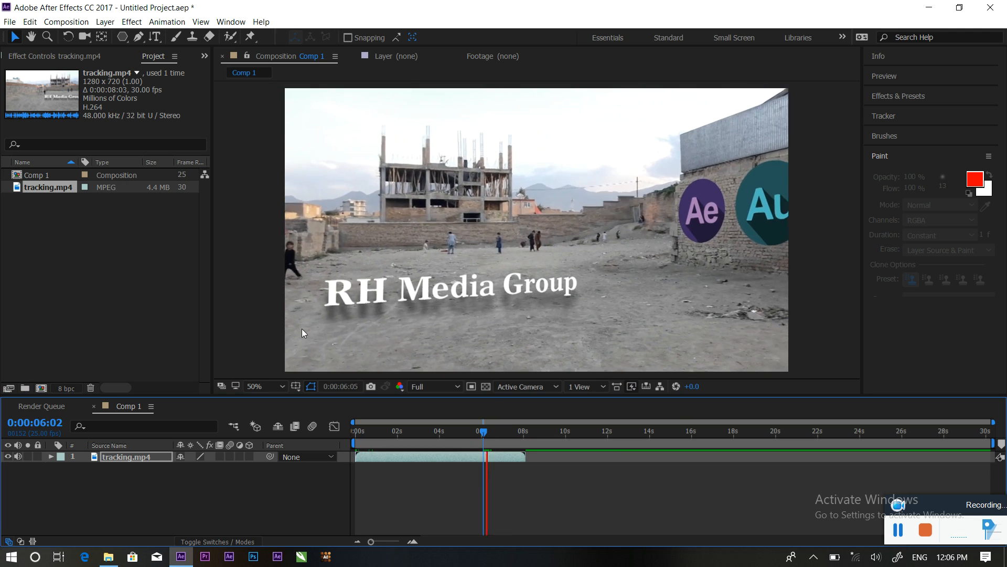
pyautogui.moveTo(508, 432)
pyautogui.mouseDown()
pyautogui.moveTo(527, 435)
pyautogui.moveTo(503, 431)
pyautogui.mouseUp()
pyautogui.press('n')
# Start another footage import and open the Green screen folder inside After Effects on Local Disk (D:)
pyautogui.click(138, 273)
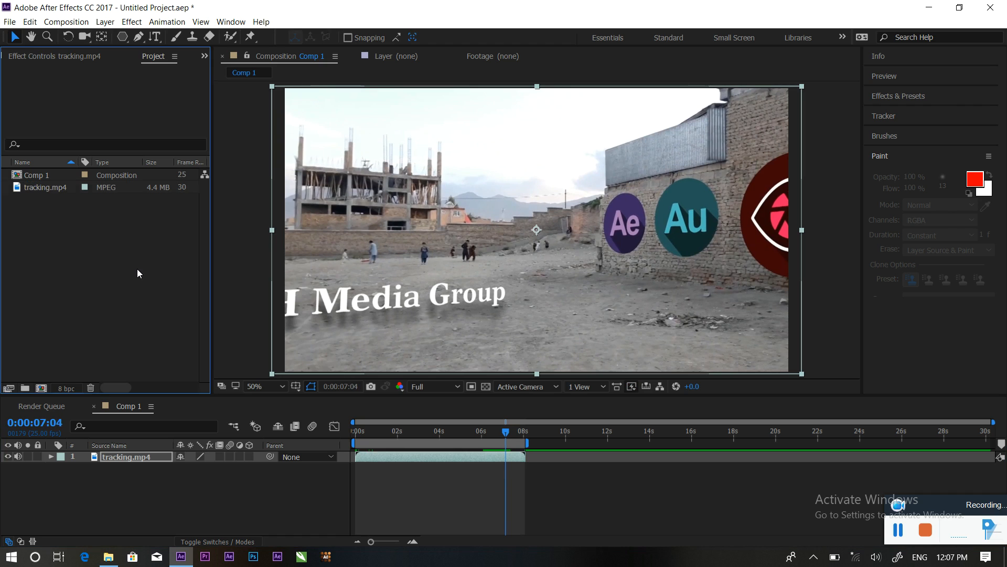
pyautogui.doubleClick(137, 268)
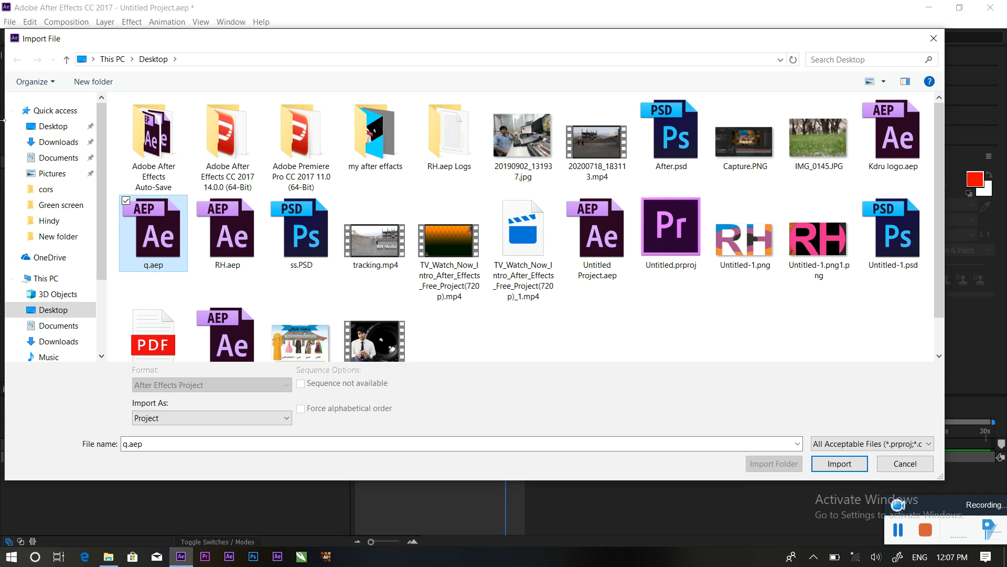
pyautogui.click(66, 59)
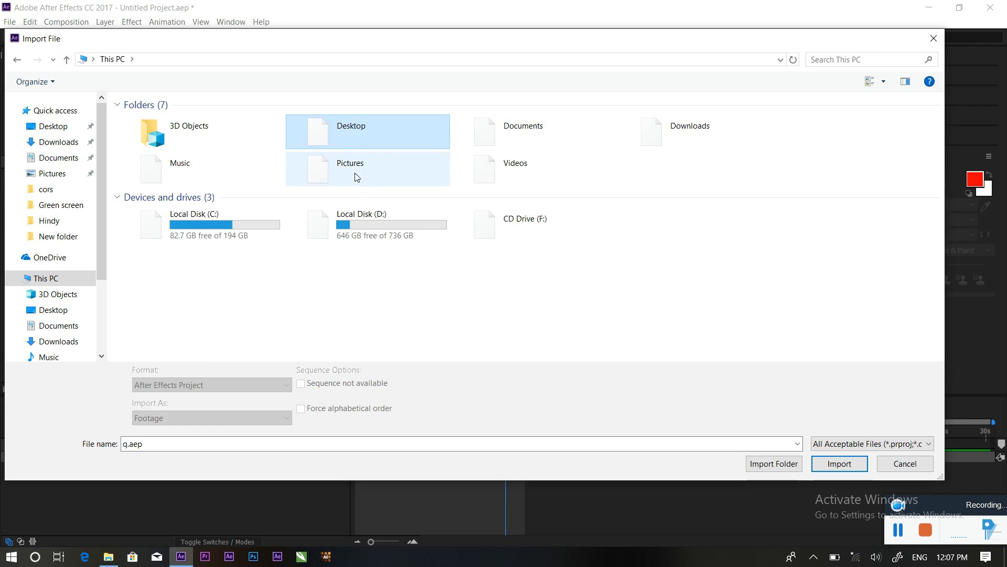
pyautogui.doubleClick(367, 226)
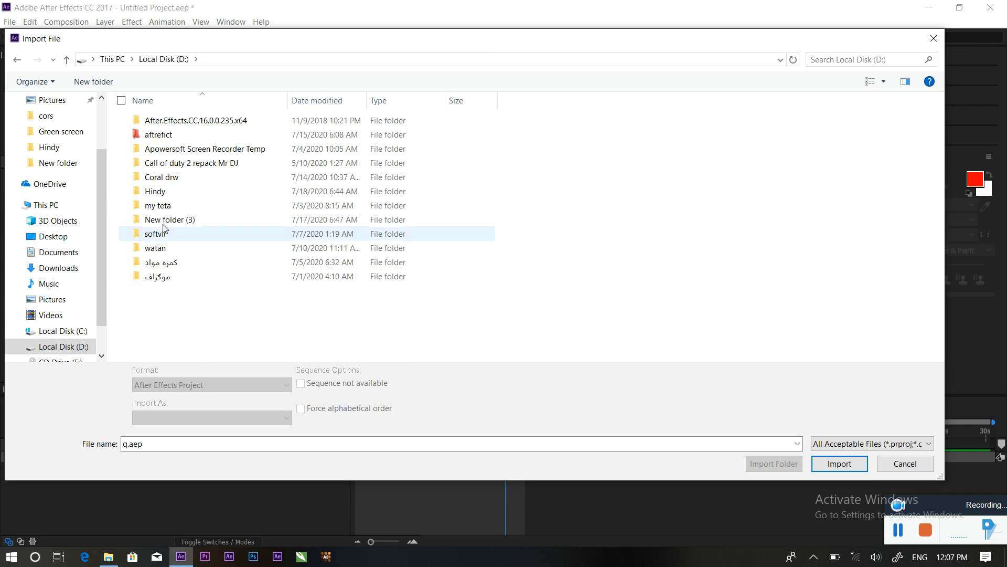
pyautogui.doubleClick(171, 263)
pyautogui.doubleClick(163, 124)
pyautogui.click(396, 135)
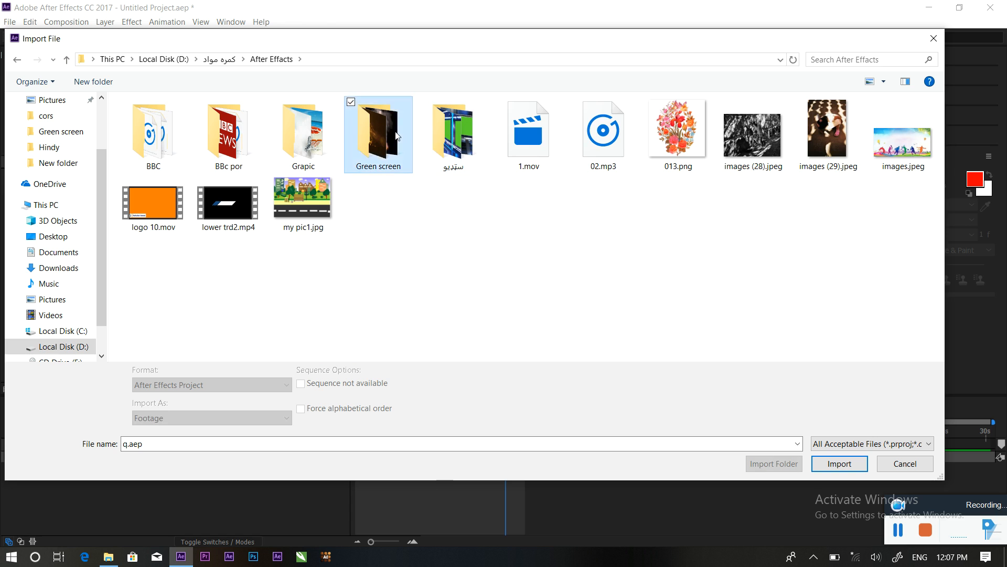
pyautogui.doubleClick(396, 135)
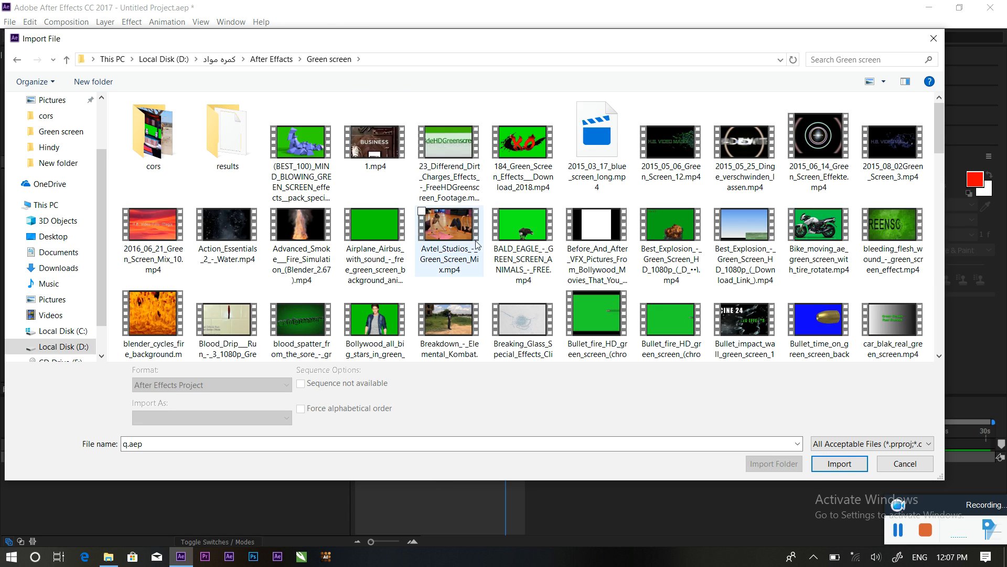
# Browse the green-screen clips and import FREE_HD_Green_Screen_JUNGLE_WATERFALL_HD.mp4 from the cors subfolder
pyautogui.scroll(-5, 477, 244)
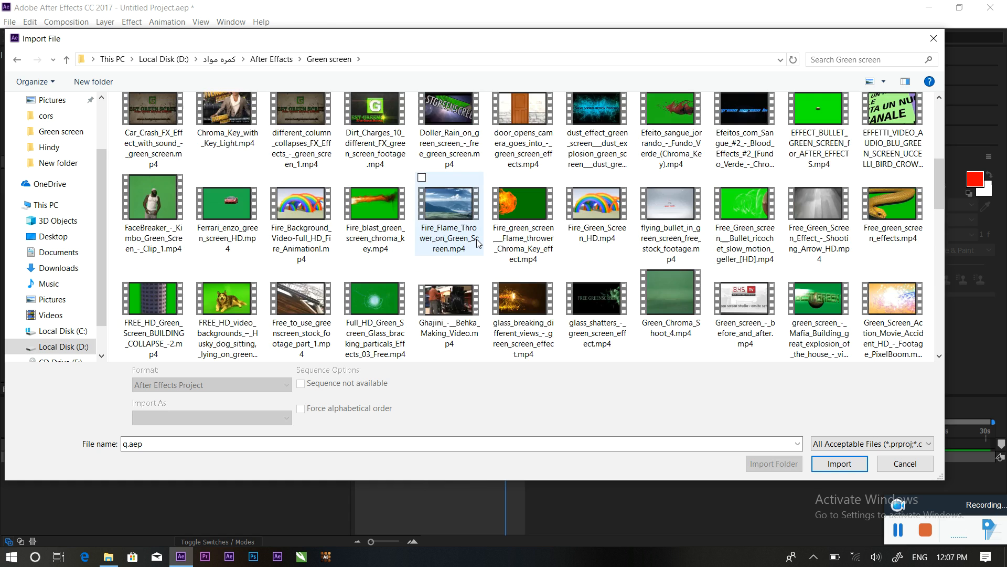
pyautogui.scroll(-3, 477, 242)
pyautogui.scroll(-10, 478, 242)
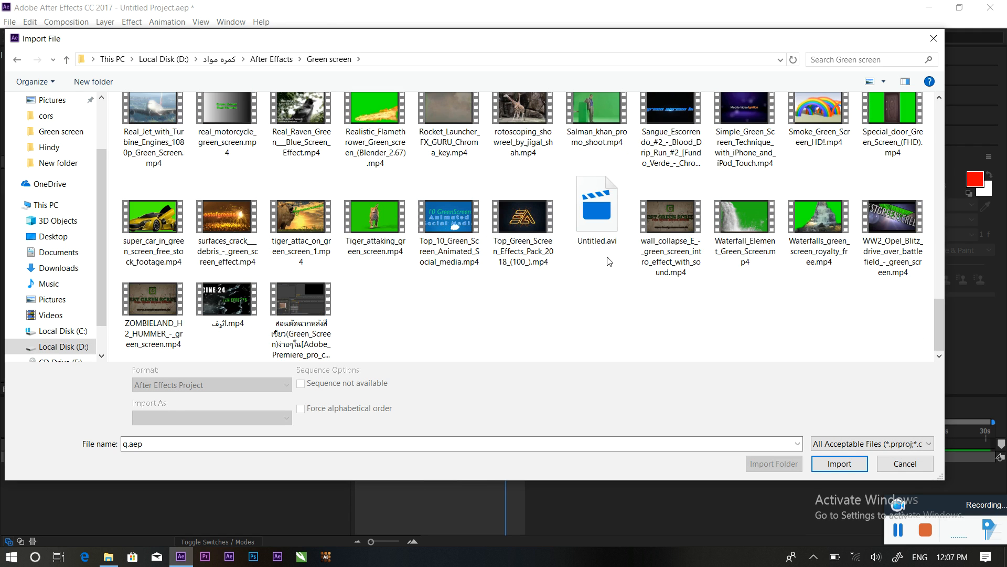
pyautogui.scroll(15, 396, 256)
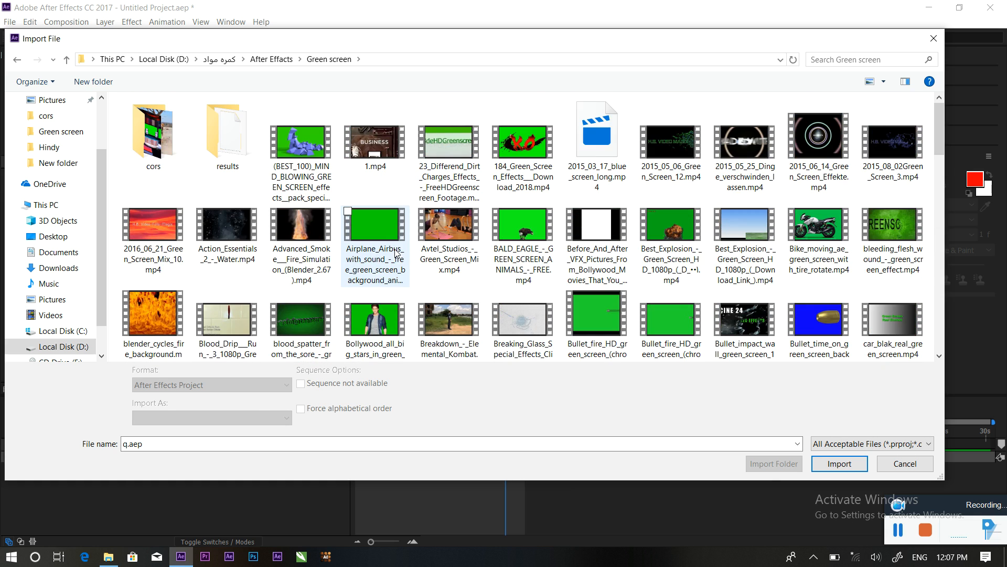
pyautogui.doubleClick(153, 134)
pyautogui.click(228, 136)
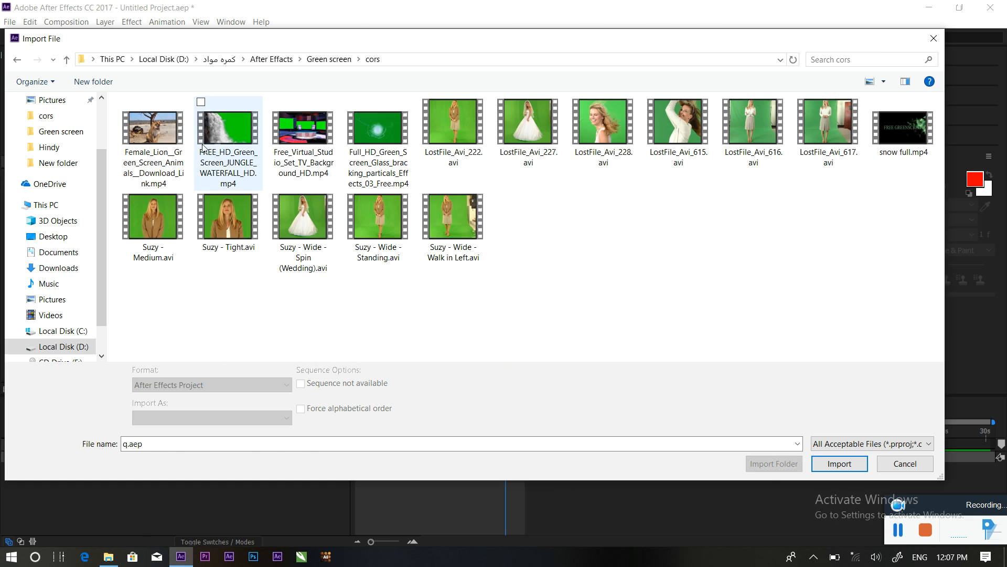
pyautogui.click(826, 462)
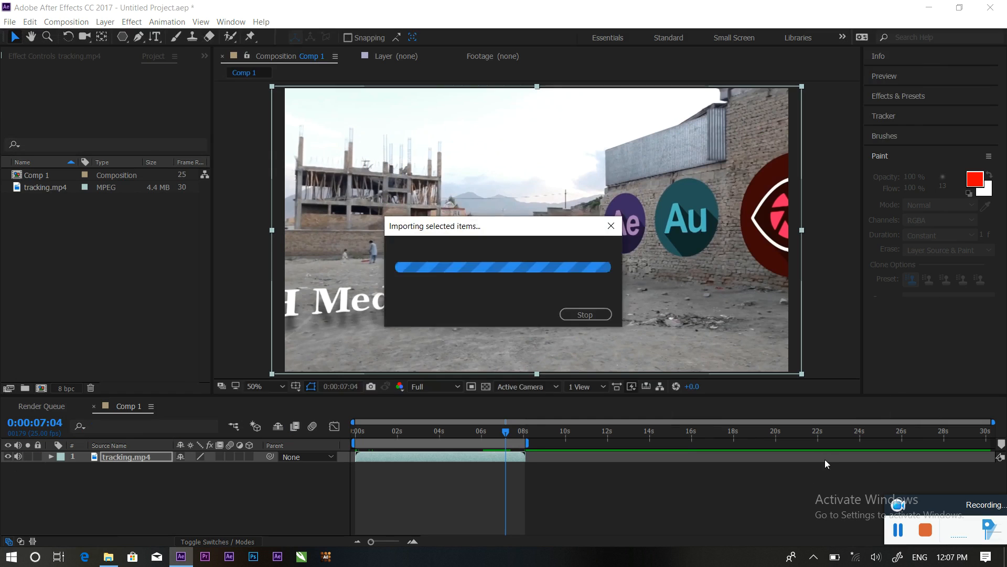
# Place the waterfall clip over tracking.mp4 near the frame's center and shift it earlier in time until the waterfall shows
pyautogui.moveTo(43, 184); pyautogui.dragTo(424, 224)
pyautogui.moveTo(459, 256); pyautogui.dragTo(567, 249)
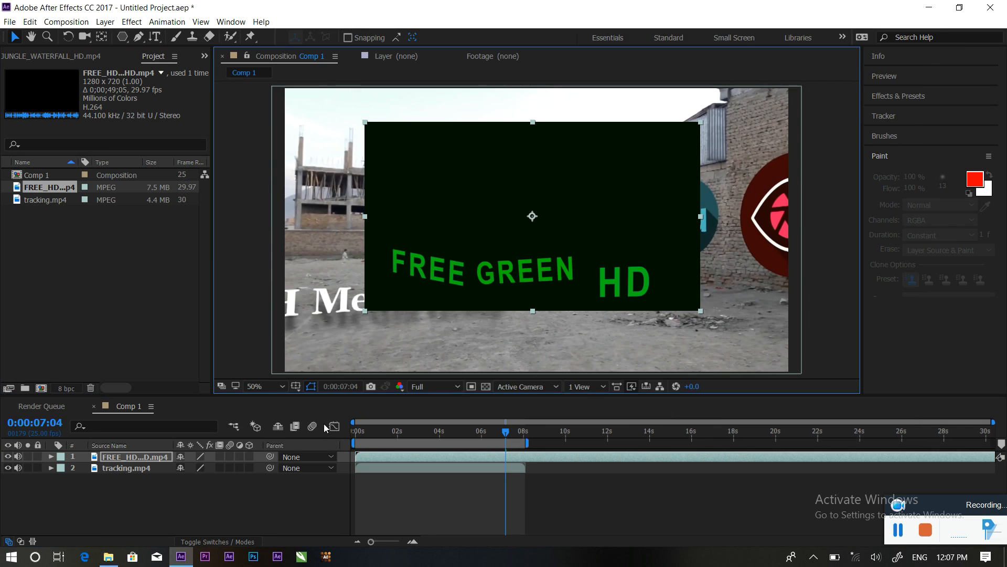
pyautogui.moveTo(544, 461); pyautogui.dragTo(486, 456)
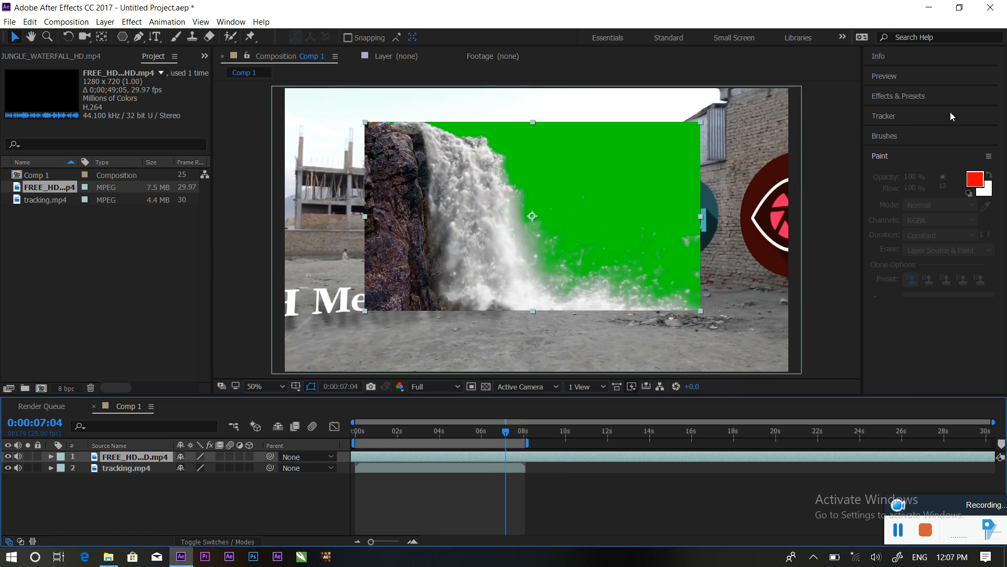
# Apply Keylight (1.2) to the waterfall layer and sample its green background as the Screen Colour
pyautogui.click(905, 96)
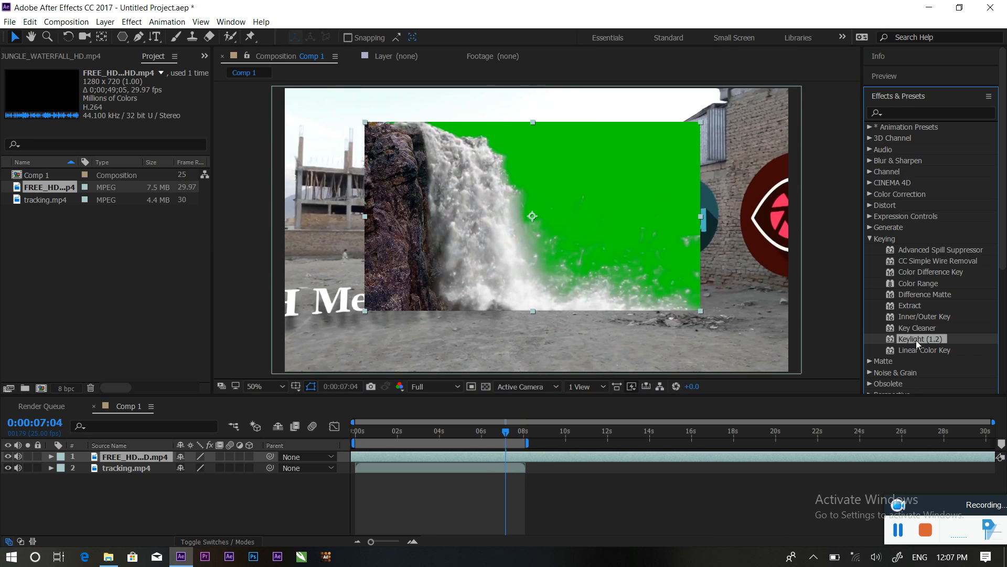
pyautogui.moveTo(920, 335); pyautogui.dragTo(629, 216)
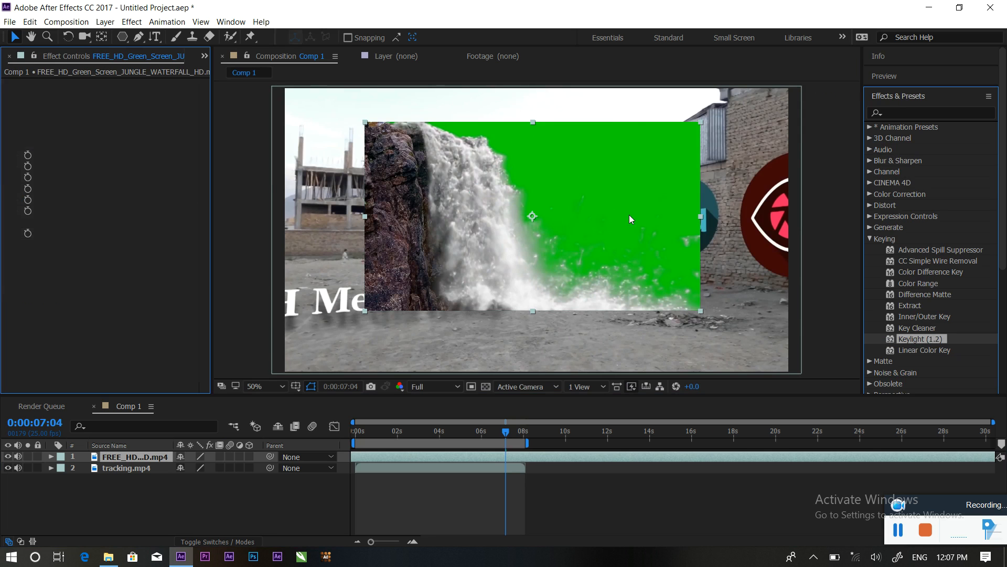
pyautogui.click(869, 237)
pyautogui.click(870, 240)
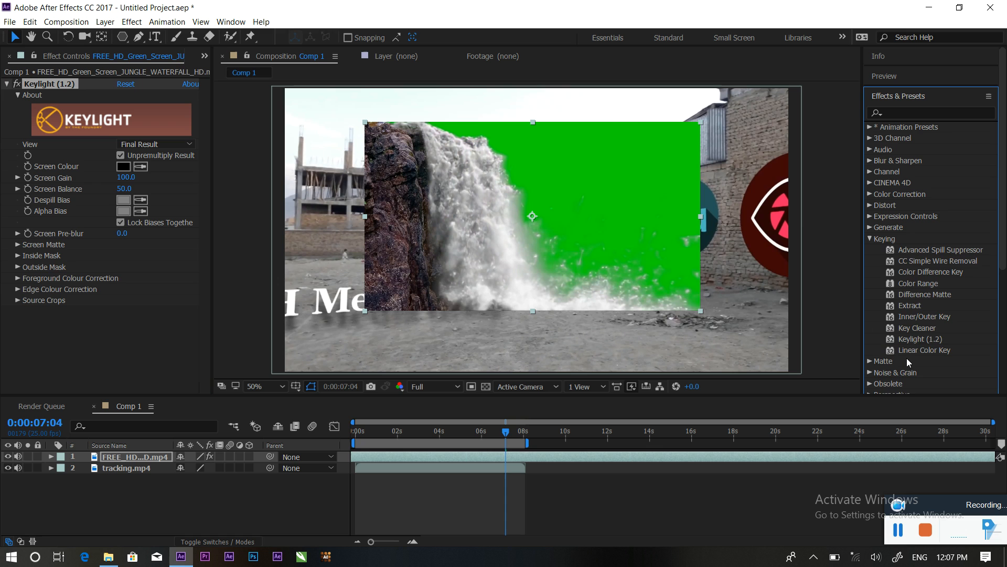
pyautogui.click(870, 238)
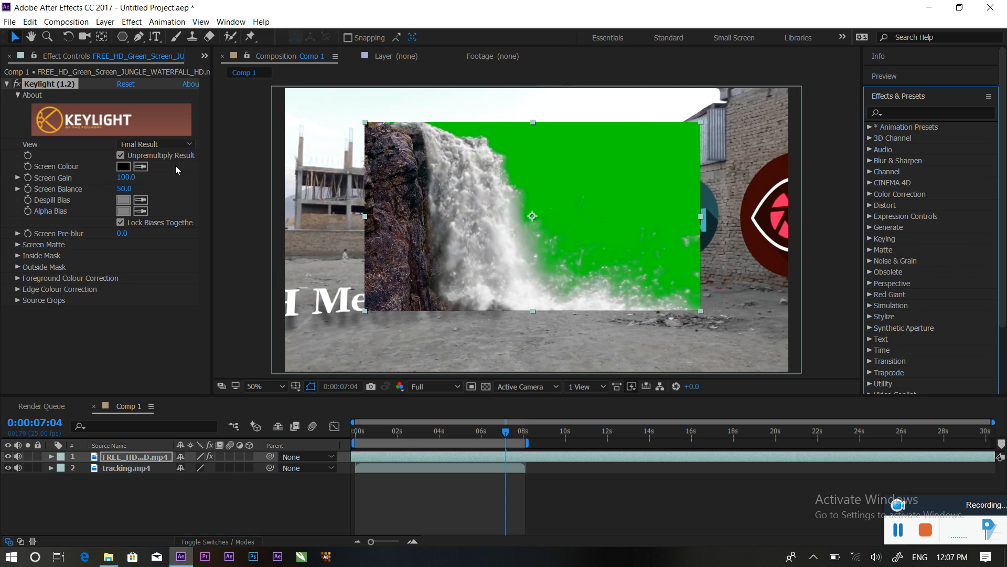
pyautogui.click(140, 167)
pyautogui.click(573, 184)
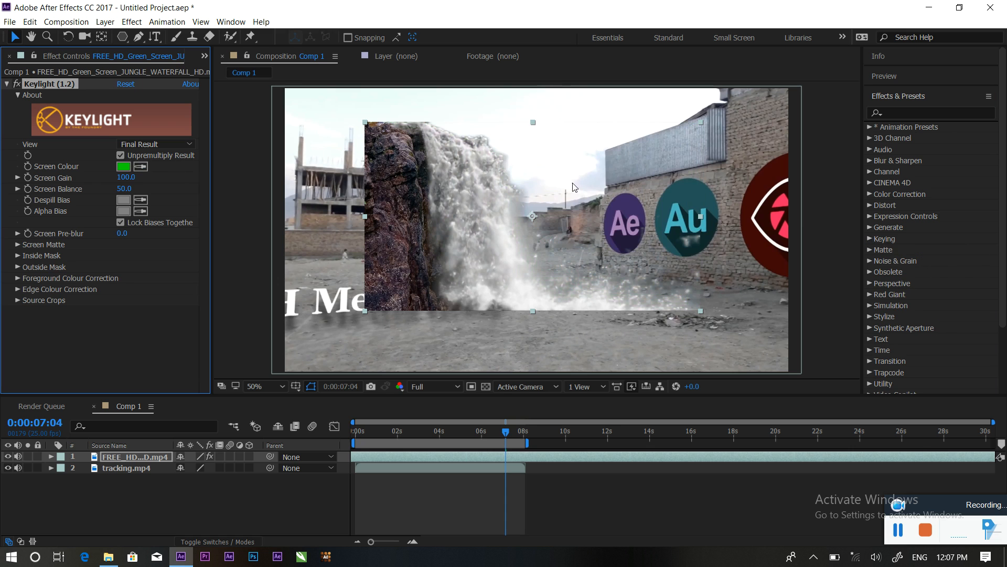
# Flip the keyed waterfall layer horizontally so the rock face is on its right side
pyautogui.rightClick(468, 206)
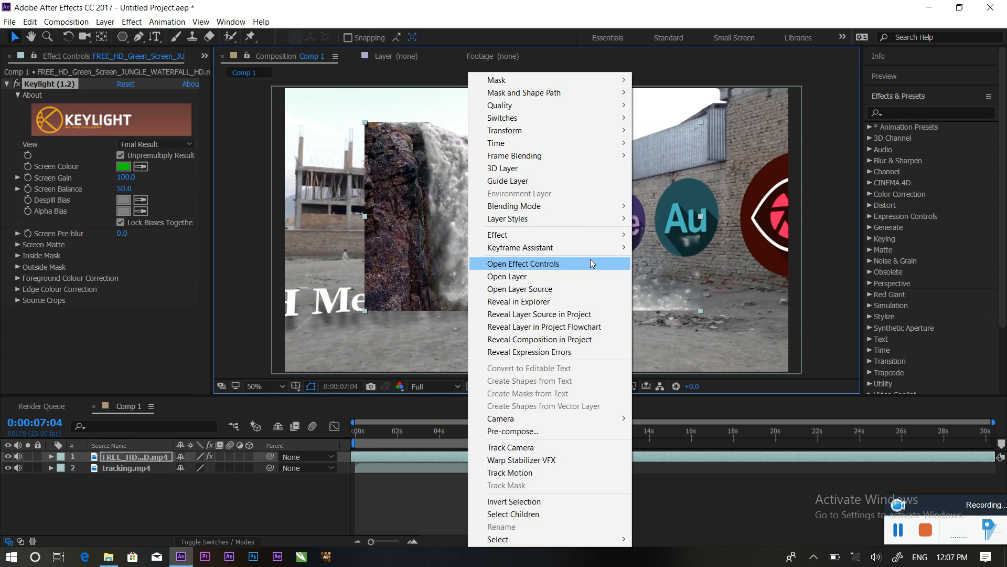
pyautogui.moveTo(574, 135)
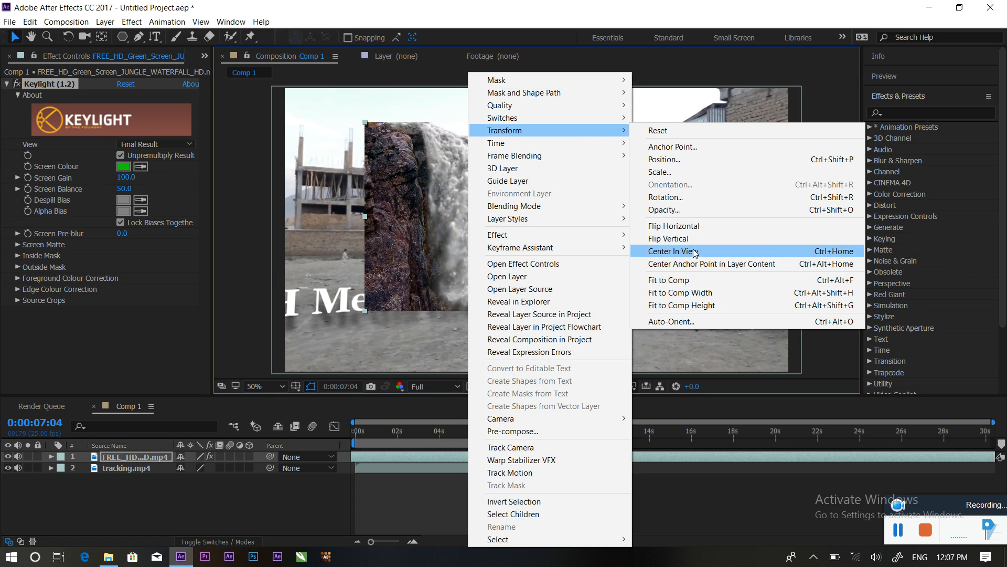
pyautogui.click(685, 227)
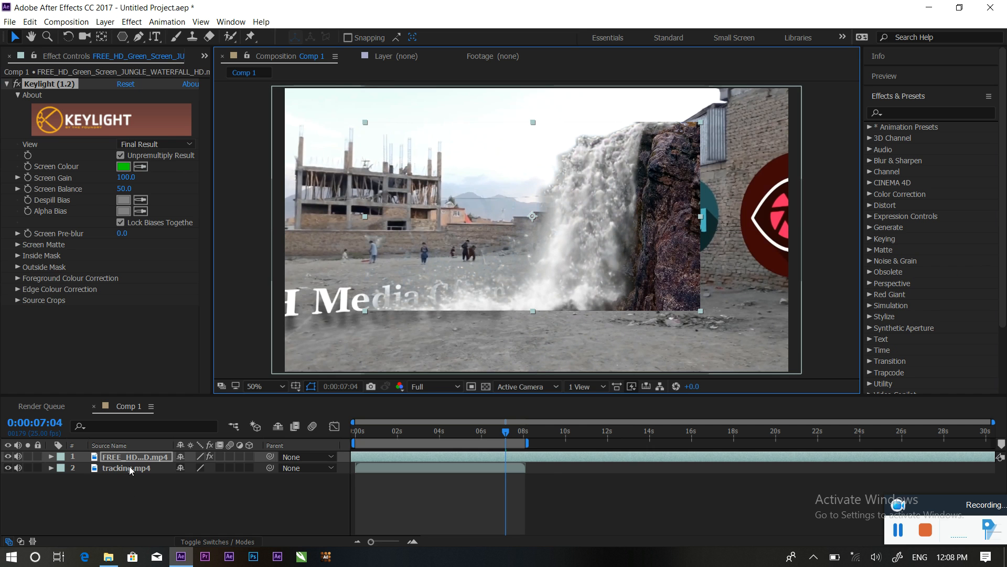
# Scale the waterfall layer to -13.0, 13.0% and place it against the hillside just below the utility pole
pyautogui.press('s')
pyautogui.moveTo(207, 467)
pyautogui.mouseDown()
pyautogui.moveTo(226, 467)
pyautogui.moveTo(207, 467)
pyautogui.mouseUp()
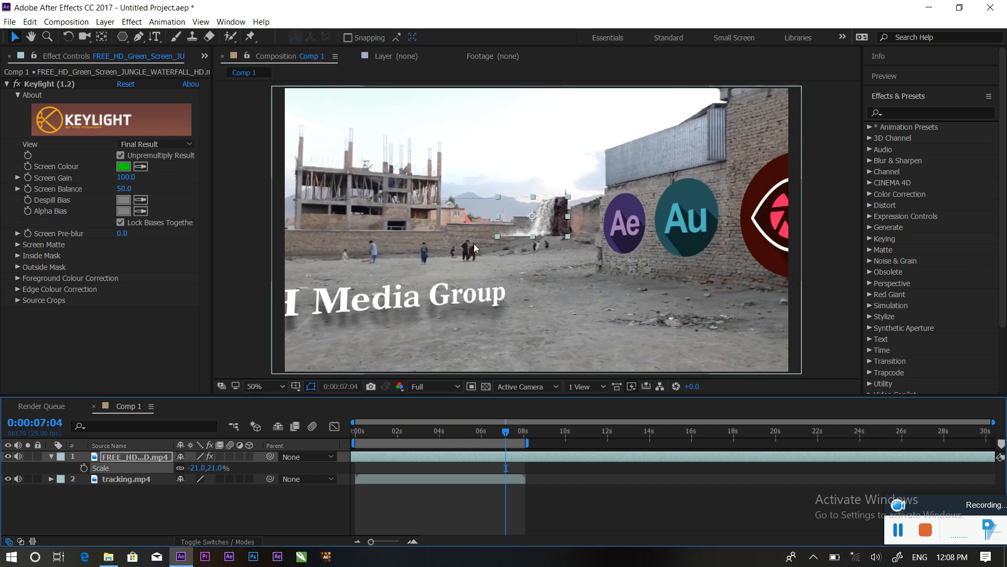
pyautogui.scroll(6, 557, 224)
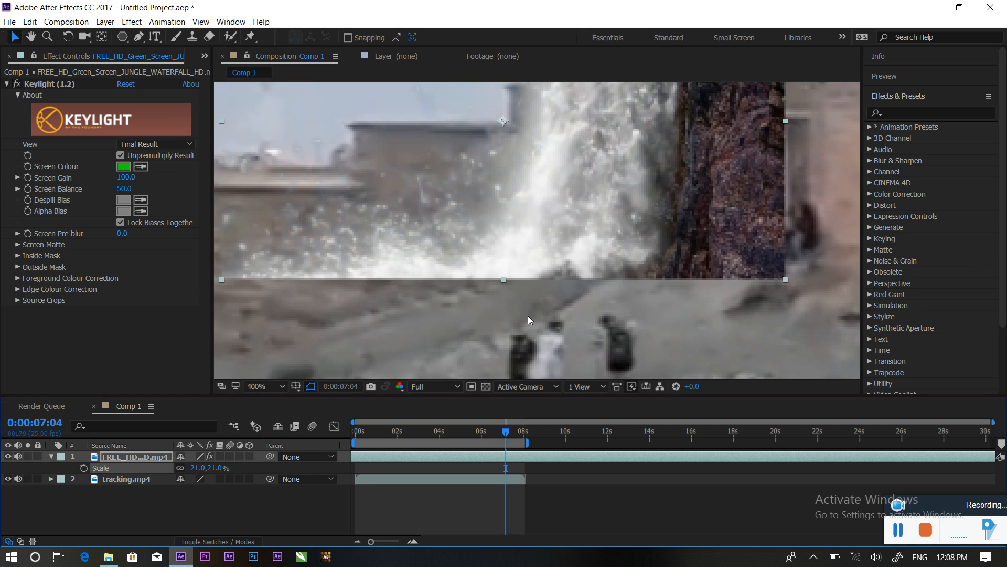
pyautogui.scroll(-2, 528, 320)
pyautogui.moveTo(198, 470); pyautogui.dragTo(200, 468)
pyautogui.moveTo(562, 188); pyautogui.dragTo(632, 203)
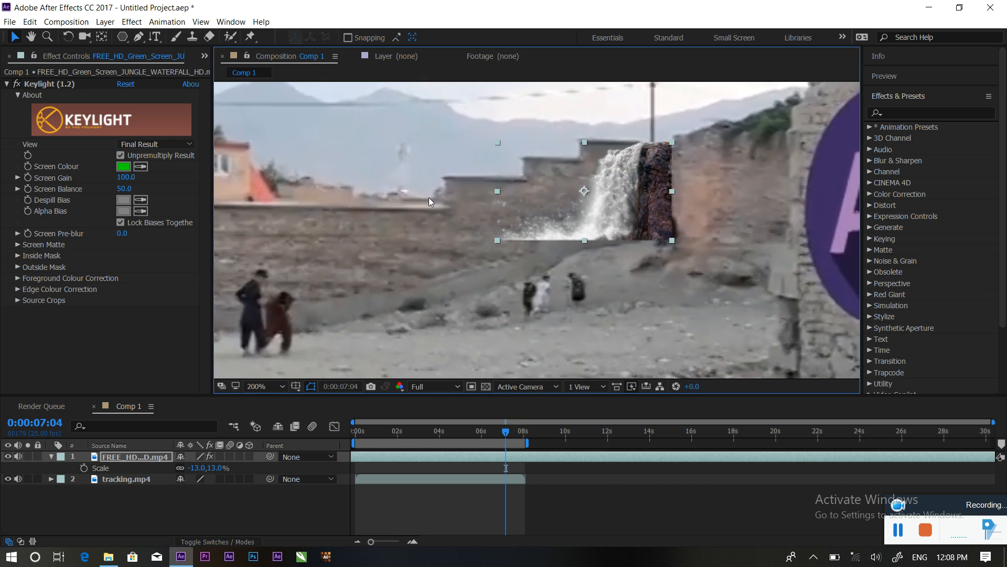
# Add Puppet pins at the waterfall's top and base, and shift the base pin slightly down onto the slope
pyautogui.click(251, 37)
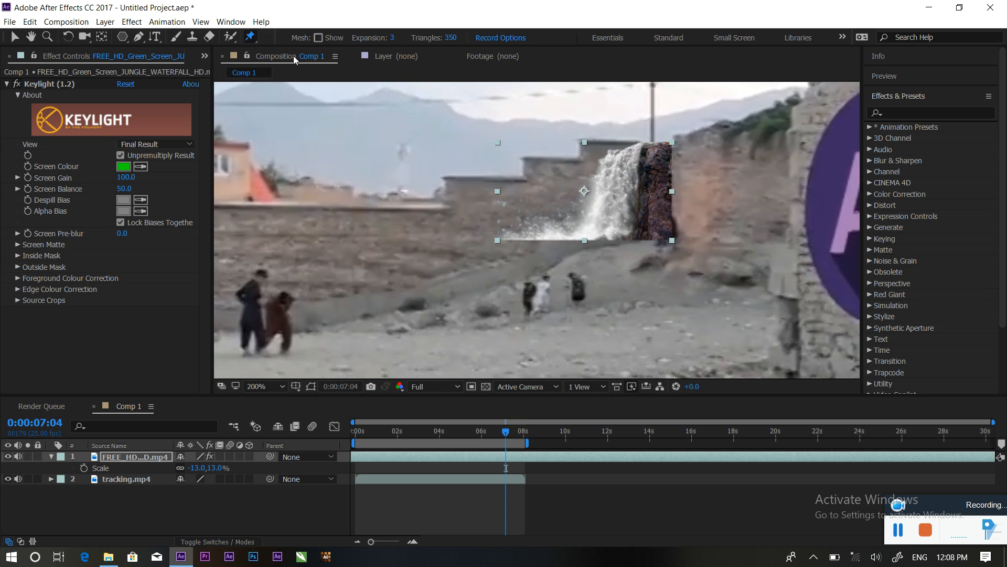
pyautogui.click(650, 148)
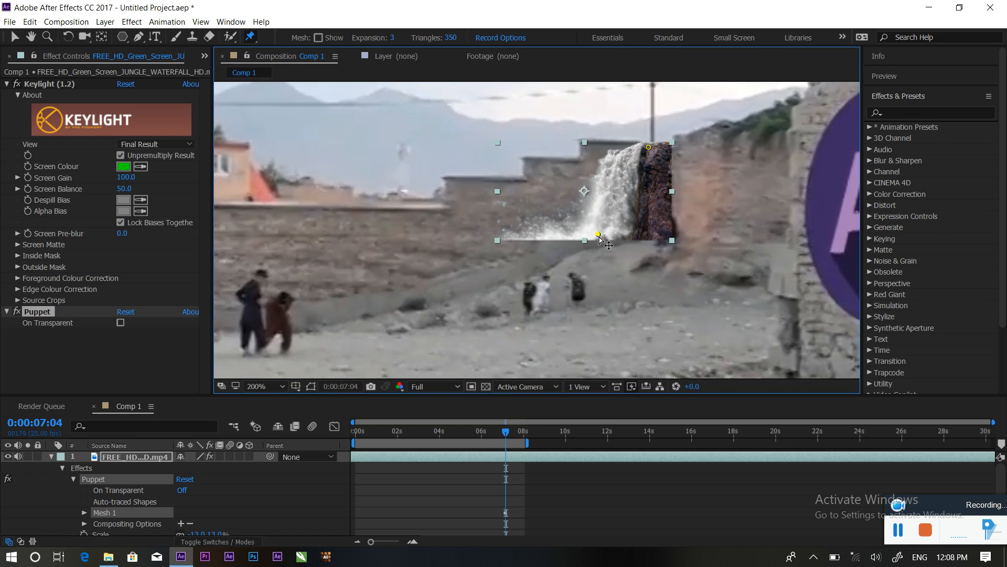
pyautogui.moveTo(600, 232)
pyautogui.mouseDown()
pyautogui.moveTo(495, 175)
pyautogui.moveTo(499, 231)
pyautogui.moveTo(589, 202)
pyautogui.moveTo(677, 215)
pyautogui.moveTo(643, 205)
pyautogui.moveTo(607, 223)
pyautogui.moveTo(606, 239)
pyautogui.mouseUp()
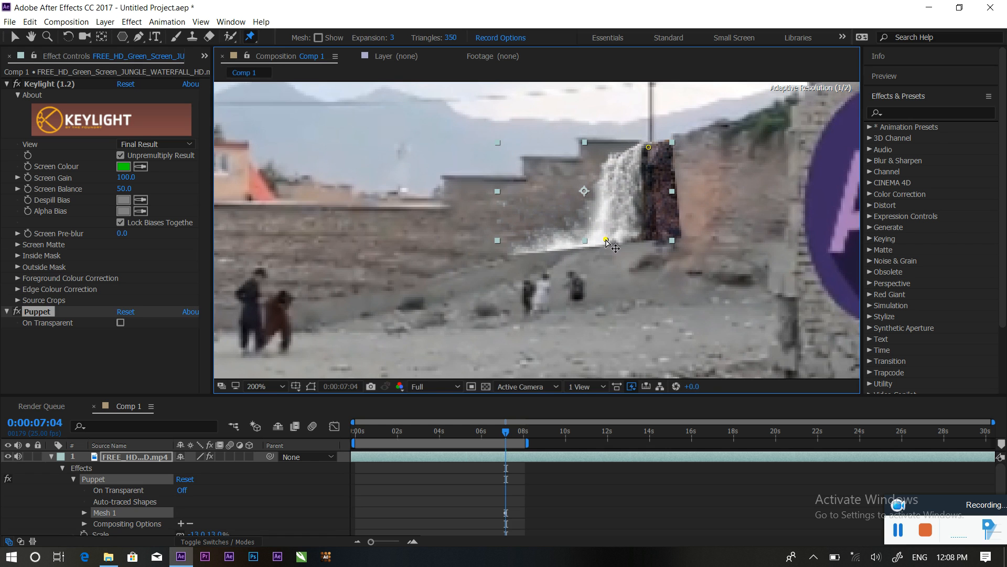
# Add Puppet pins to the water's far end, middle and the rock's lower corner, pulling them to follow the slope down past the people
pyautogui.click(520, 252)
pyautogui.moveTo(519, 254); pyautogui.dragTo(438, 309)
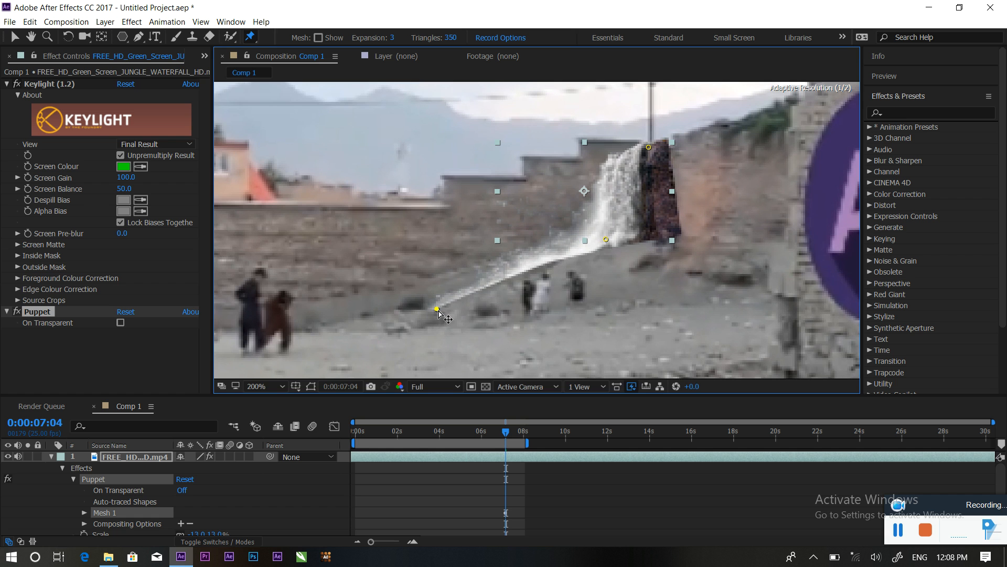
pyautogui.click(534, 269)
pyautogui.moveTo(534, 270); pyautogui.dragTo(537, 275)
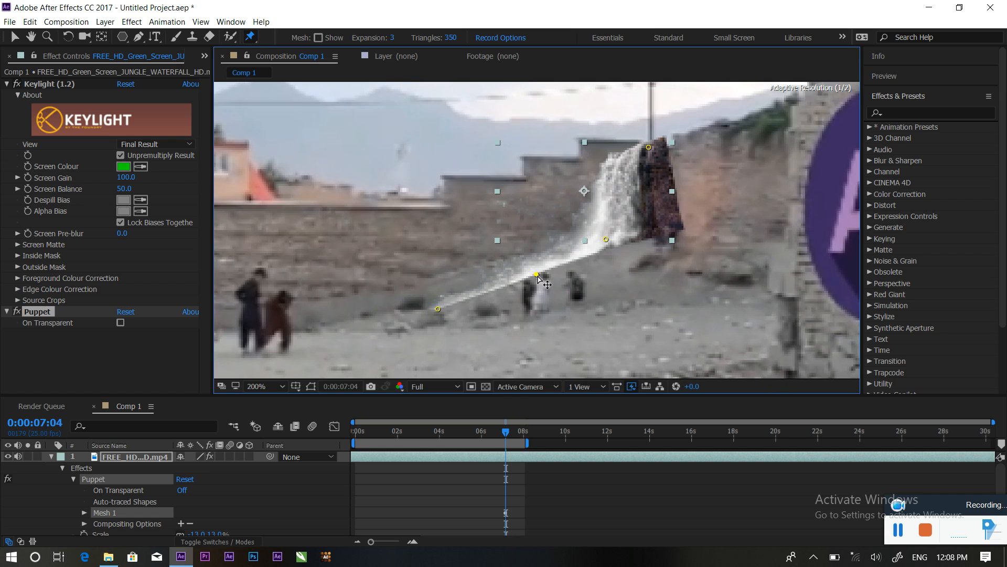
pyautogui.click(679, 224)
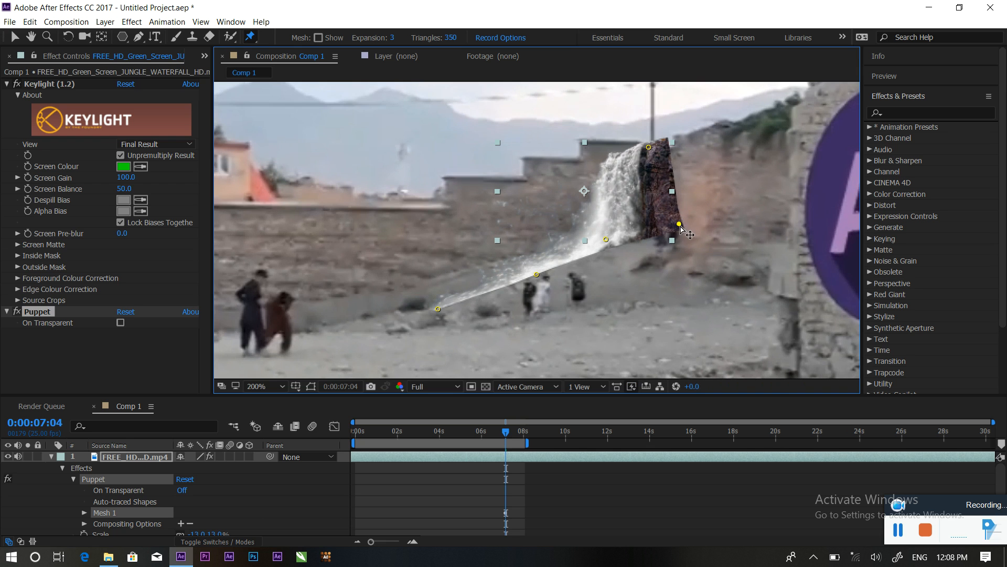
pyautogui.moveTo(679, 224); pyautogui.dragTo(667, 246)
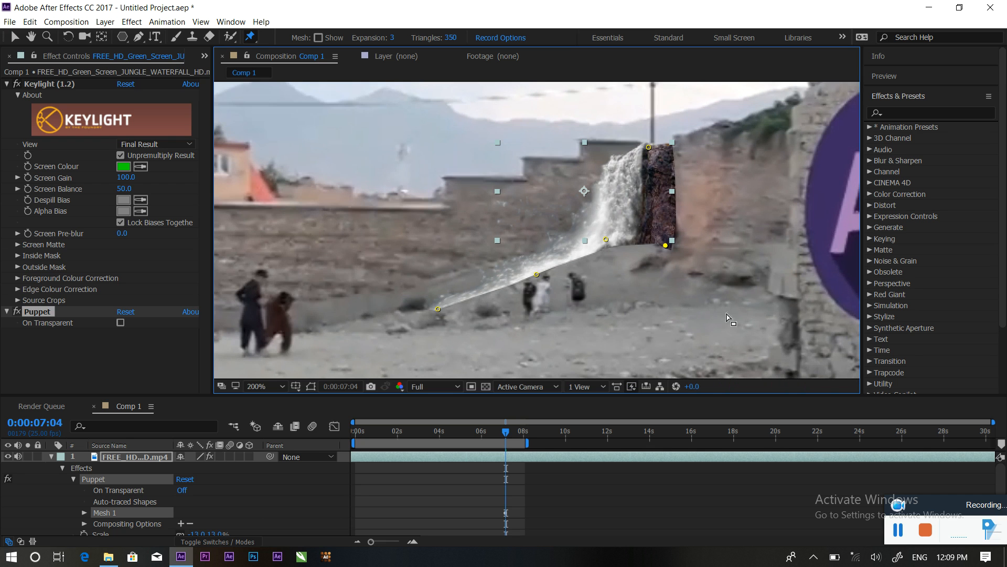
# Try a 3D Camera Tracker analysis on the waterfall layer, then cancel it
pyautogui.click(52, 456)
pyautogui.scroll(-3, 917, 307)
pyautogui.click(894, 343)
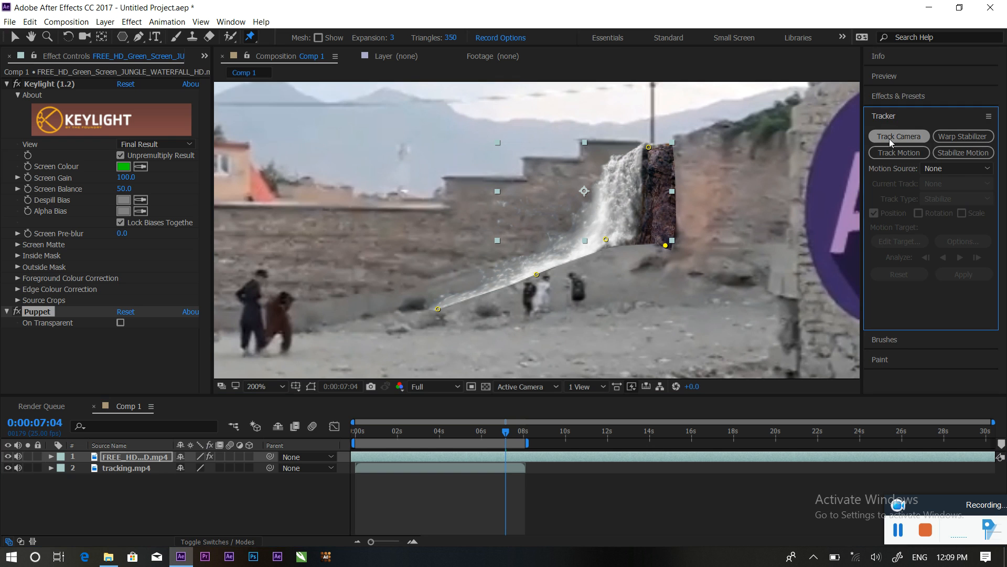
pyautogui.click(889, 137)
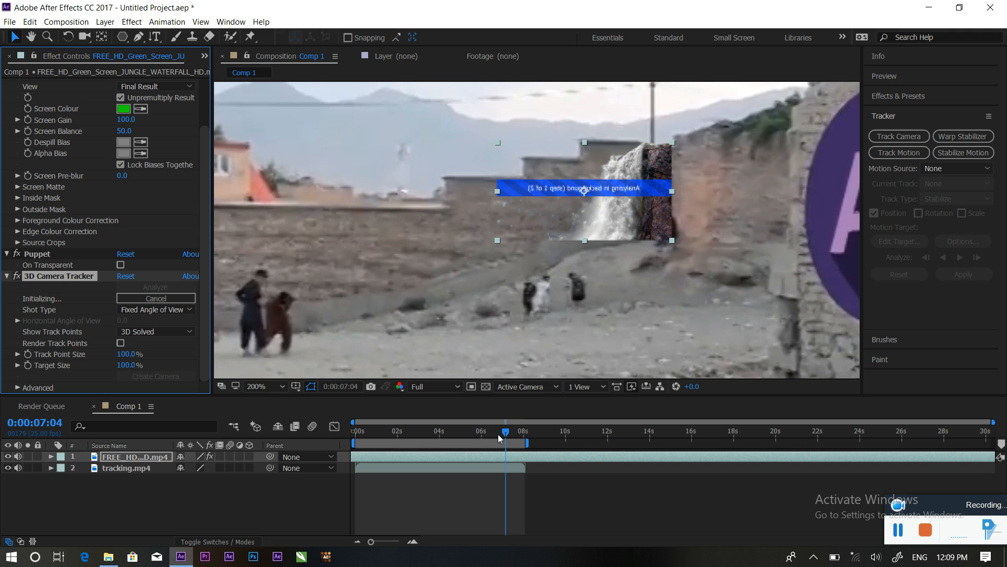
pyautogui.click(155, 298)
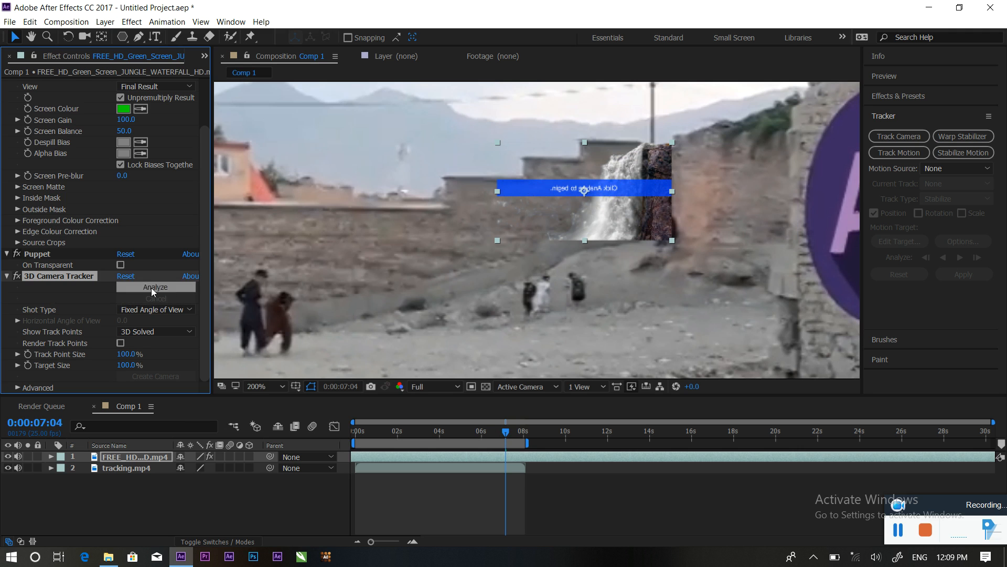
# Analyze the tracking.mp4 layer with the 3D Camera Tracker and create a tracker camera from the solve
pyautogui.click(115, 468)
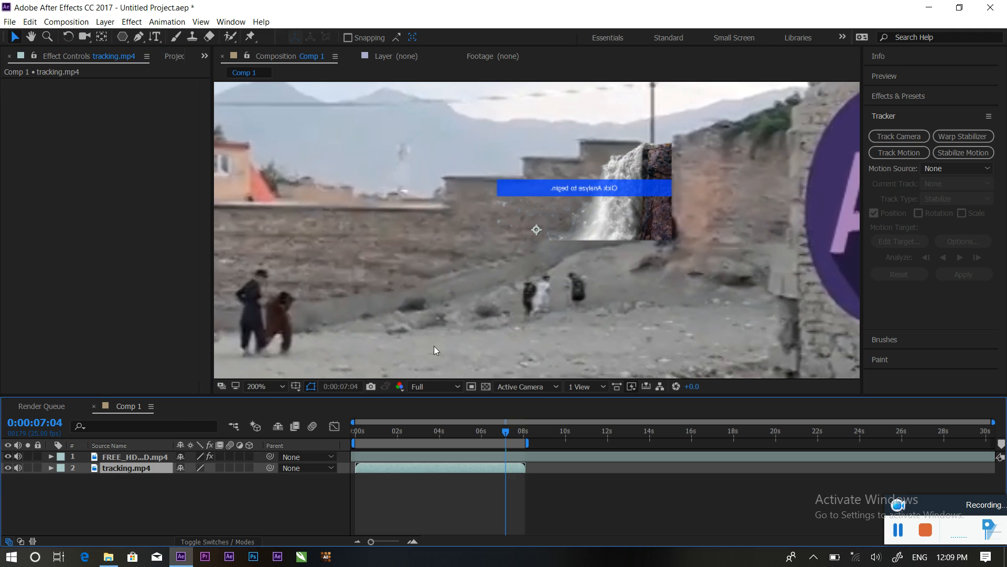
pyautogui.click(900, 153)
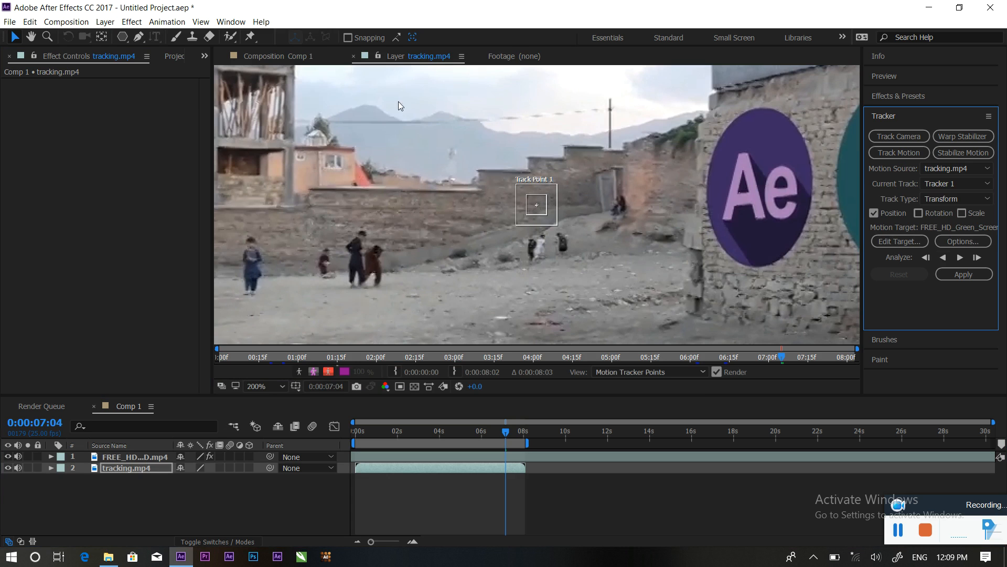
pyautogui.click(134, 471)
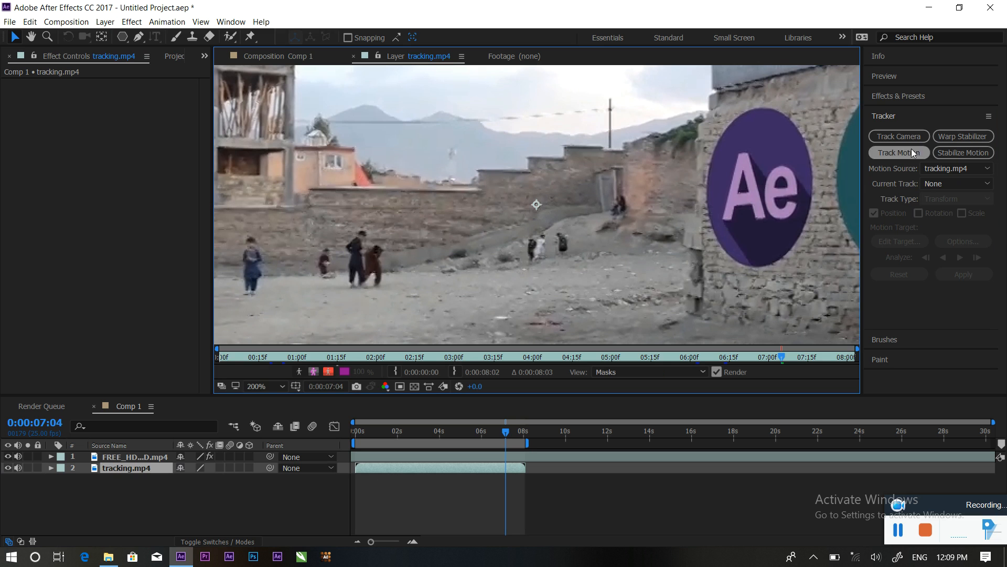
pyautogui.click(903, 137)
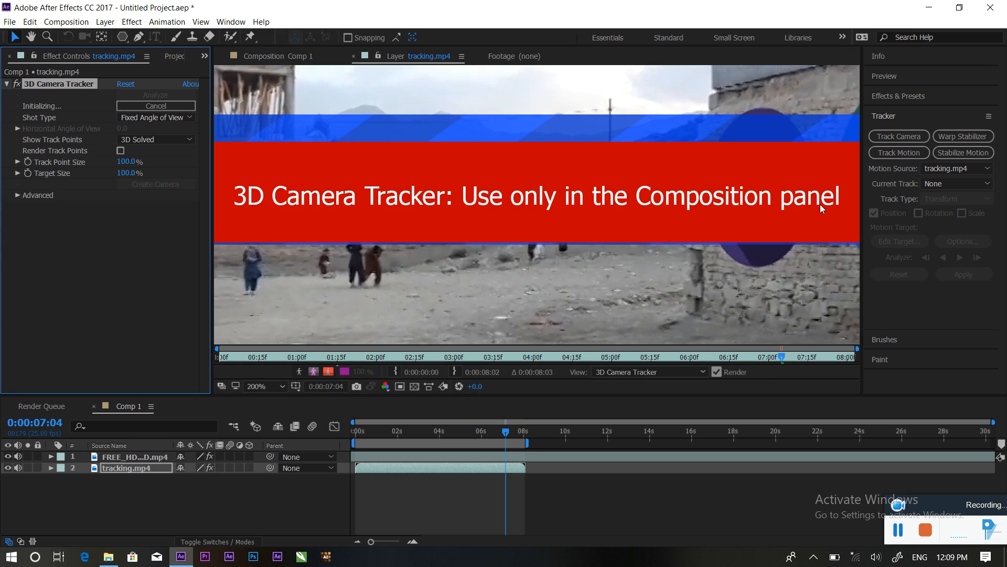
pyautogui.click(459, 210)
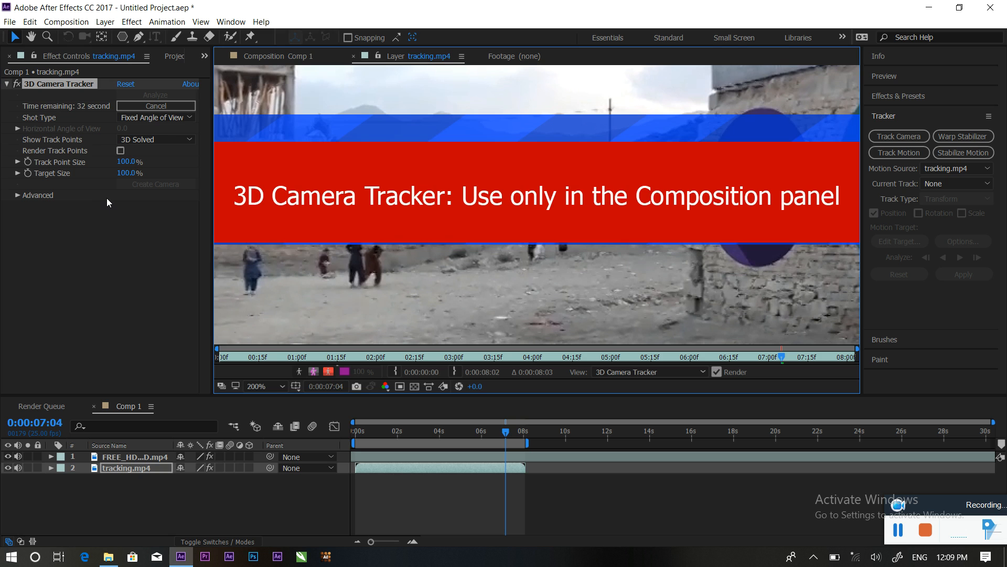
pyautogui.moveTo(950, 507); pyautogui.dragTo(779, 448)
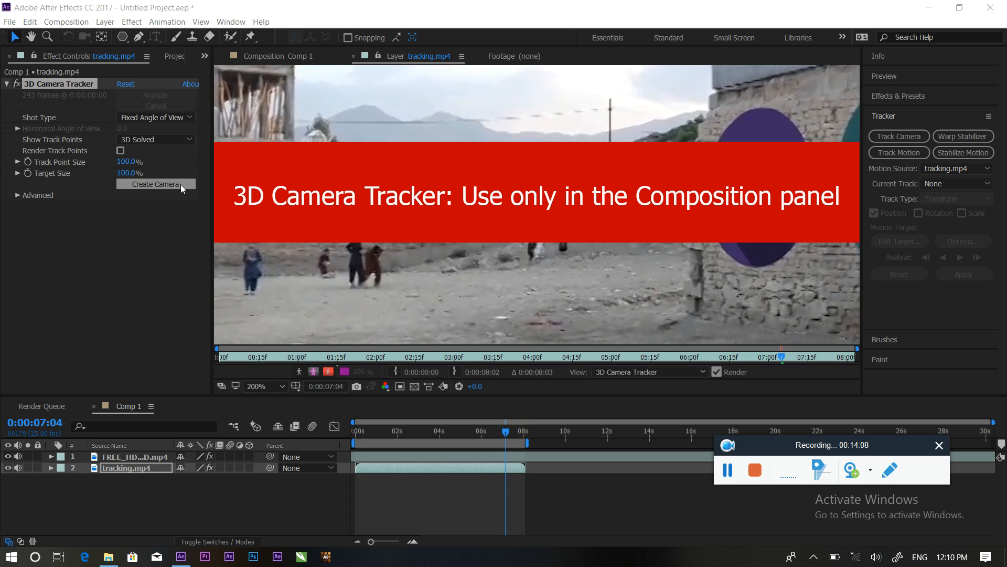
pyautogui.click(180, 185)
pyautogui.click(640, 204)
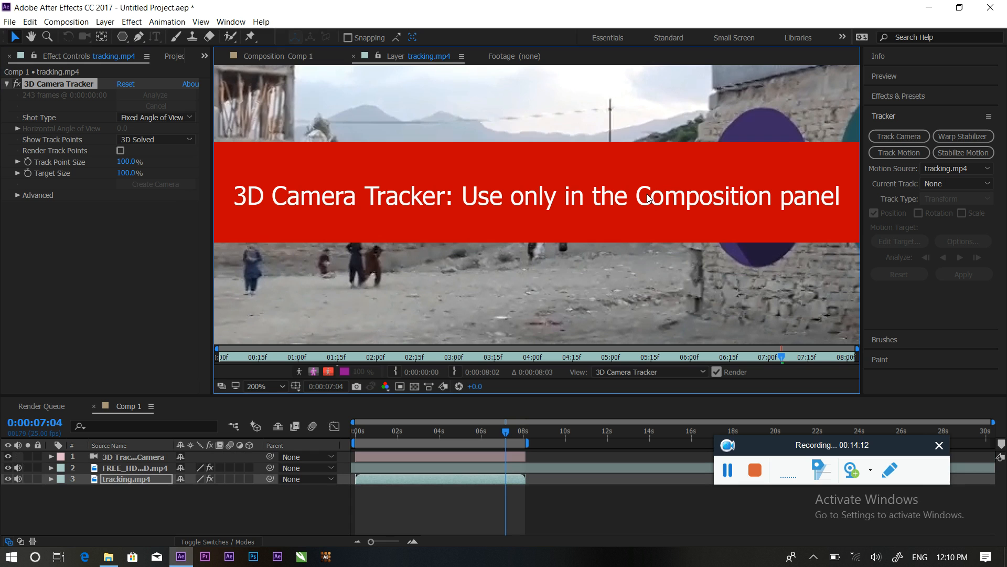
# Check the track point display options and scrub through the tracked footage, stopping at 0:00:06:19
pyautogui.scroll(-3, 617, 217)
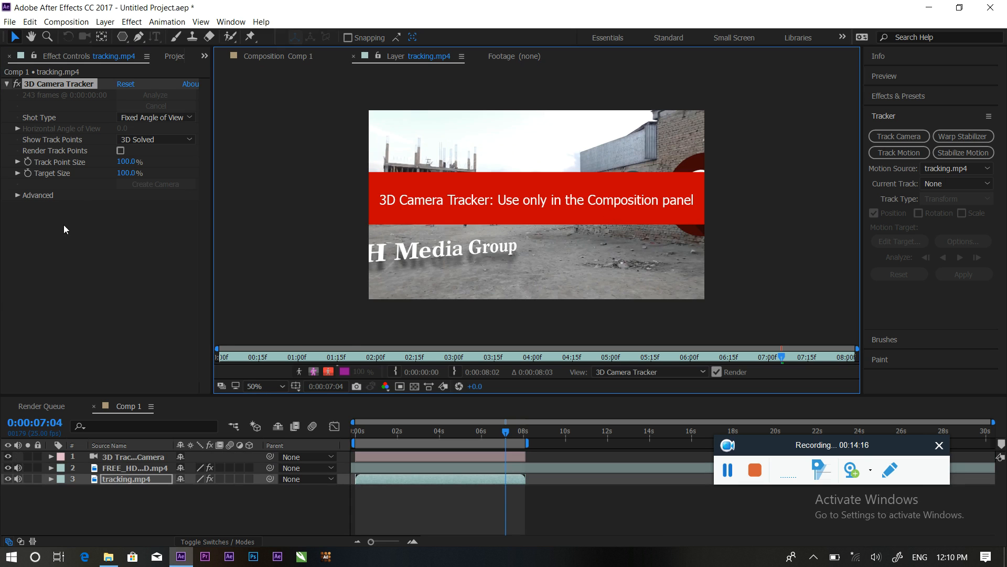
pyautogui.click(167, 141)
pyautogui.click(138, 232)
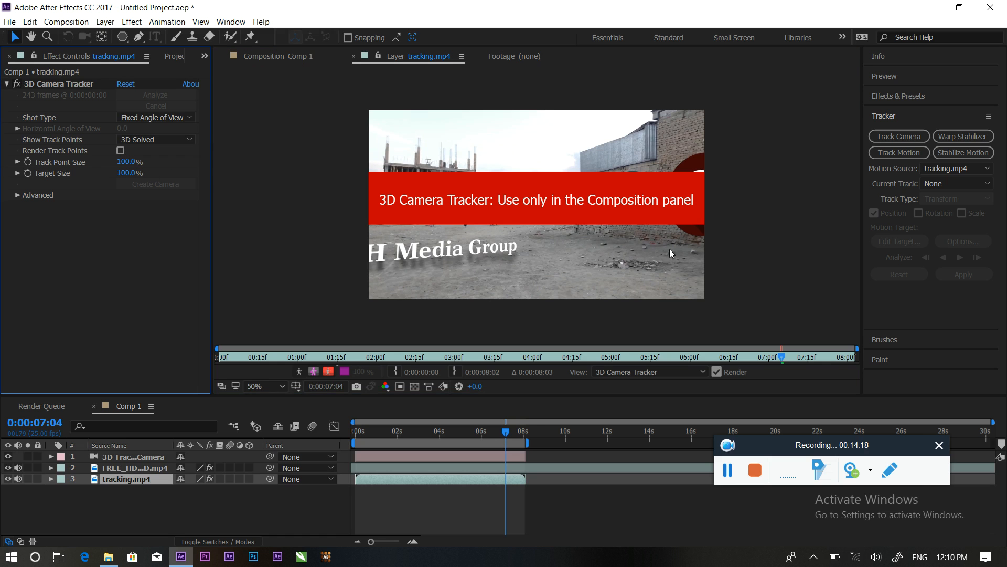
pyautogui.moveTo(504, 432); pyautogui.dragTo(393, 431)
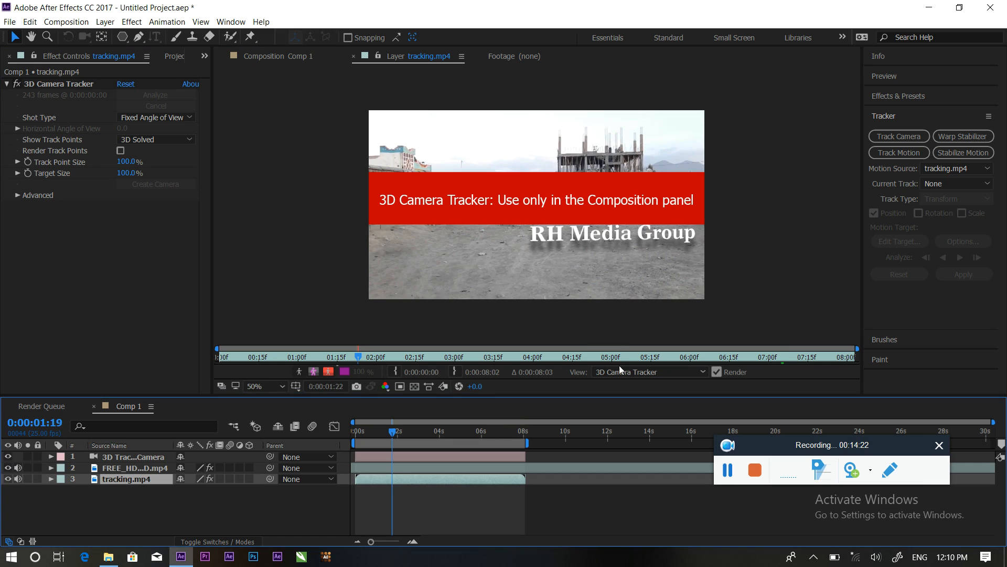
pyautogui.moveTo(392, 432); pyautogui.dragTo(498, 432)
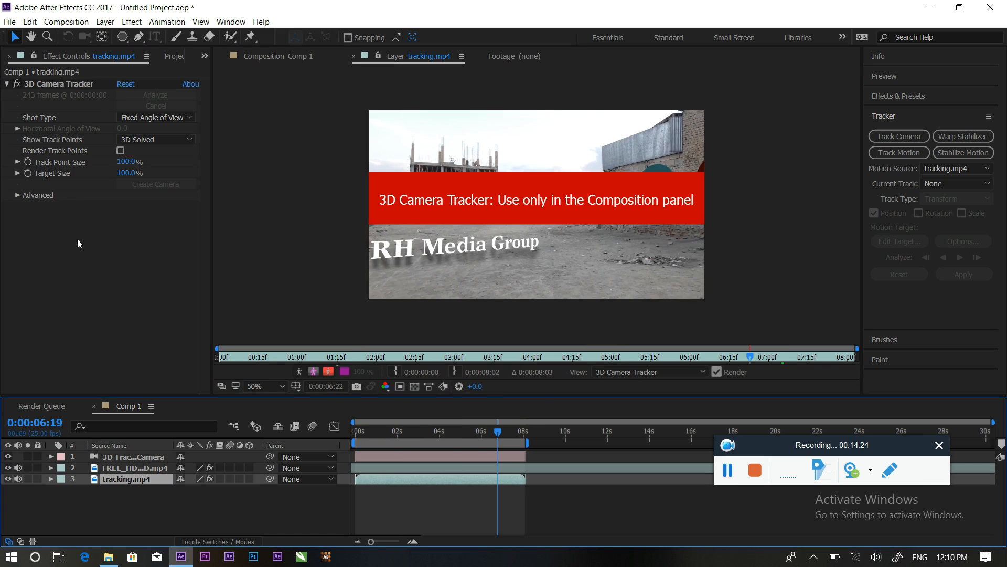
# Import 041-premiere.png from the د پرګرامو لوګوګانې folder inside کمره مواد on Local Disk (D:)
pyautogui.click(174, 56)
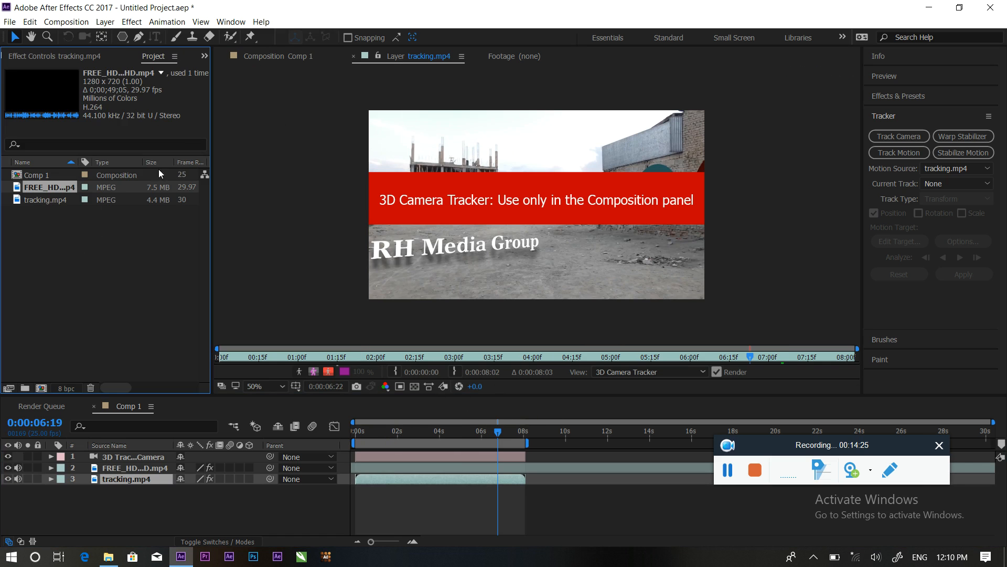
pyautogui.doubleClick(48, 226)
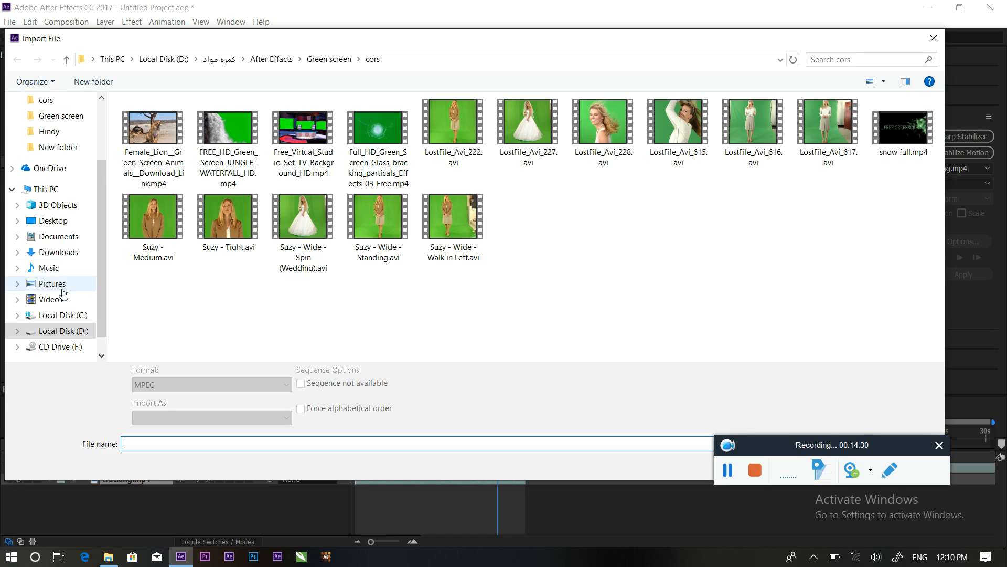
pyautogui.click(47, 334)
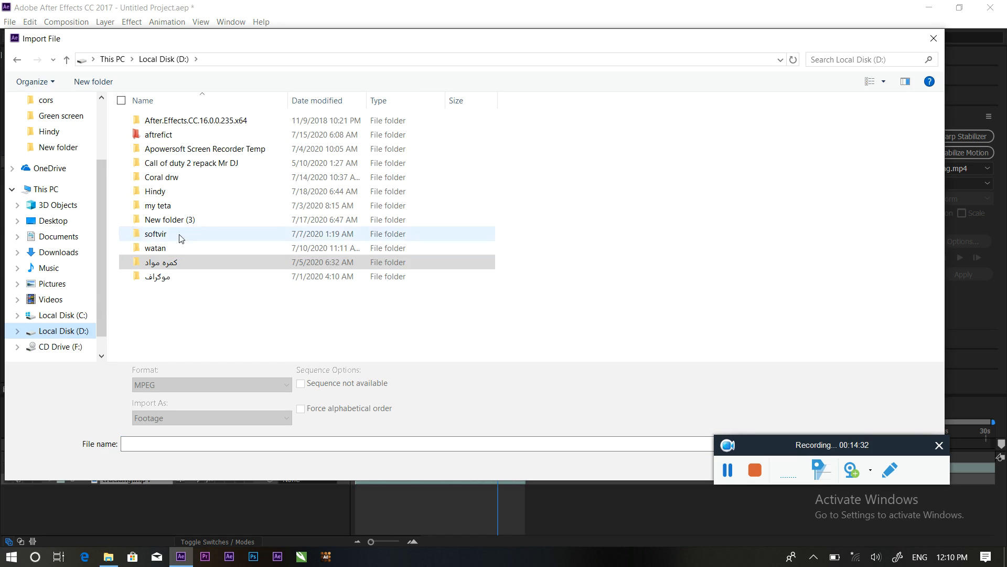
pyautogui.doubleClick(174, 267)
pyautogui.doubleClick(182, 150)
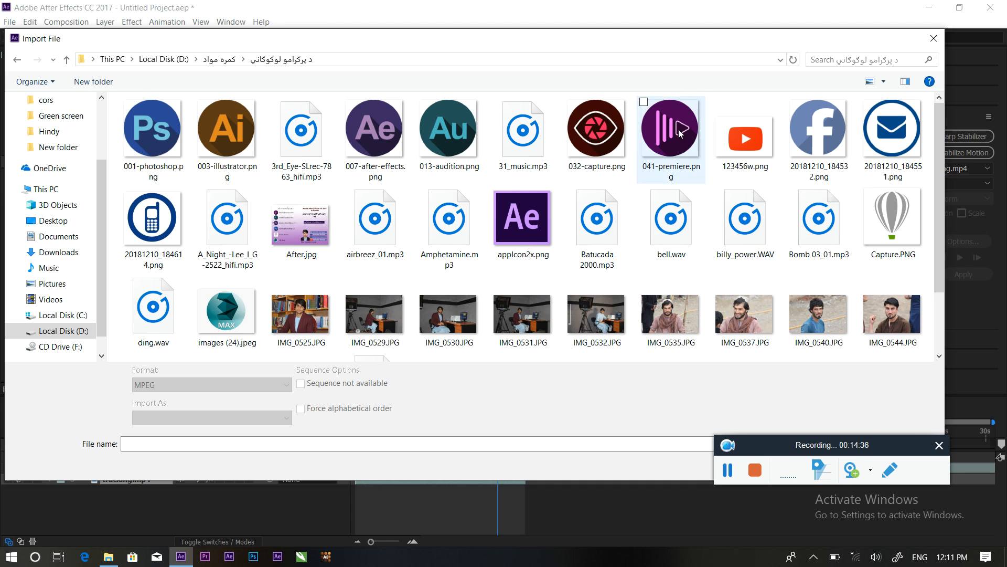
pyautogui.click(680, 133)
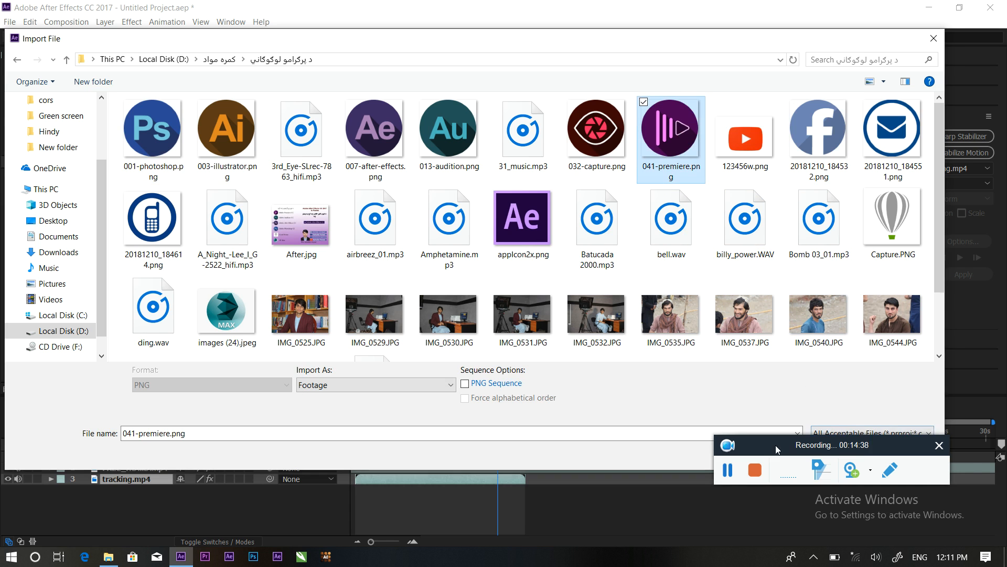
pyautogui.moveTo(776, 446); pyautogui.dragTo(826, 488)
pyautogui.click(835, 451)
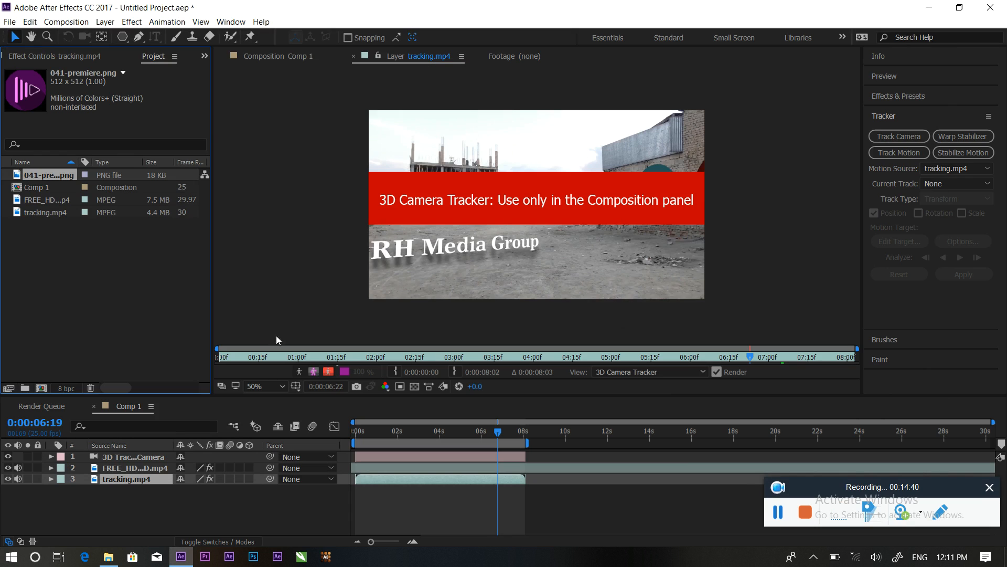
# Add 041-premiere.png to Comp 1 as the top layer, above the 3D Tracker Camera
pyautogui.moveTo(134, 282); pyautogui.dragTo(121, 454)
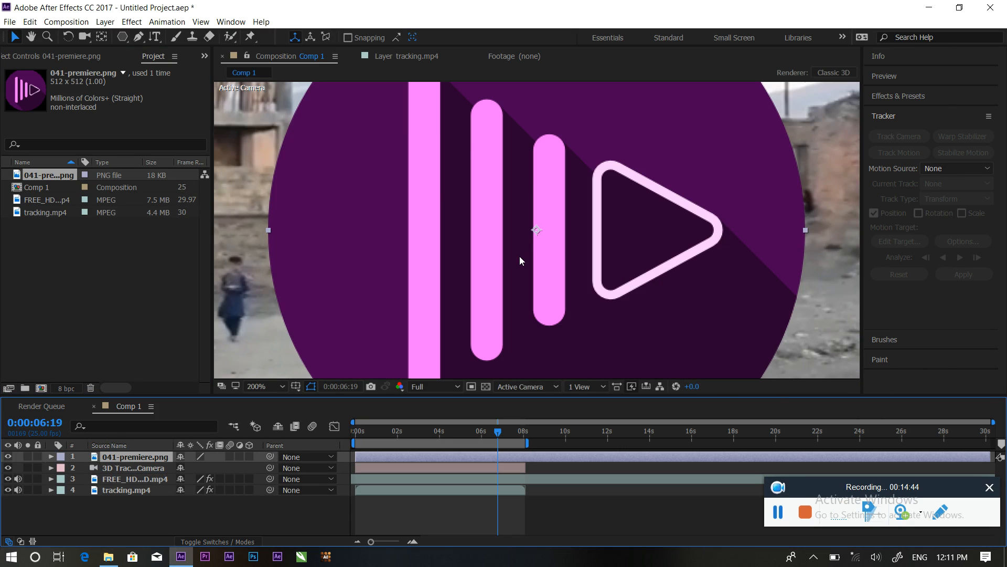
pyautogui.press(',')
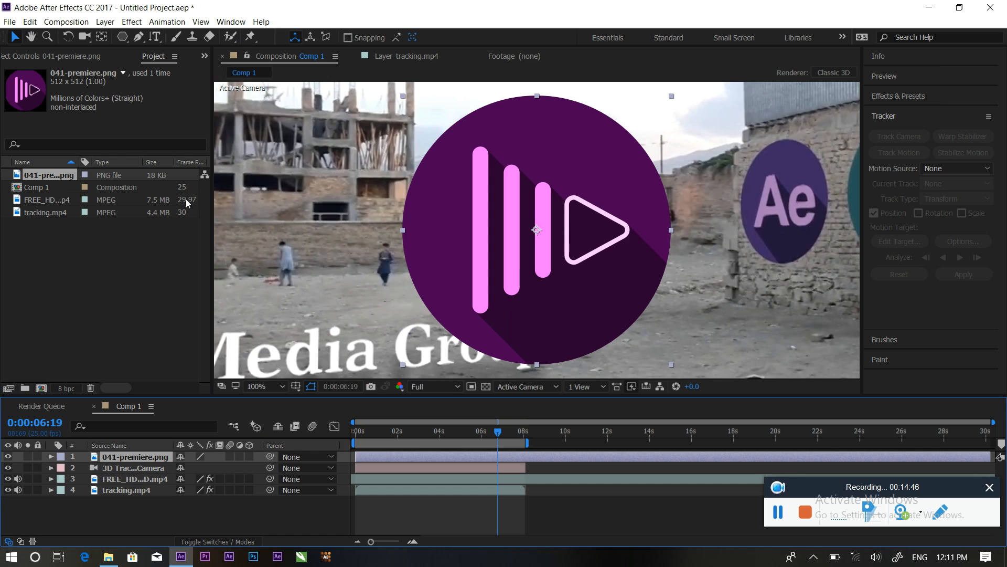
# Place five puppet pins on the Premiere logo at its top, bottom, right edge, centre and left edge, pulling the bottom pin slightly upward
pyautogui.click(251, 38)
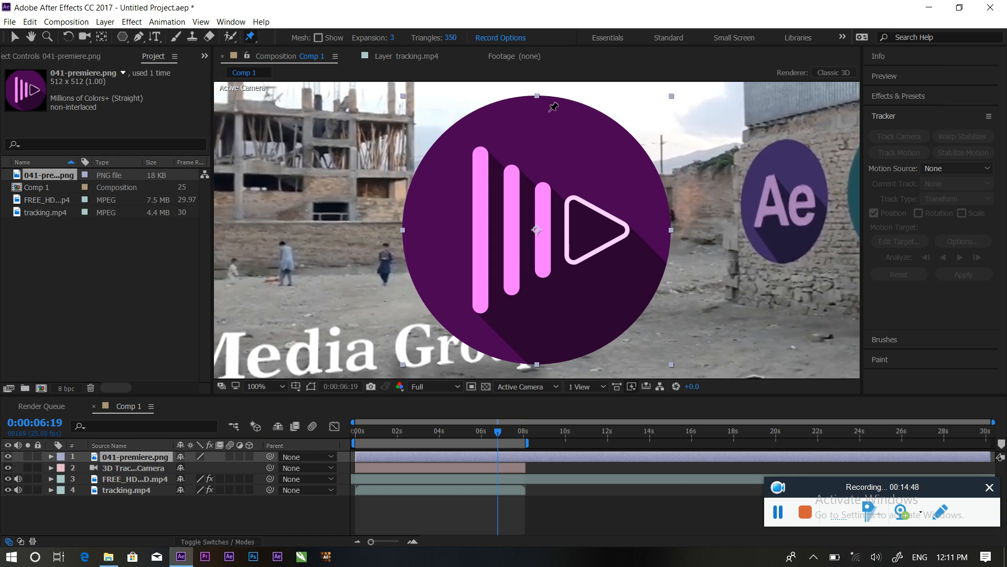
pyautogui.click(538, 104)
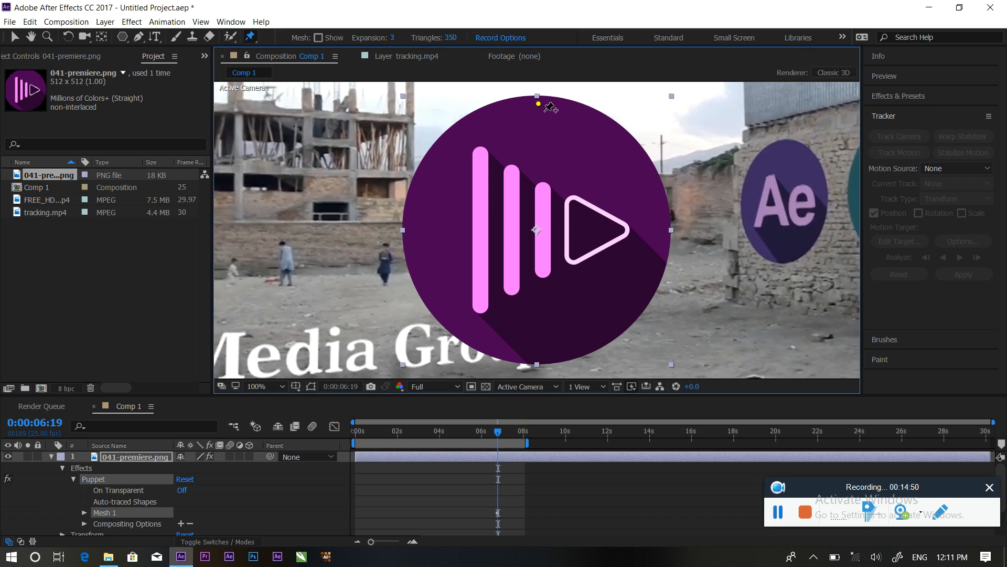
pyautogui.click(536, 351)
pyautogui.moveTo(535, 354)
pyautogui.mouseDown()
pyautogui.moveTo(671, 336)
pyautogui.moveTo(771, 269)
pyautogui.moveTo(576, 309)
pyautogui.moveTo(524, 291)
pyautogui.moveTo(631, 331)
pyautogui.moveTo(637, 352)
pyautogui.moveTo(630, 336)
pyautogui.moveTo(440, 294)
pyautogui.moveTo(634, 326)
pyautogui.moveTo(636, 316)
pyautogui.moveTo(509, 332)
pyautogui.moveTo(533, 336)
pyautogui.mouseUp()
pyautogui.click(645, 214)
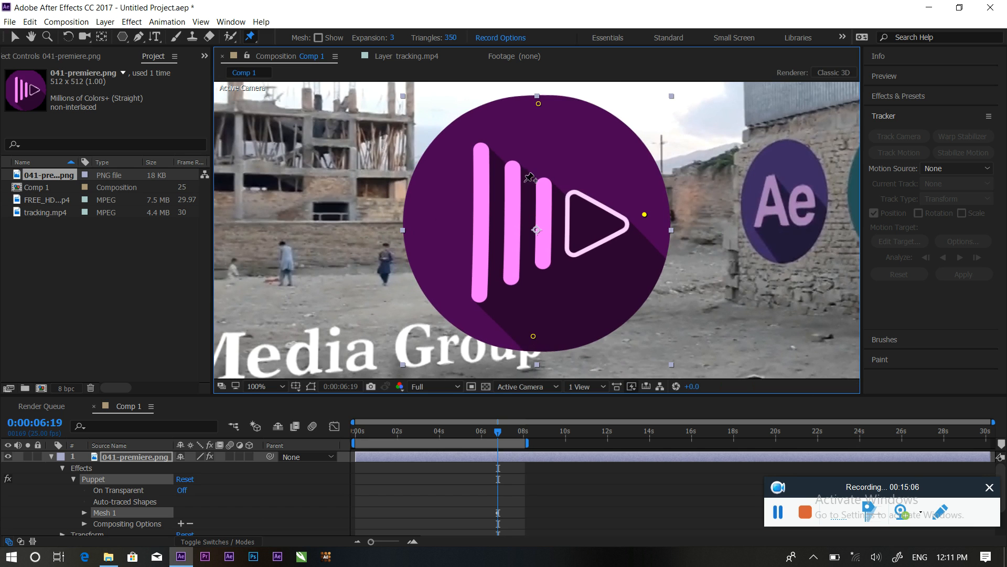
pyautogui.click(528, 220)
pyautogui.click(413, 224)
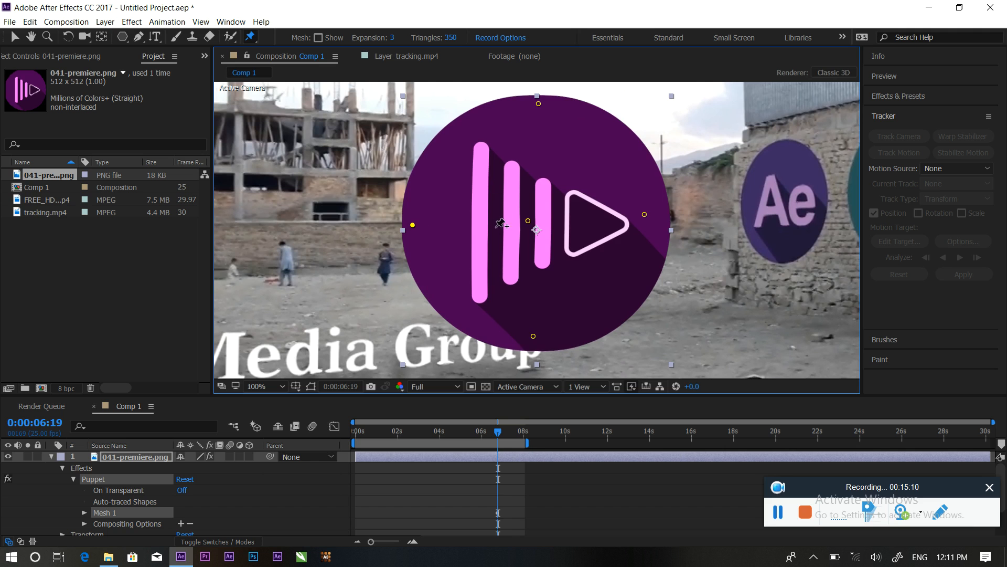
# Warp the logo by pulling its centre pin rightward and its right pin in toward the middle, and shift the whole layer down and right
pyautogui.moveTo(528, 221); pyautogui.dragTo(559, 236)
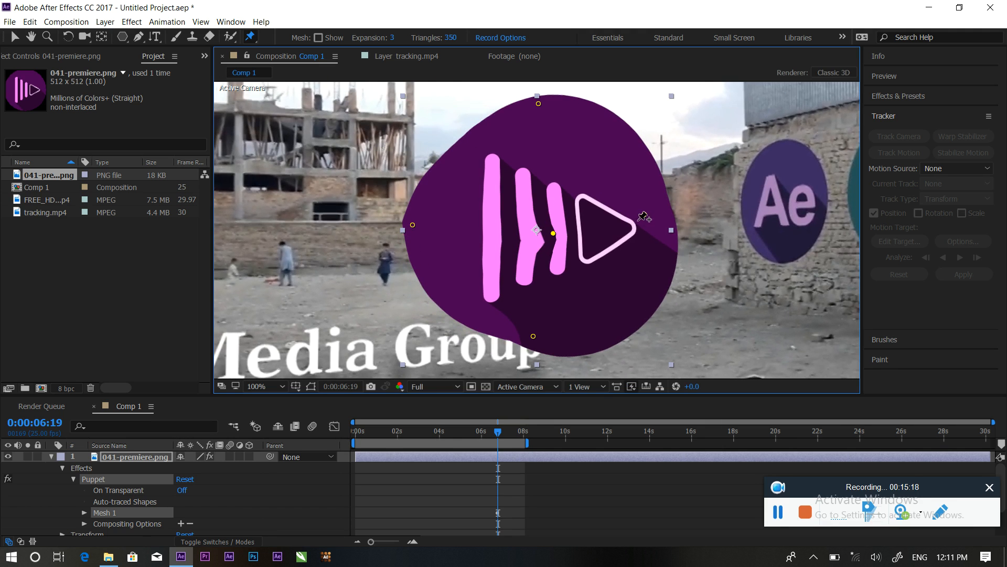
pyautogui.moveTo(645, 215); pyautogui.dragTo(542, 204)
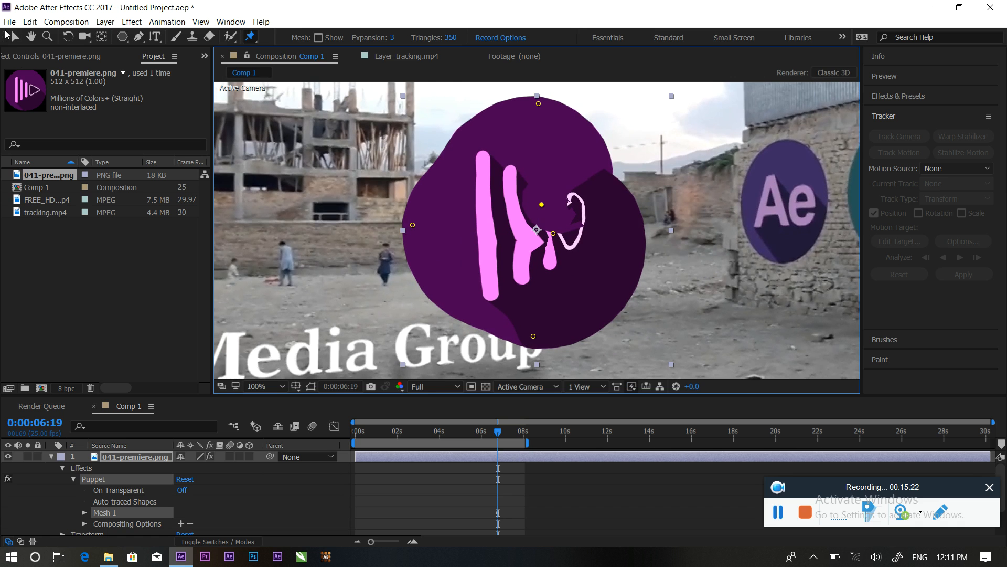
pyautogui.press('v')
pyautogui.moveTo(607, 205); pyautogui.dragTo(636, 229)
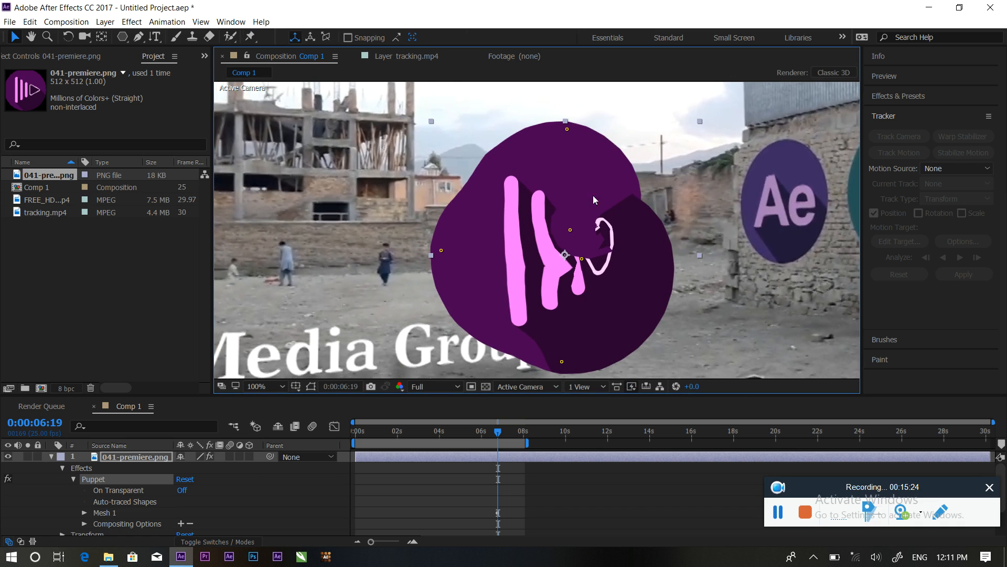
pyautogui.click(922, 478)
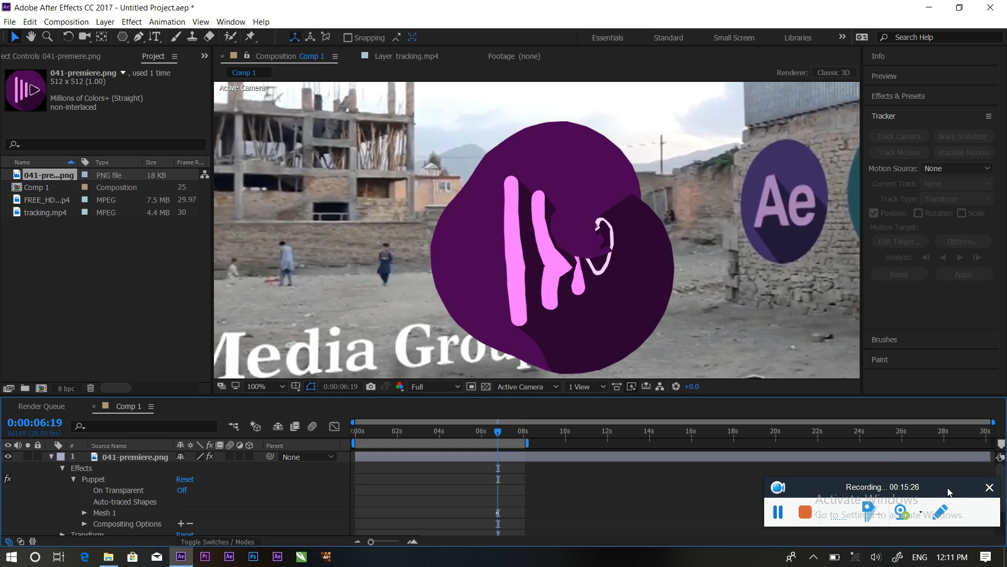
pyautogui.moveTo(922, 486); pyautogui.dragTo(816, 436)
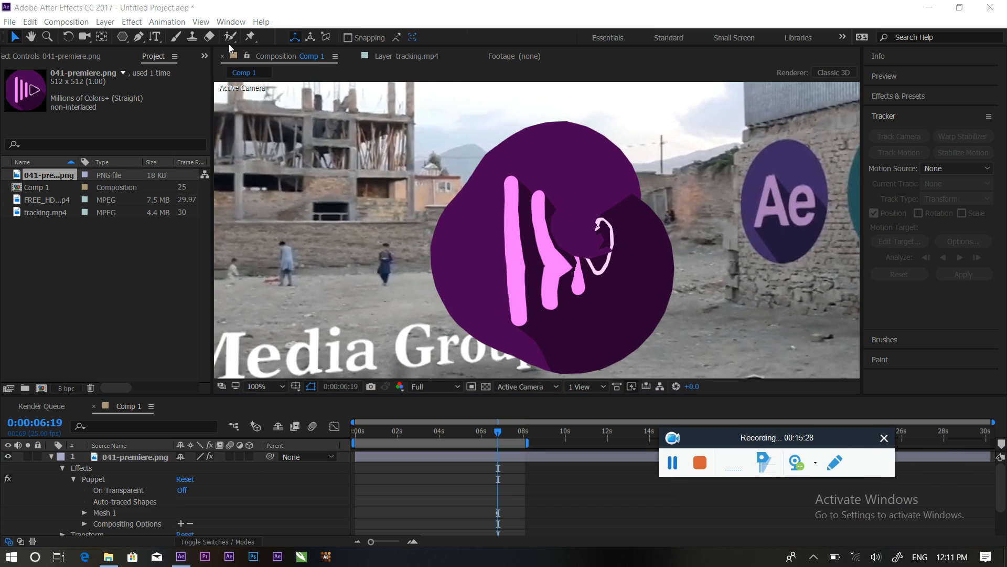